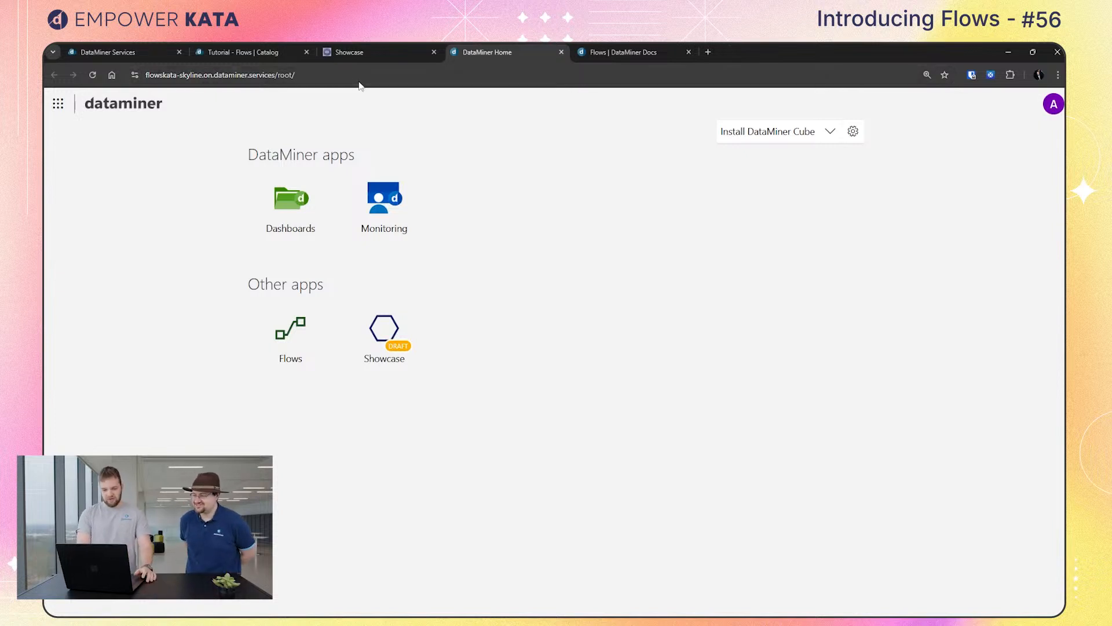
# In the Showcase app, start a new flow and name it "demo flow"
pyautogui.click(377, 51)
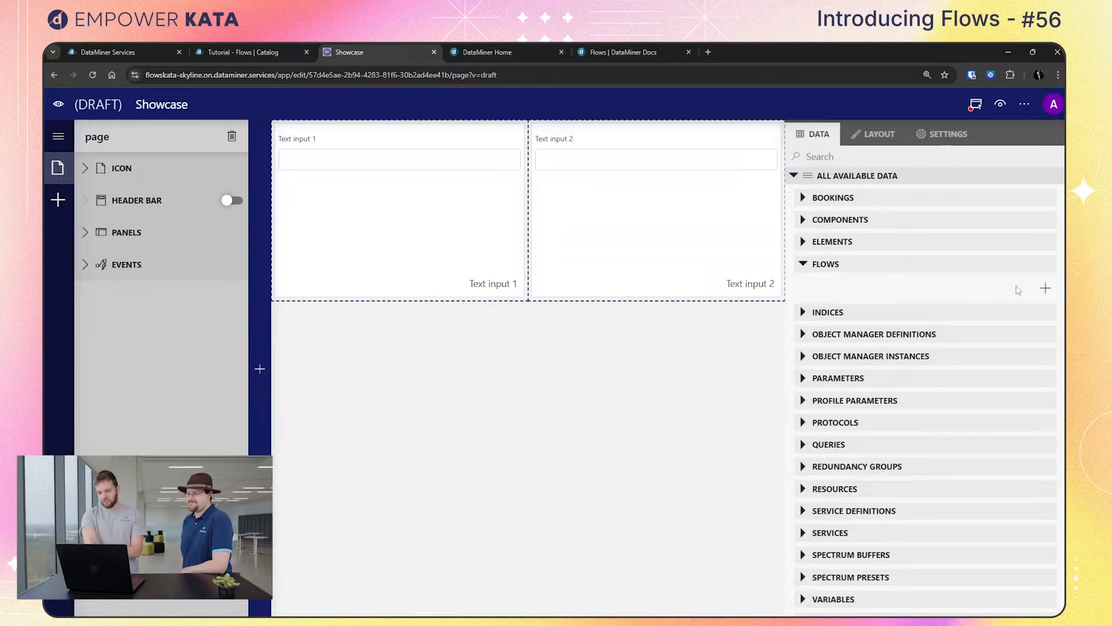
pyautogui.click(1043, 288)
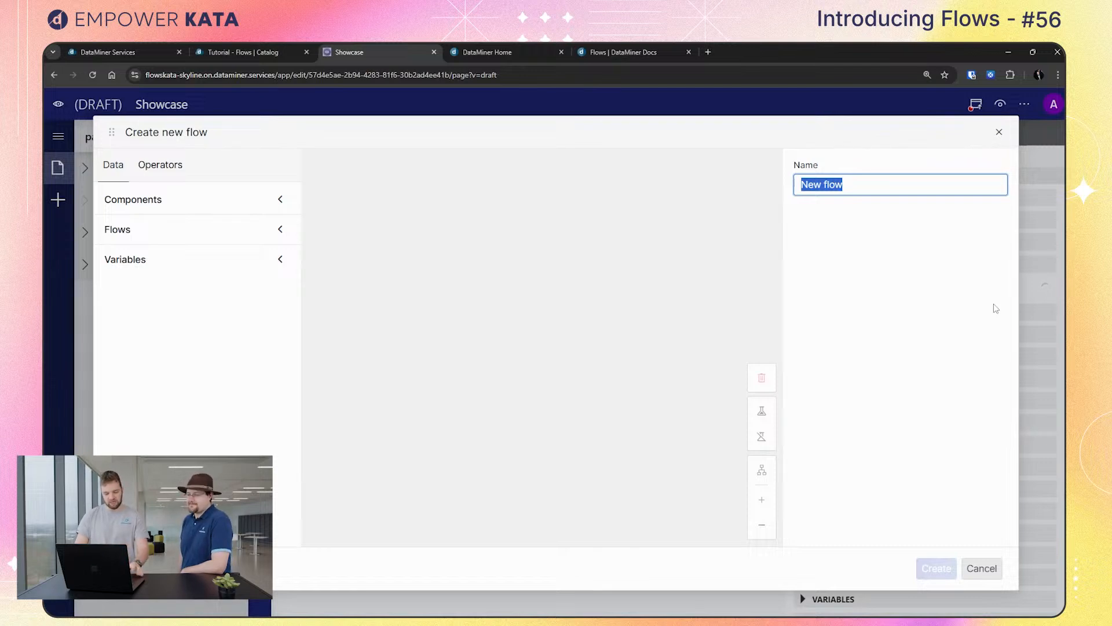
pyautogui.write('fl')
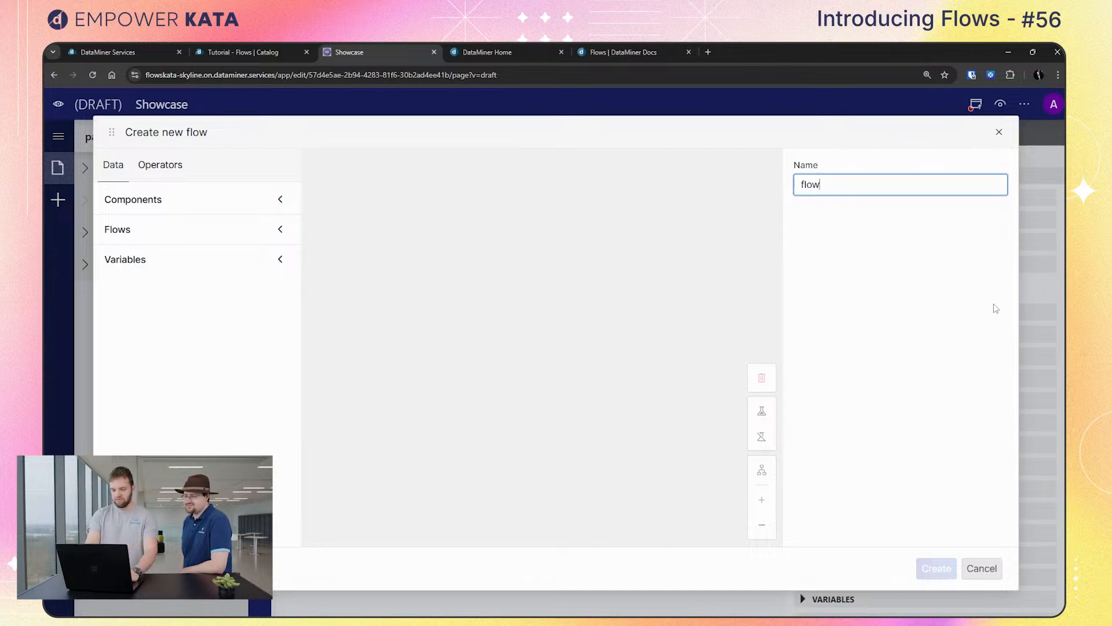
pyautogui.write('o')
pyautogui.press('BackSpace')
pyautogui.press('BackSpace')
pyautogui.press('BackSpace')
pyautogui.write('demo fl')
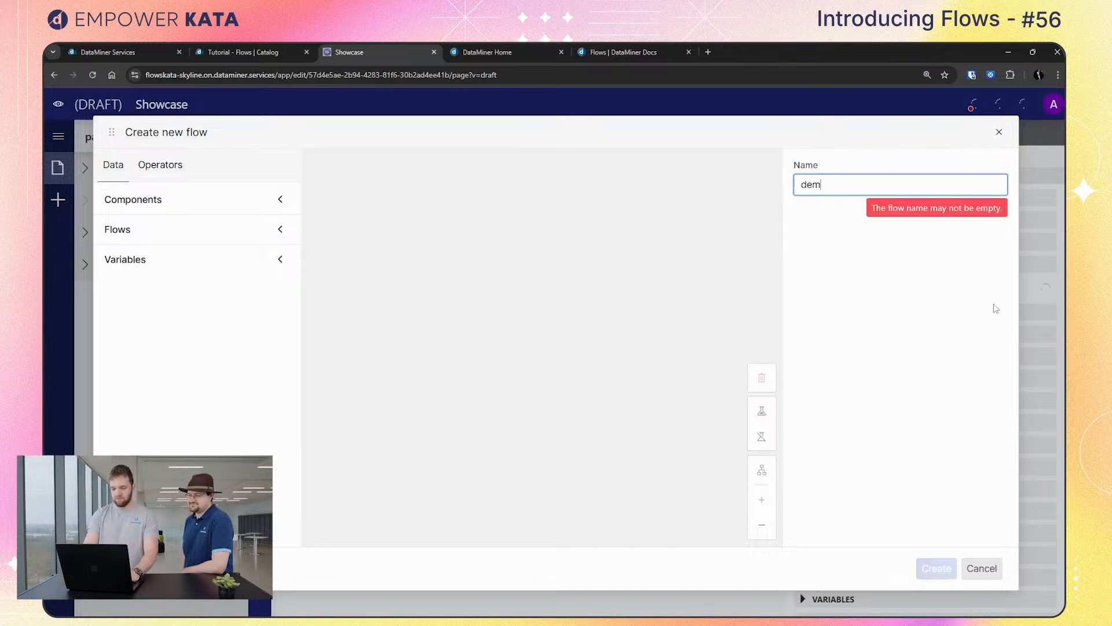
pyautogui.click(631, 275)
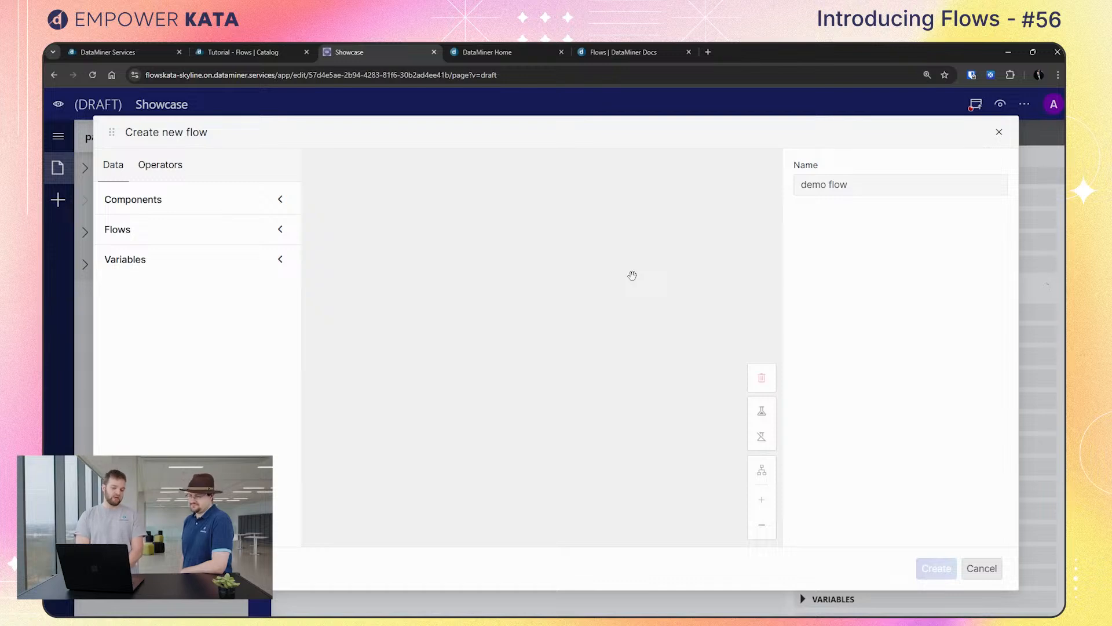
# Examine the component values offered by Text input 1 and Text input 2, and the flows available as data sources
pyautogui.click(277, 208)
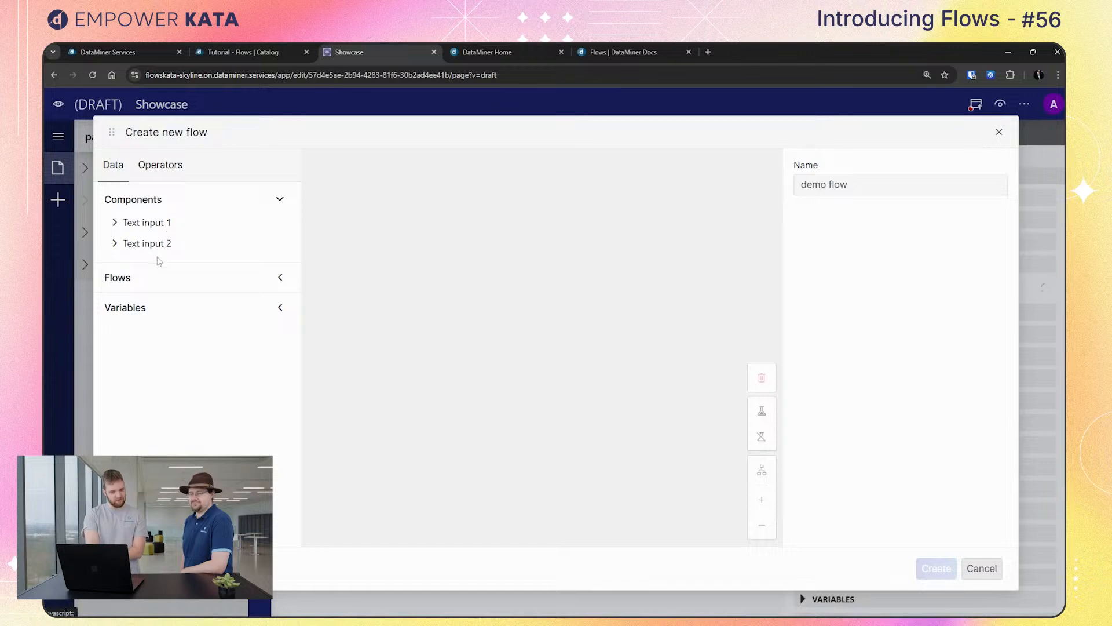
pyautogui.click(163, 232)
pyautogui.click(149, 291)
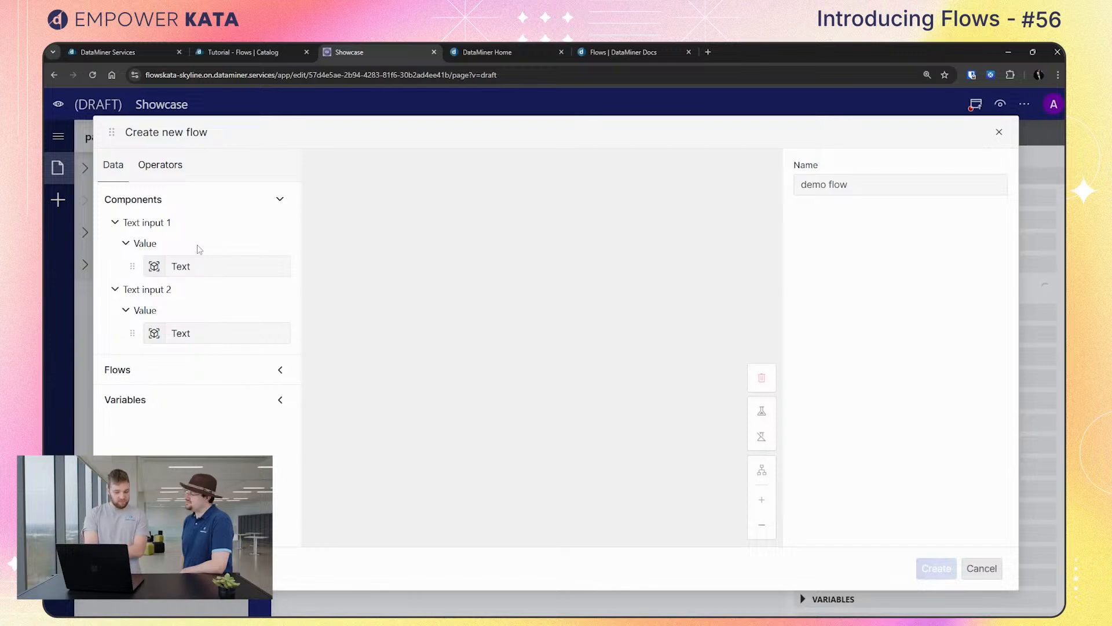
pyautogui.click(221, 371)
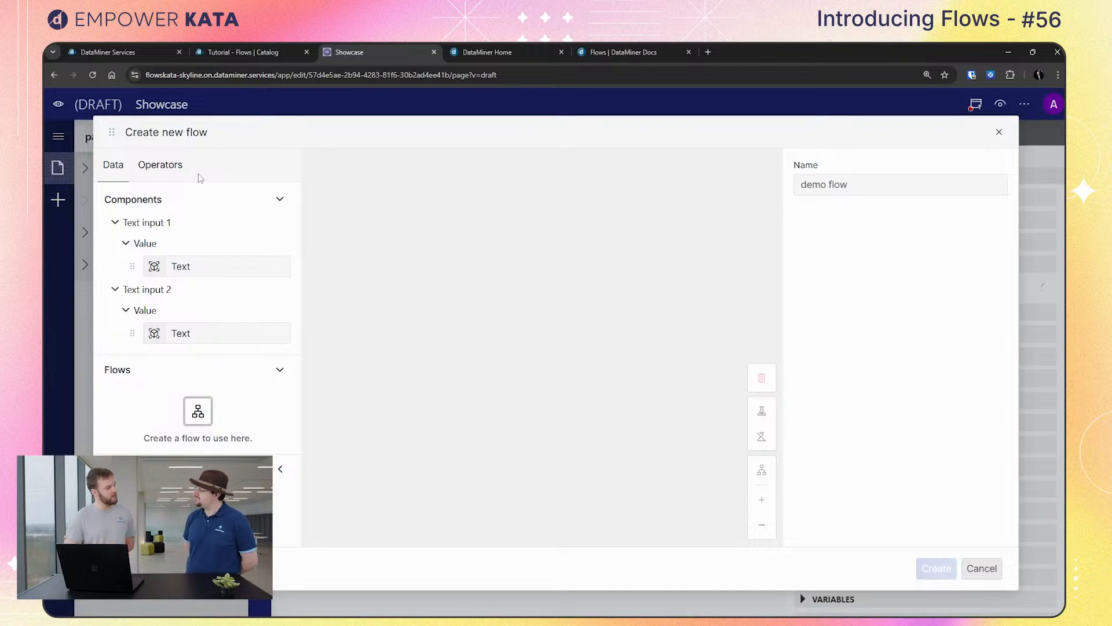
# Add a Merge operator to the flow and place the text values of Text input 1 and Text input 2 side by side above it
pyautogui.click(157, 166)
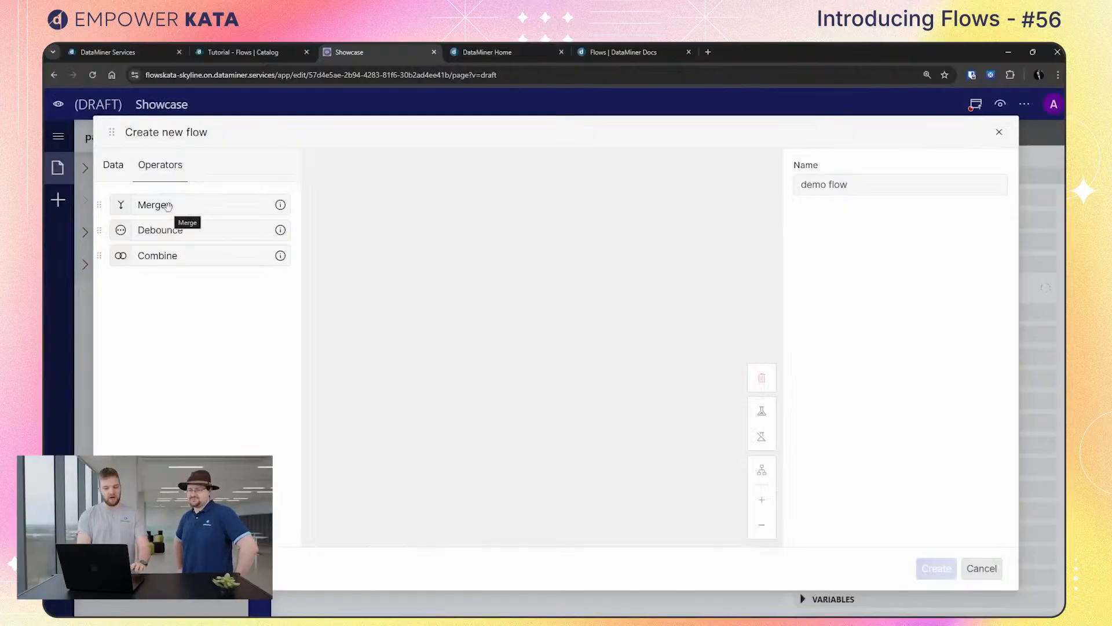
pyautogui.moveTo(168, 206); pyautogui.dragTo(480, 340)
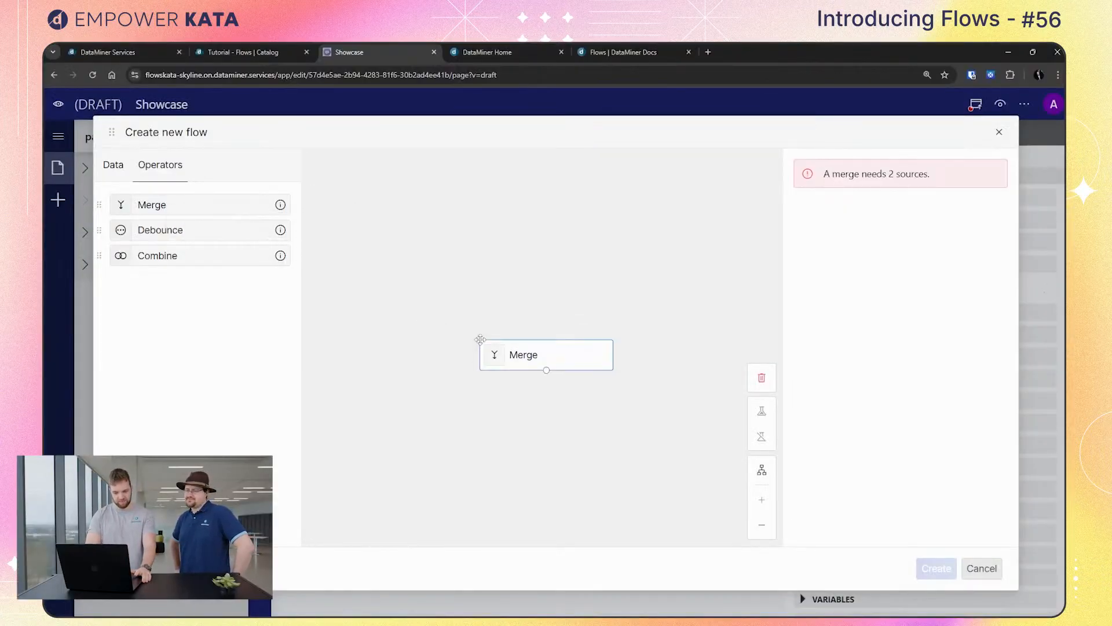
pyautogui.click(113, 165)
pyautogui.click(150, 199)
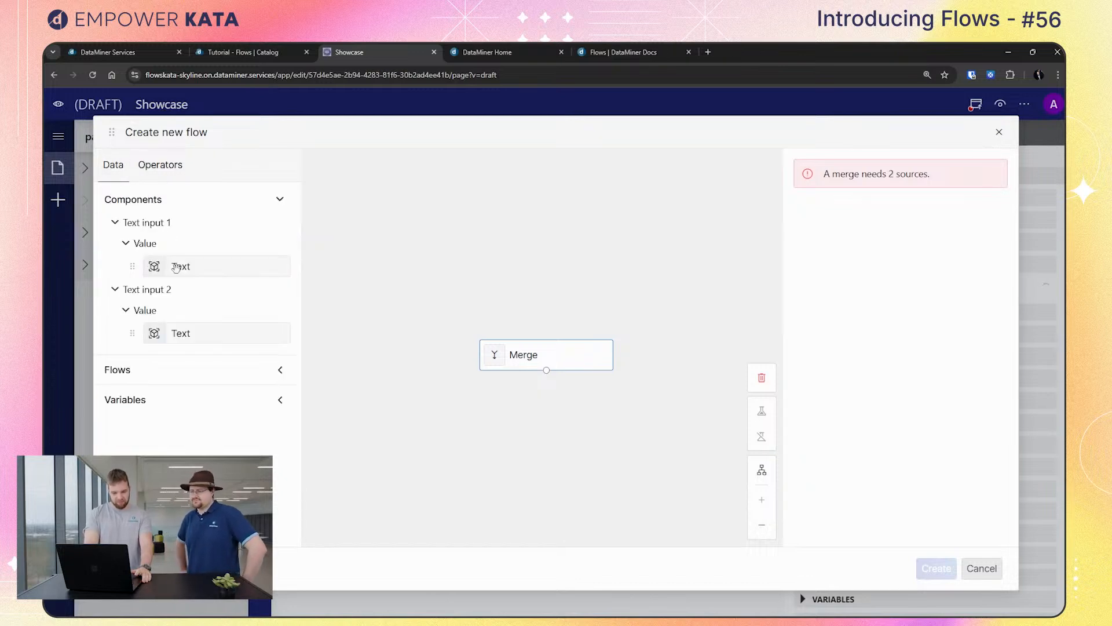
pyautogui.moveTo(176, 267); pyautogui.dragTo(431, 235)
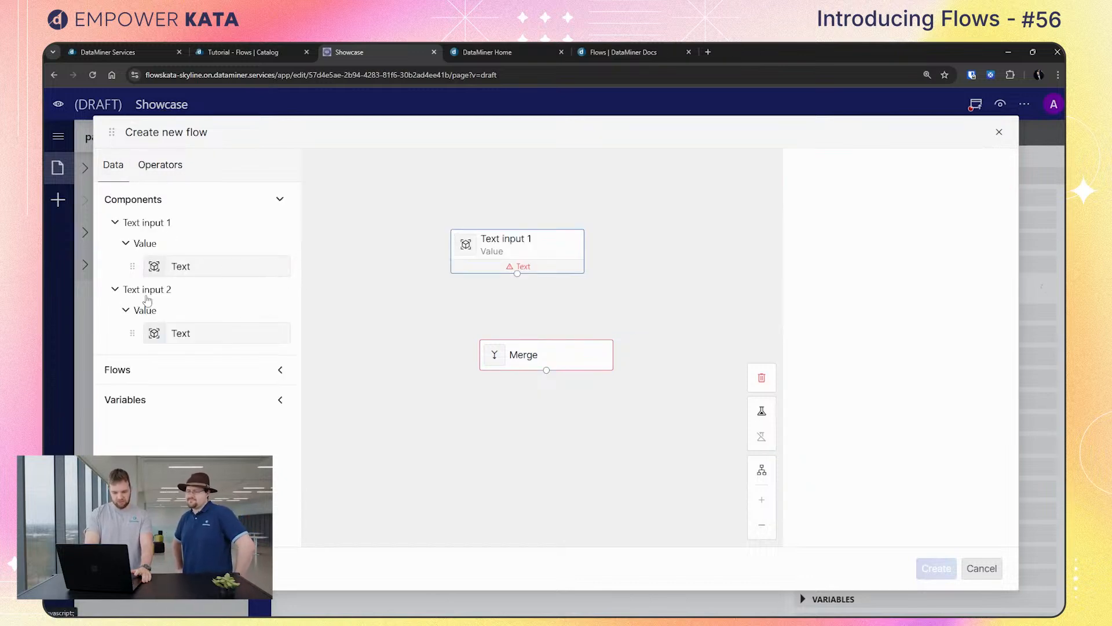
pyautogui.moveTo(179, 333); pyautogui.dragTo(616, 258)
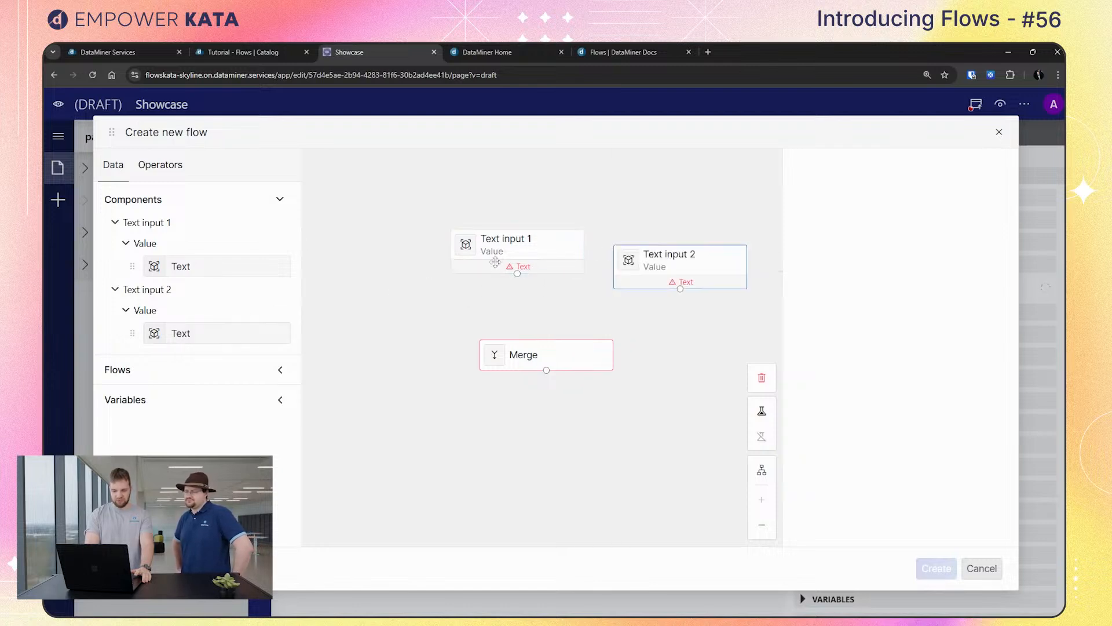
pyautogui.moveTo(496, 262); pyautogui.dragTo(457, 277)
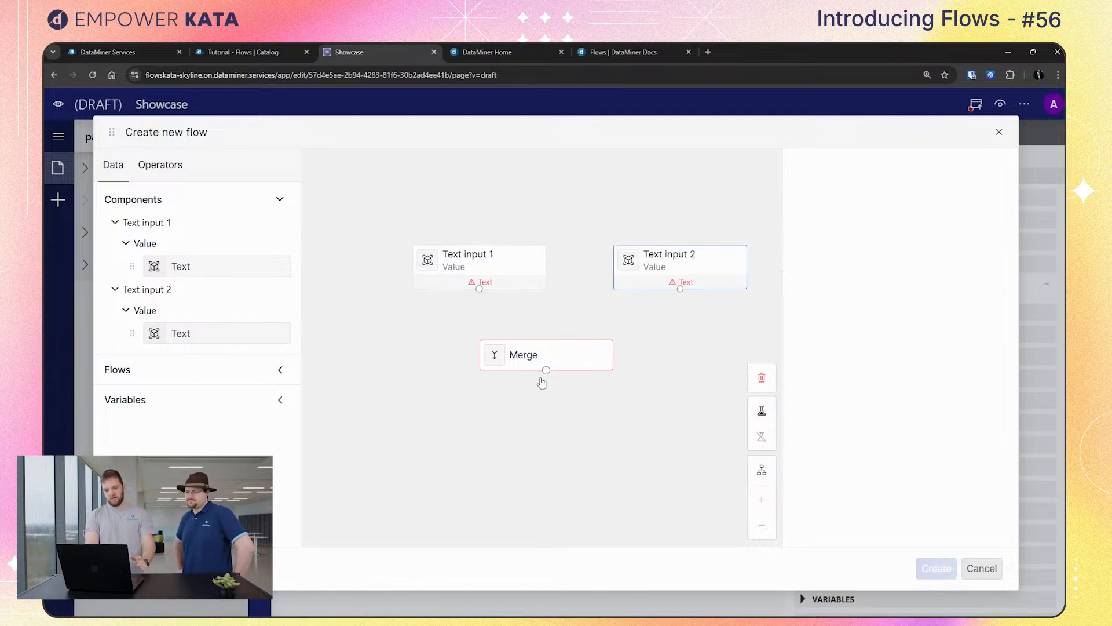
# Connect Text input 1 and Text input 2 to the Merge operator and auto-arrange the nodes
pyautogui.click(565, 353)
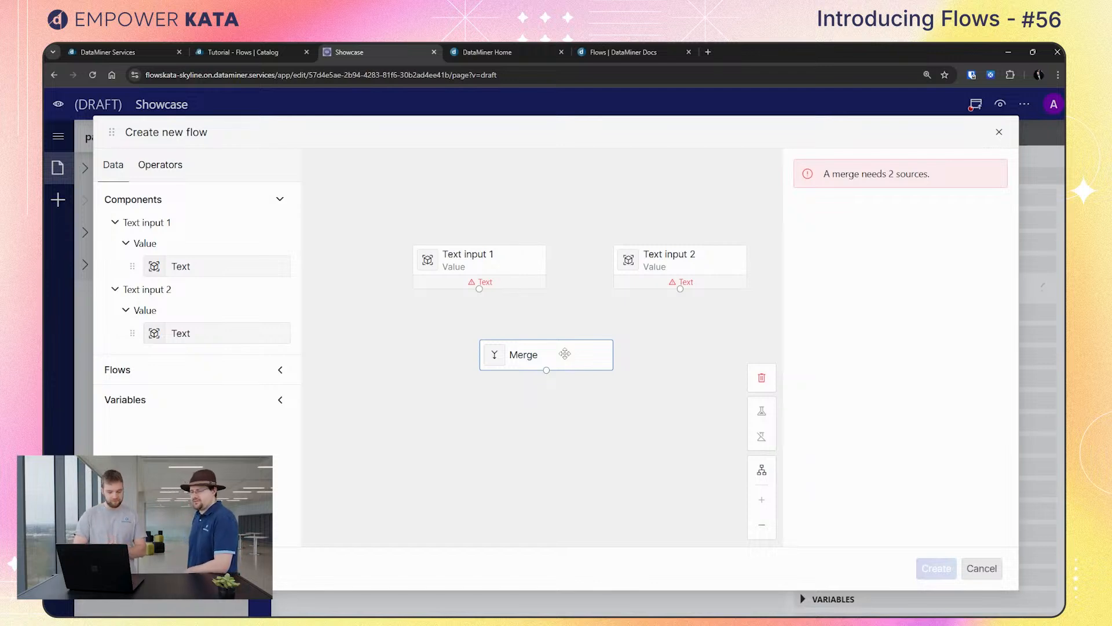
pyautogui.moveTo(482, 295); pyautogui.dragTo(542, 335)
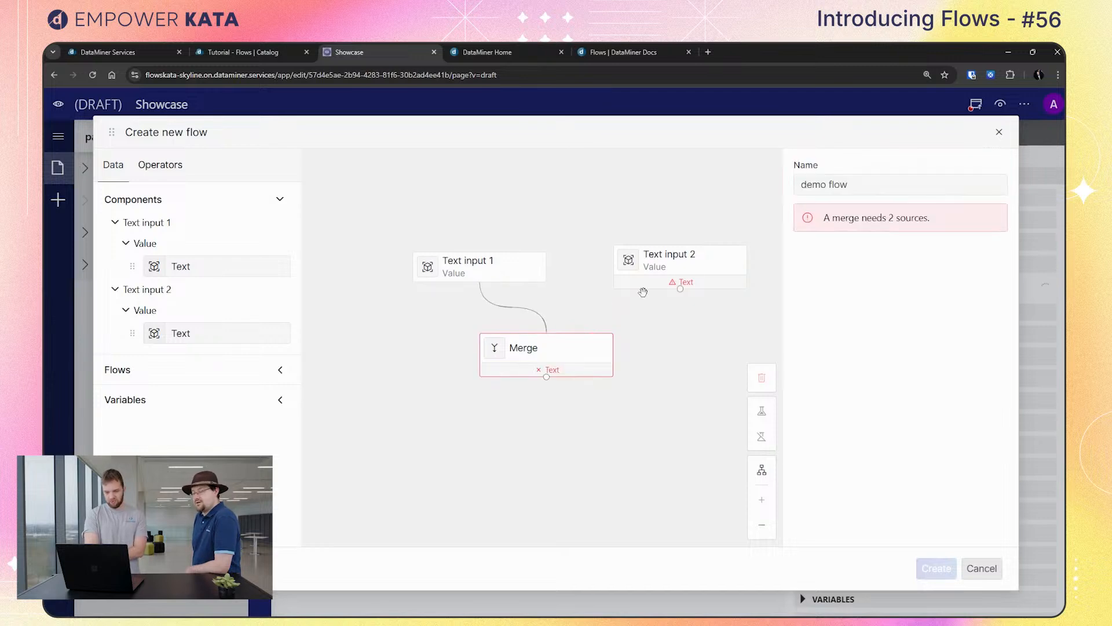
pyautogui.moveTo(680, 288); pyautogui.dragTo(547, 332)
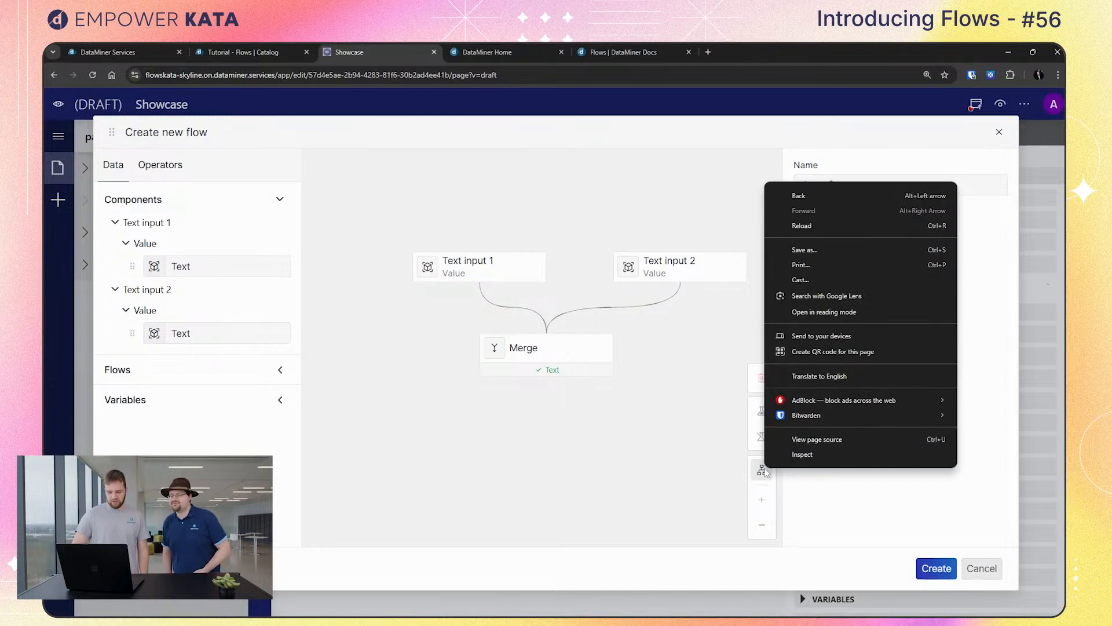
pyautogui.click(763, 470)
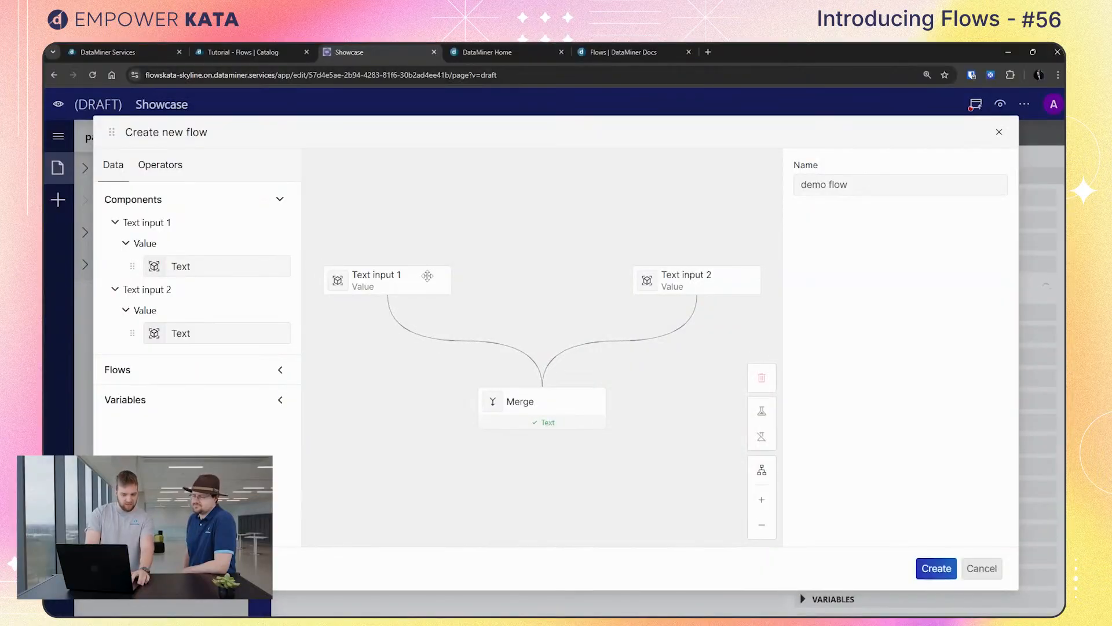
# Test the Merge by simulating emissions from both text inputs together and from each one separately, and create the flow
pyautogui.click(425, 277)
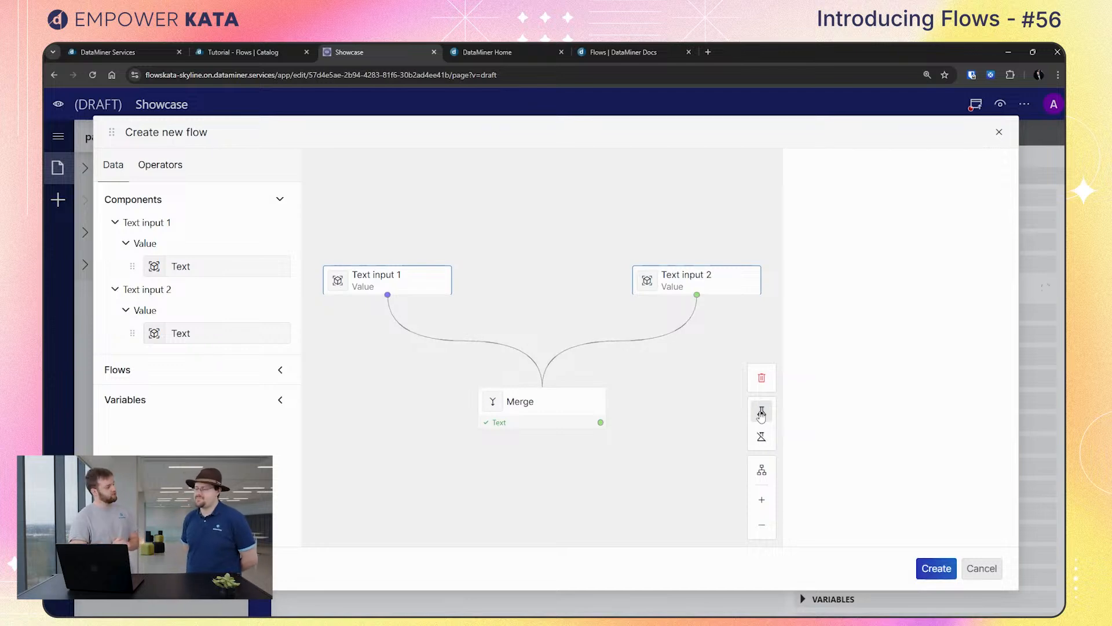
pyautogui.click(502, 253)
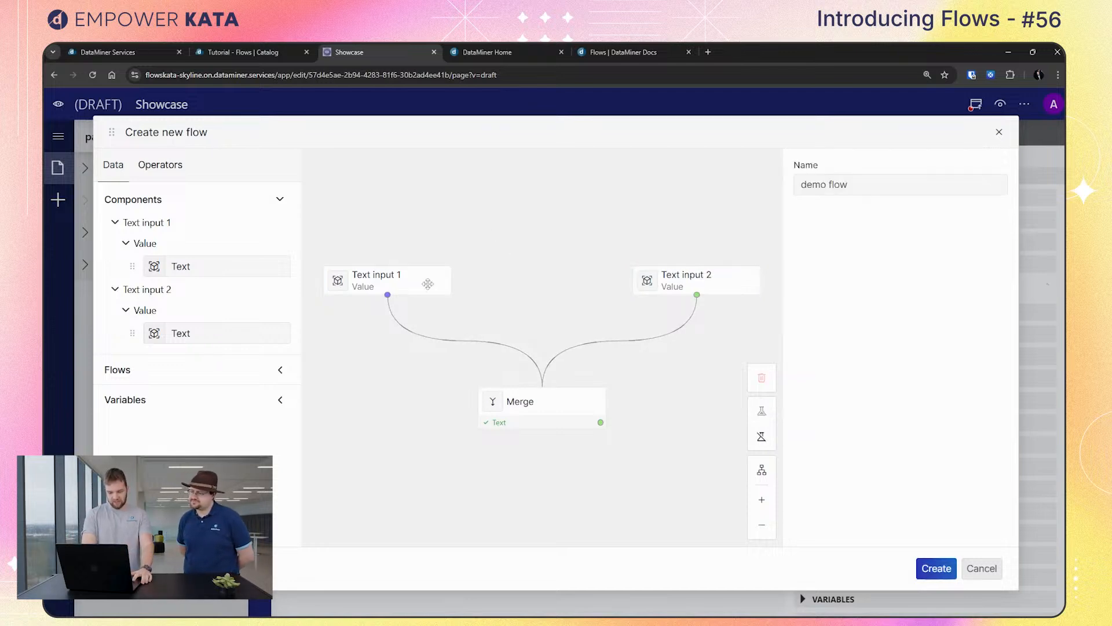
pyautogui.click(417, 279)
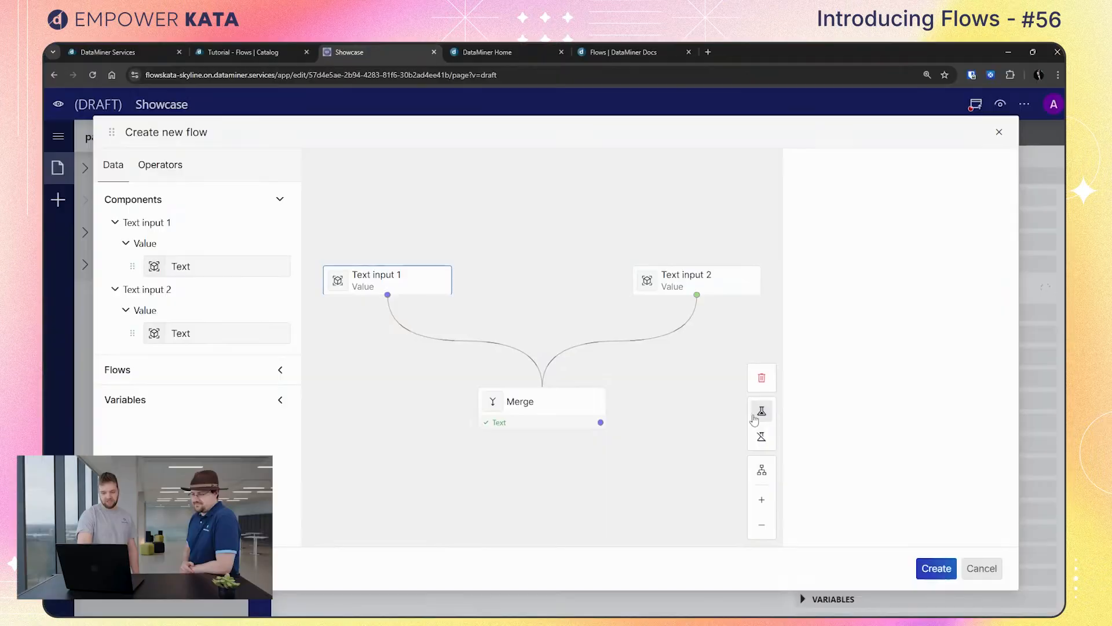
pyautogui.click(697, 286)
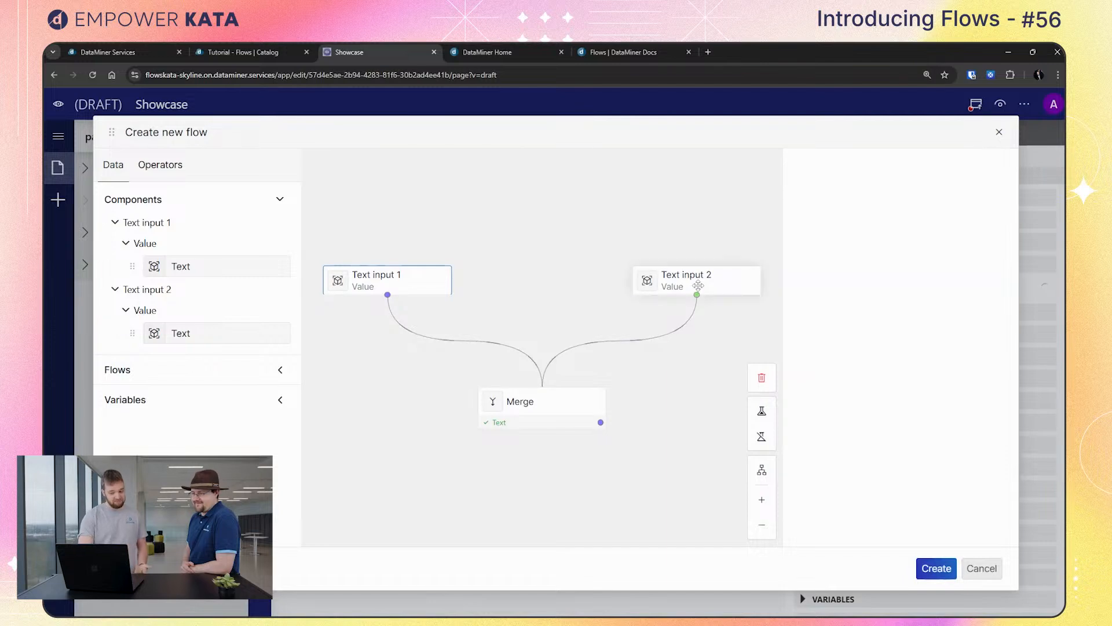
pyautogui.click(761, 412)
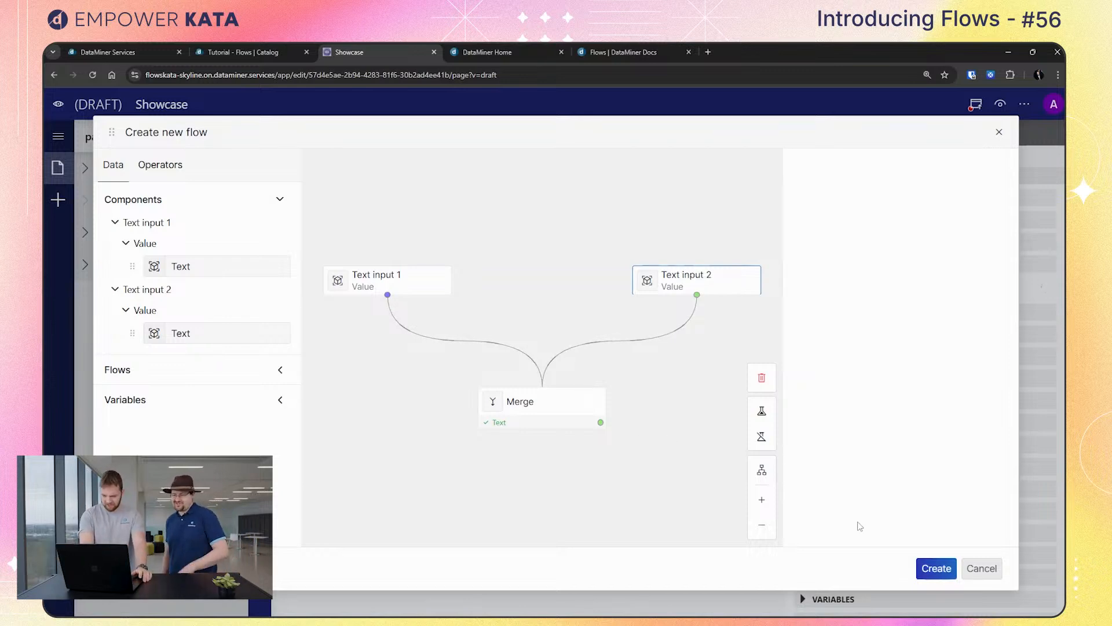
pyautogui.click(927, 569)
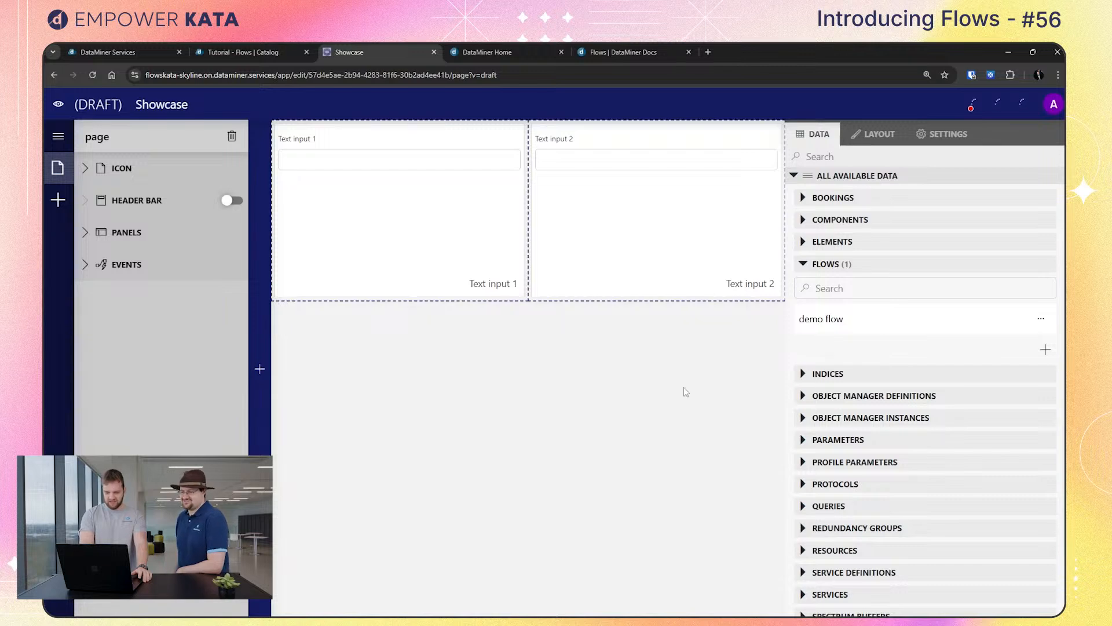
# Add the demo flow to the page below the existing inputs, visualize it as a text input, and enlarge the component
pyautogui.rightClick(601, 396)
pyautogui.click(604, 425)
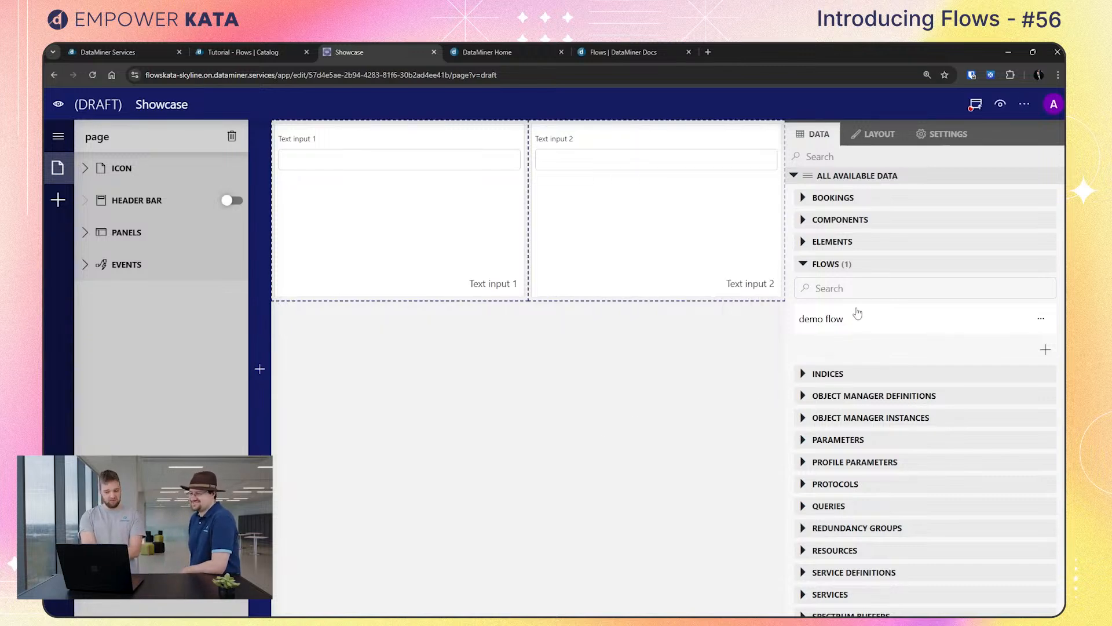
pyautogui.moveTo(834, 313); pyautogui.dragTo(632, 431)
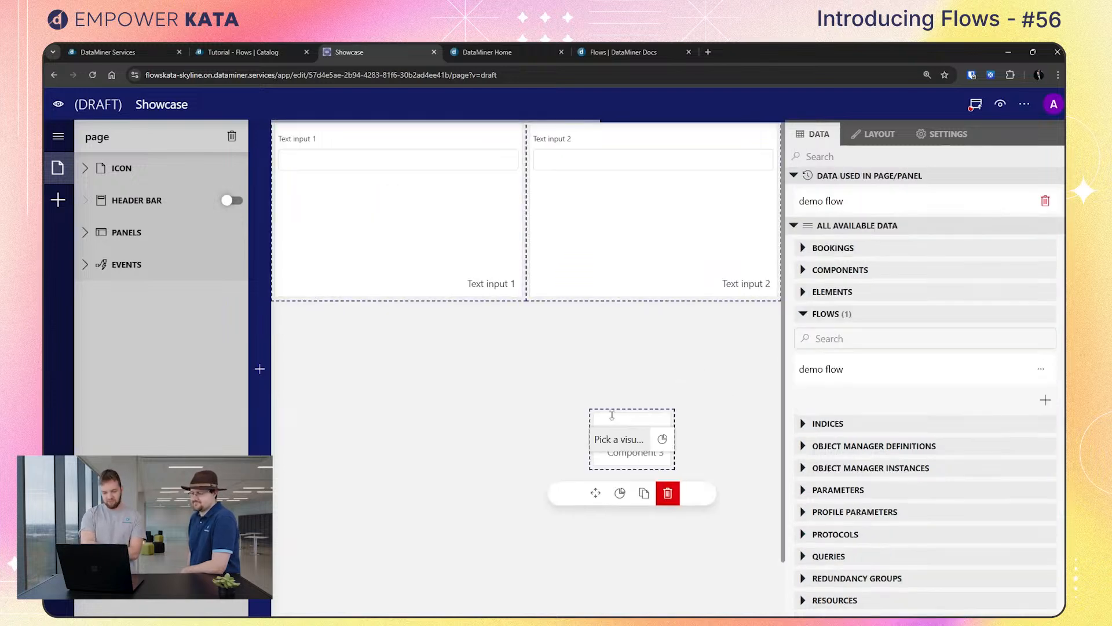
pyautogui.click(662, 439)
pyautogui.click(662, 532)
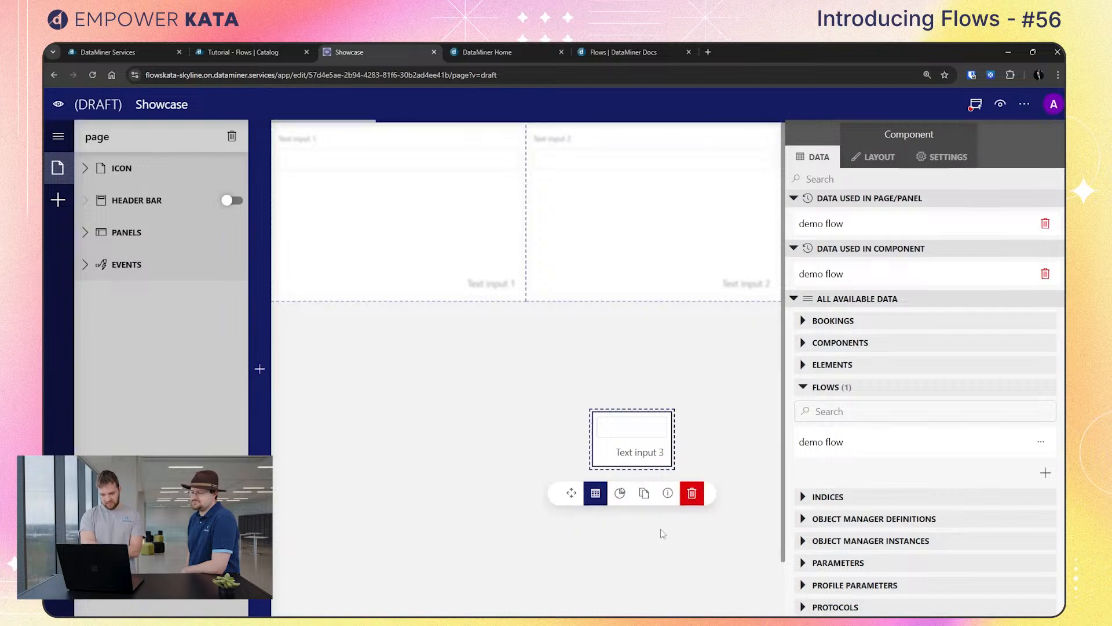
pyautogui.moveTo(591, 469); pyautogui.dragTo(455, 492)
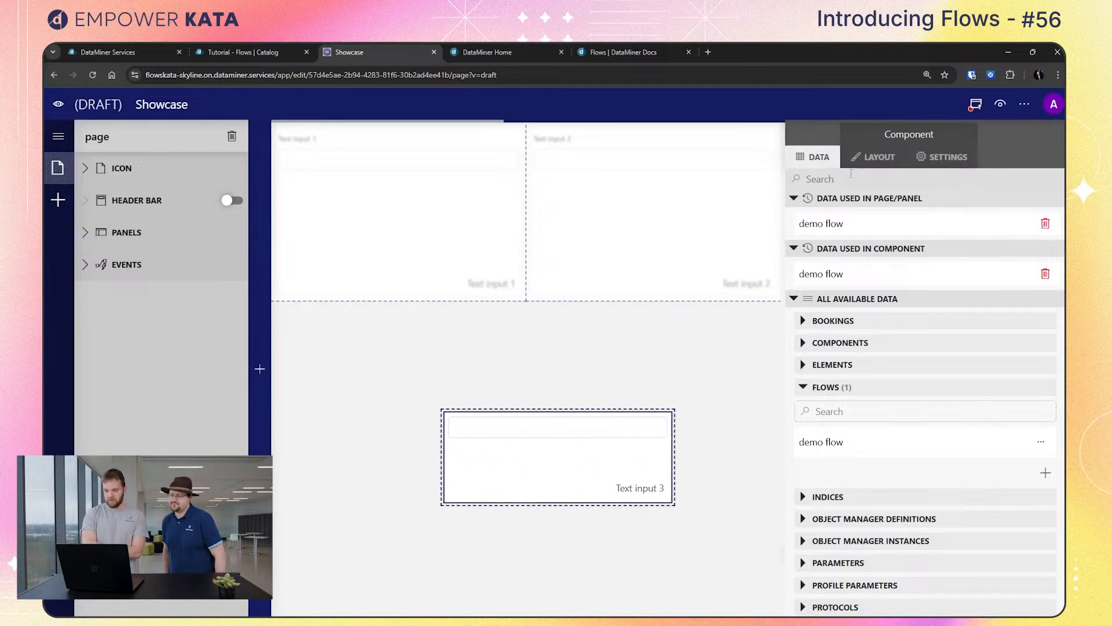
# Preview the app and test the merged output by entering "kkkkkk" in Text input 1 and "aaaaa" in Text input 2
pyautogui.click(1001, 105)
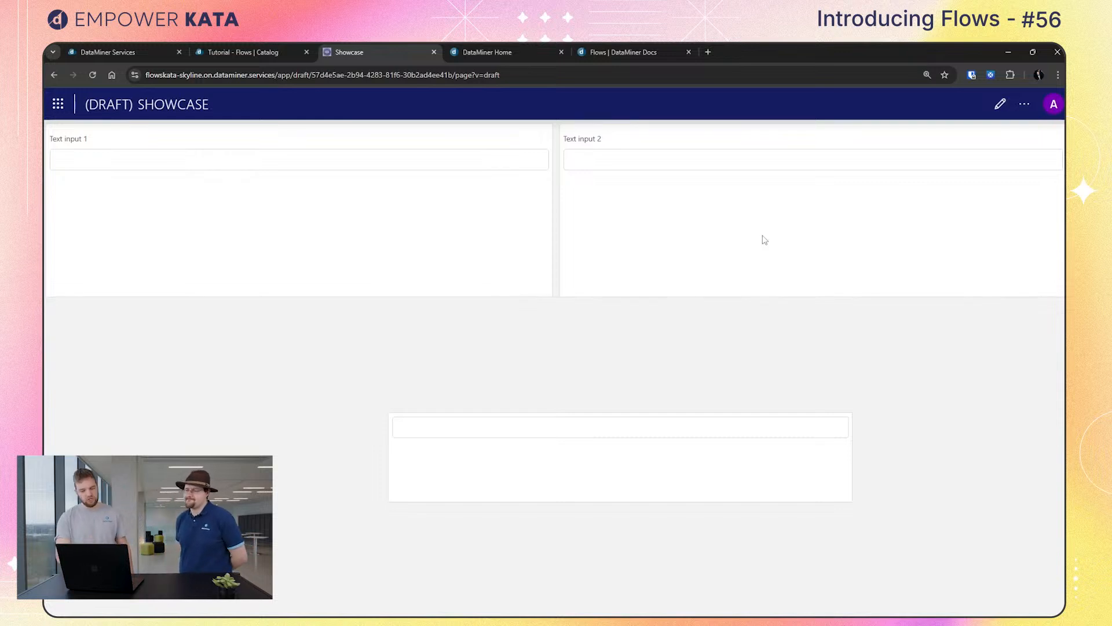
pyautogui.click(439, 169)
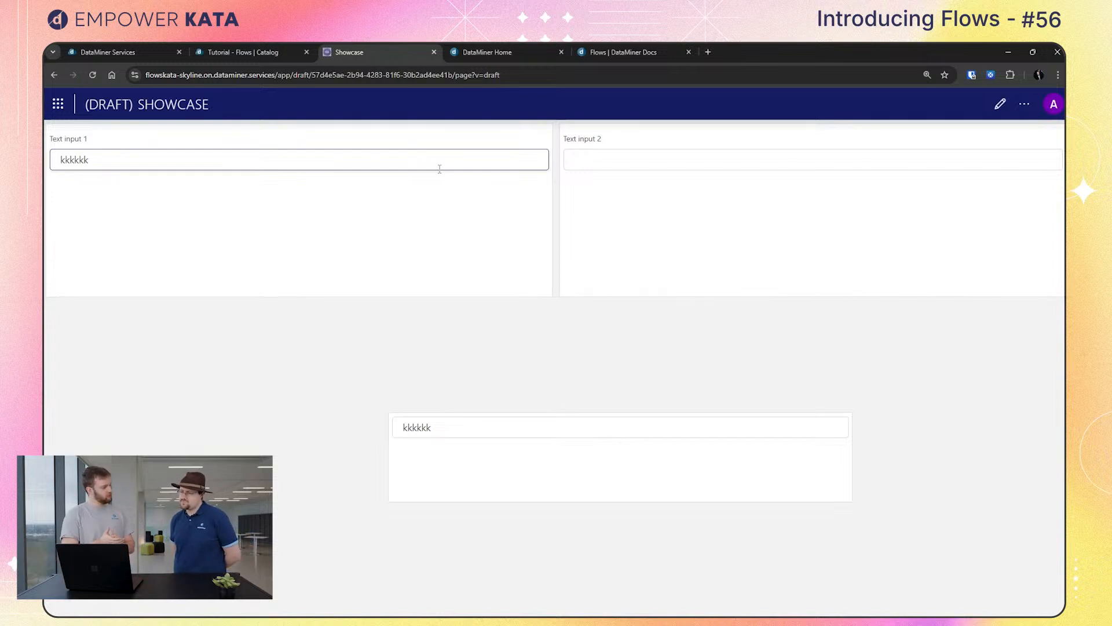
pyautogui.click(589, 154)
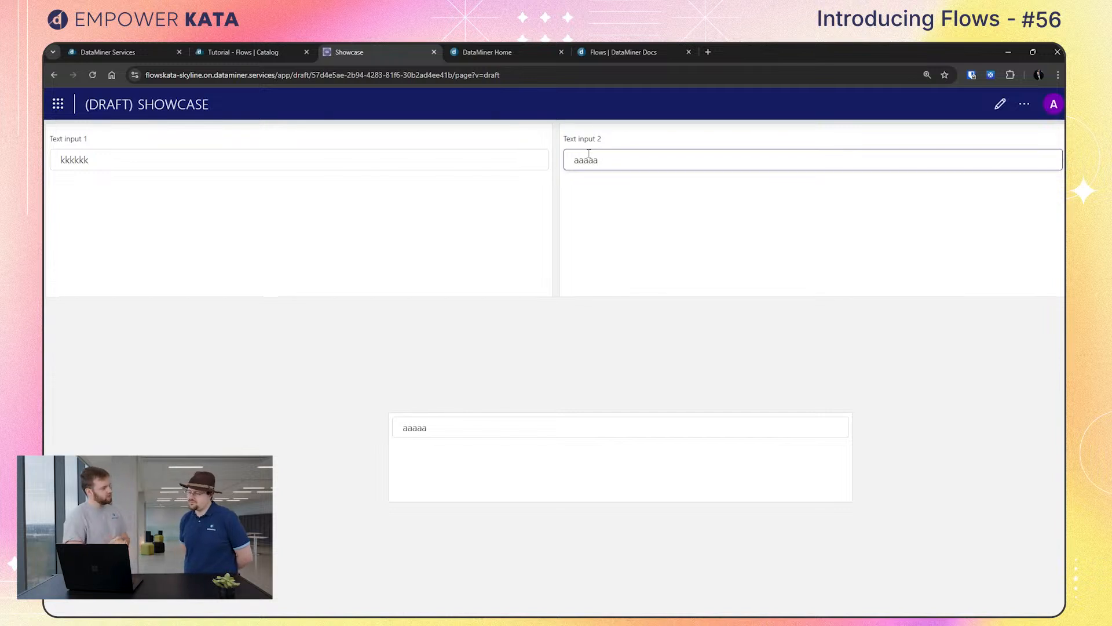
pyautogui.click(490, 158)
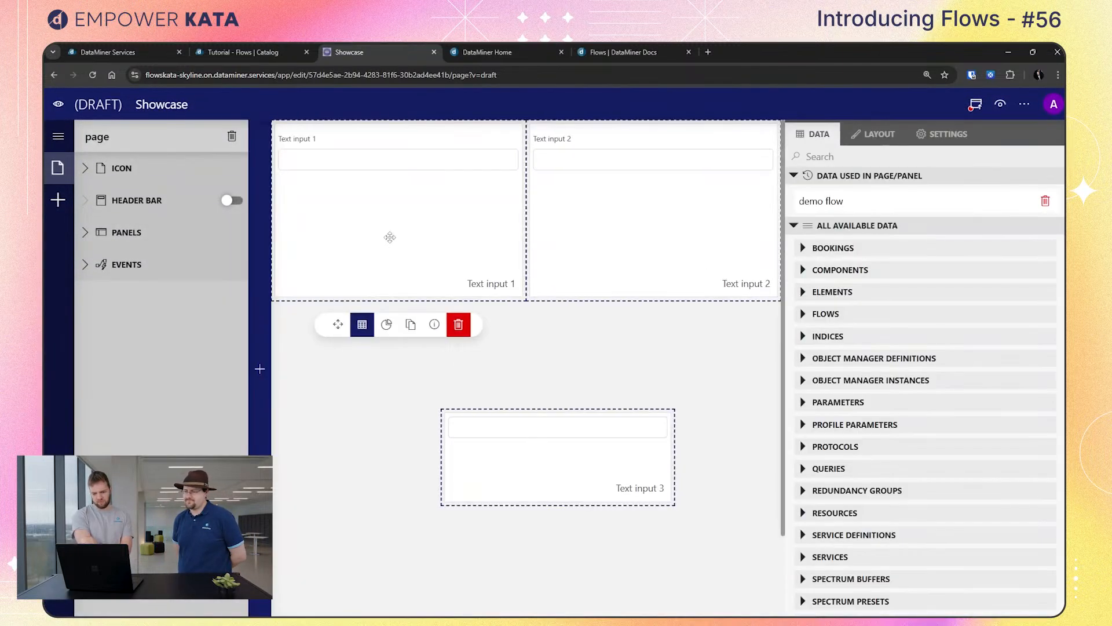
# Reopen the demo flow for editing and move the Merge node up, closer to the two text inputs
pyautogui.click(817, 322)
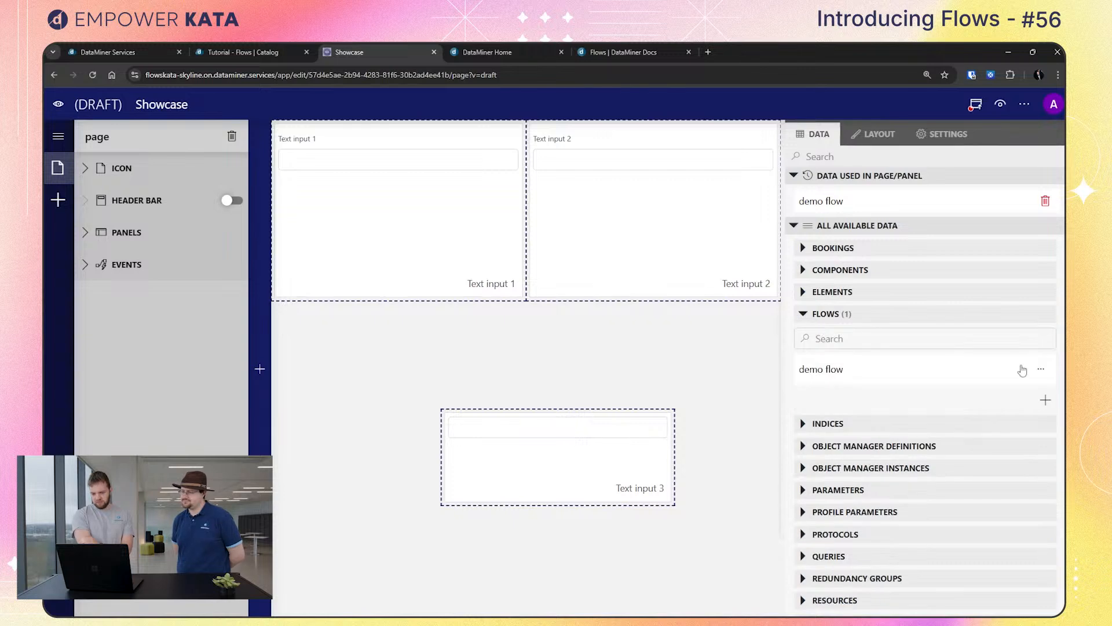
pyautogui.click(1038, 368)
pyautogui.click(972, 394)
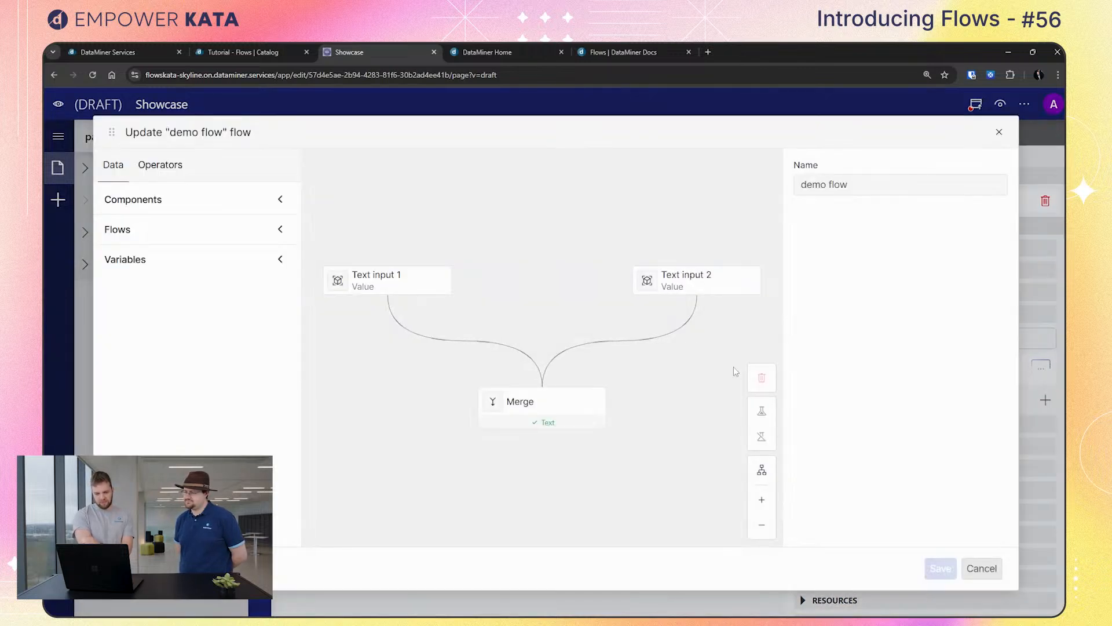
pyautogui.moveTo(585, 397); pyautogui.dragTo(578, 366)
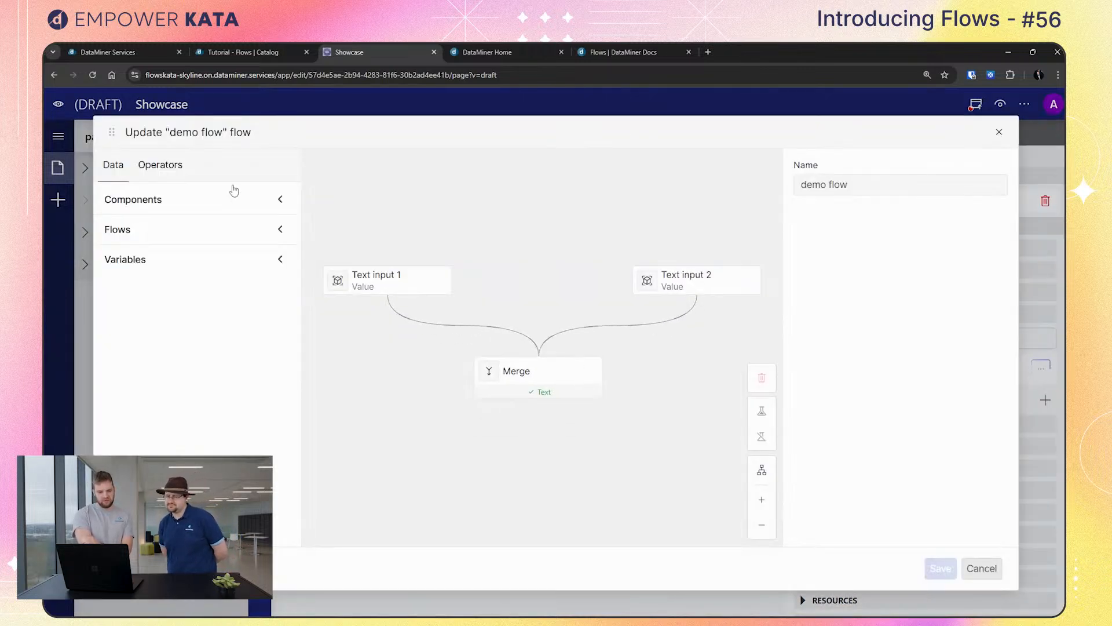
# Add a Debounce operator to the demo flow below the Merge node and connect the Merge output to it
pyautogui.click(174, 166)
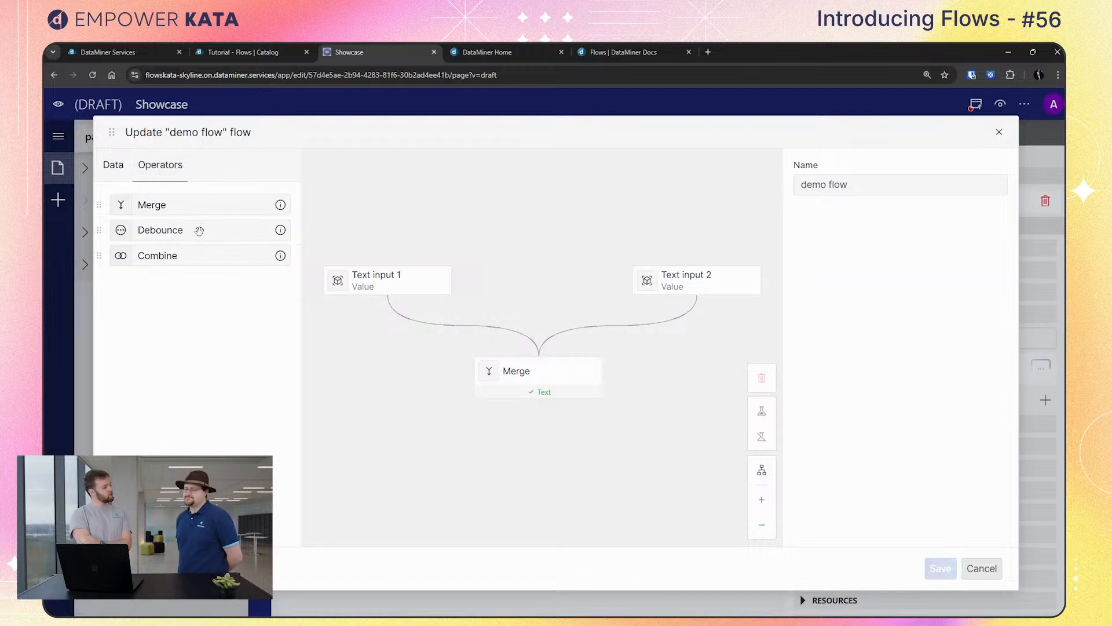
pyautogui.moveTo(199, 230); pyautogui.dragTo(446, 433)
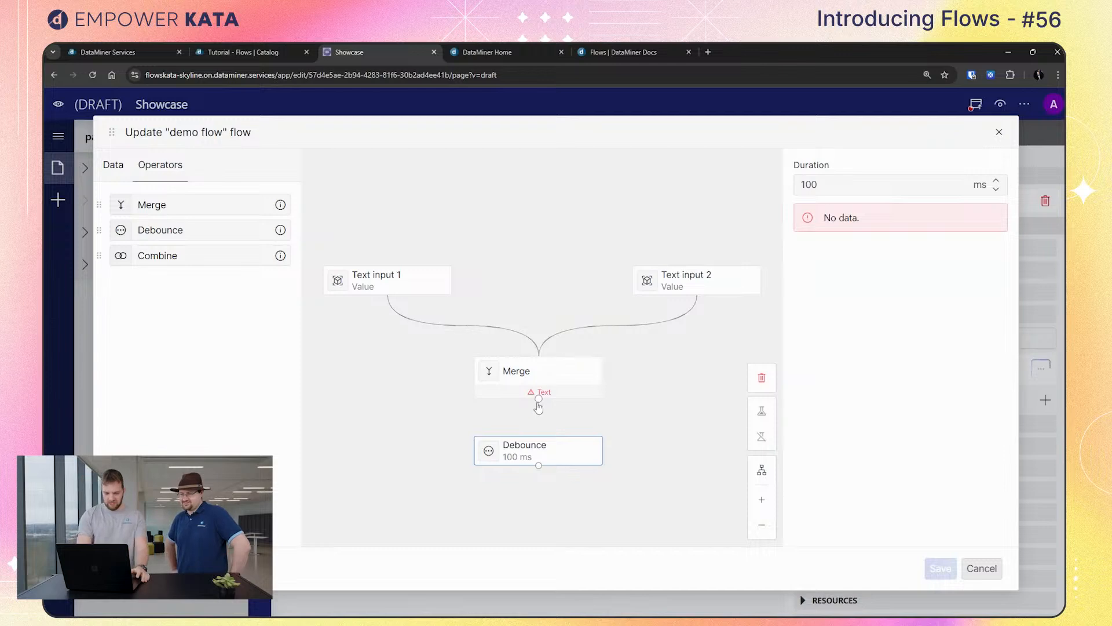
pyautogui.moveTo(539, 438); pyautogui.dragTo(548, 494)
pyautogui.click(556, 492)
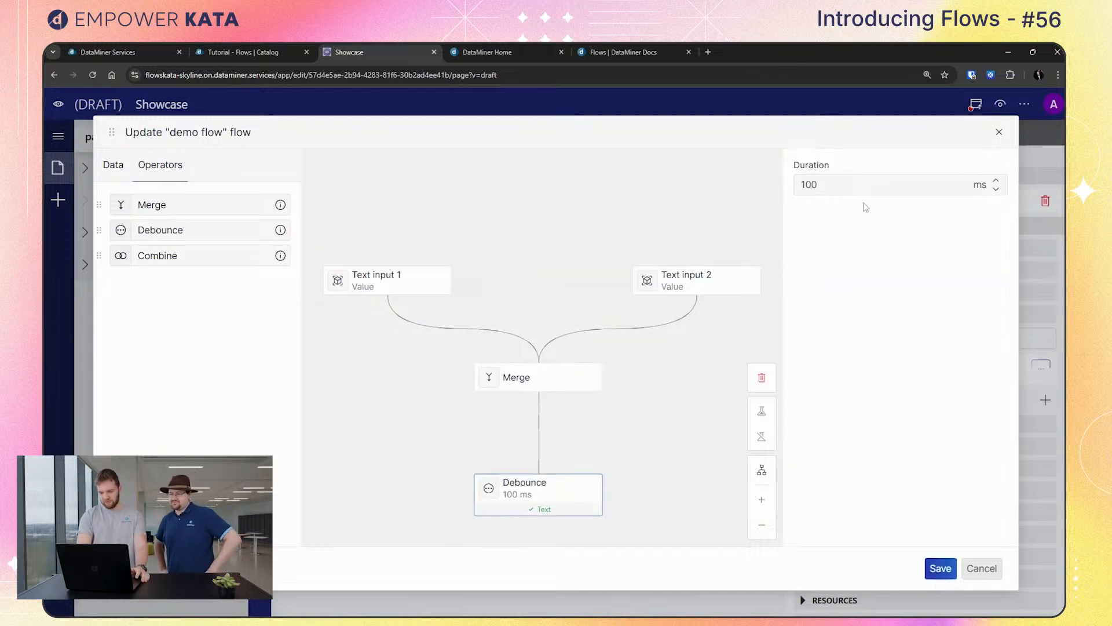
# Set the Debounce duration to 2000 ms and select the Text input 1 node
pyautogui.rightClick(856, 190)
pyautogui.click(855, 186)
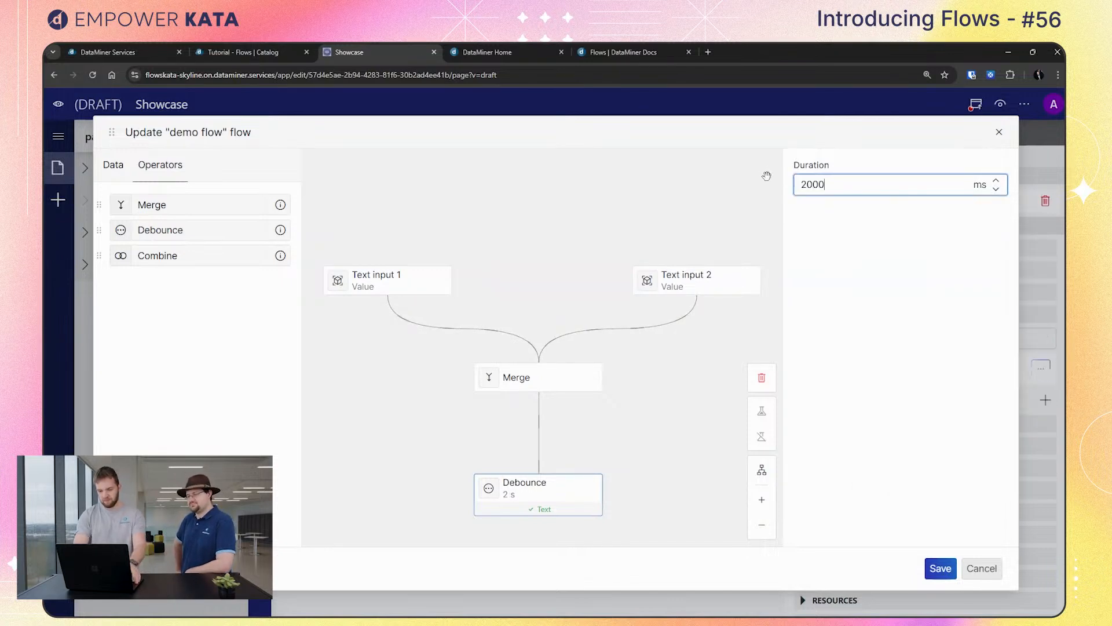
pyautogui.click(687, 377)
pyautogui.click(420, 279)
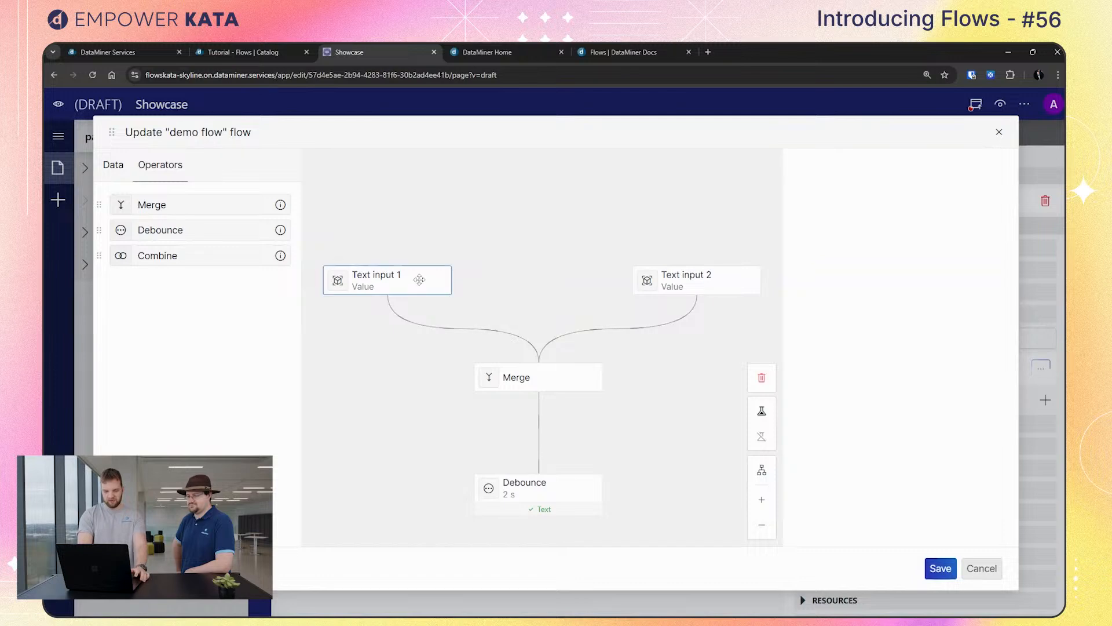
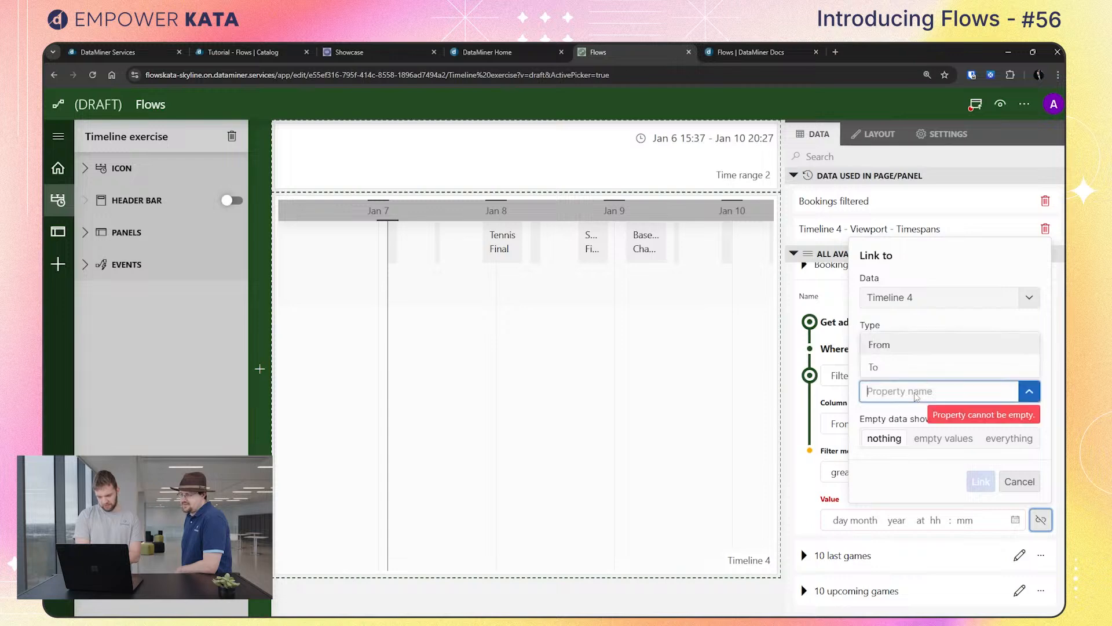
# Link the value of the query's From filter to the From property of Timeline 4's viewport timespans
pyautogui.click(919, 351)
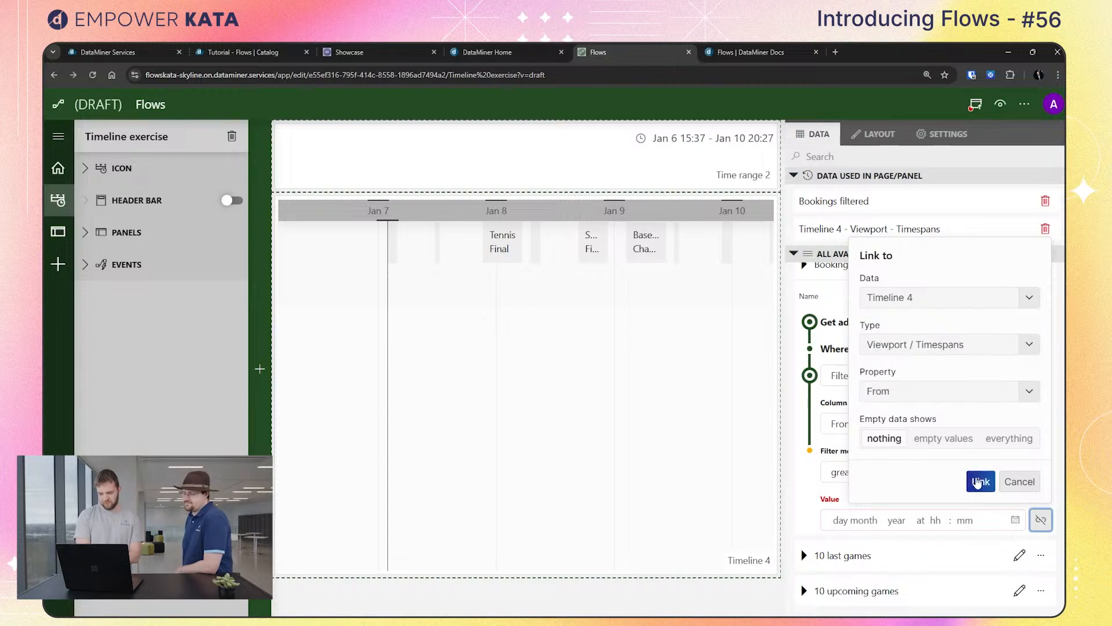
pyautogui.click(980, 481)
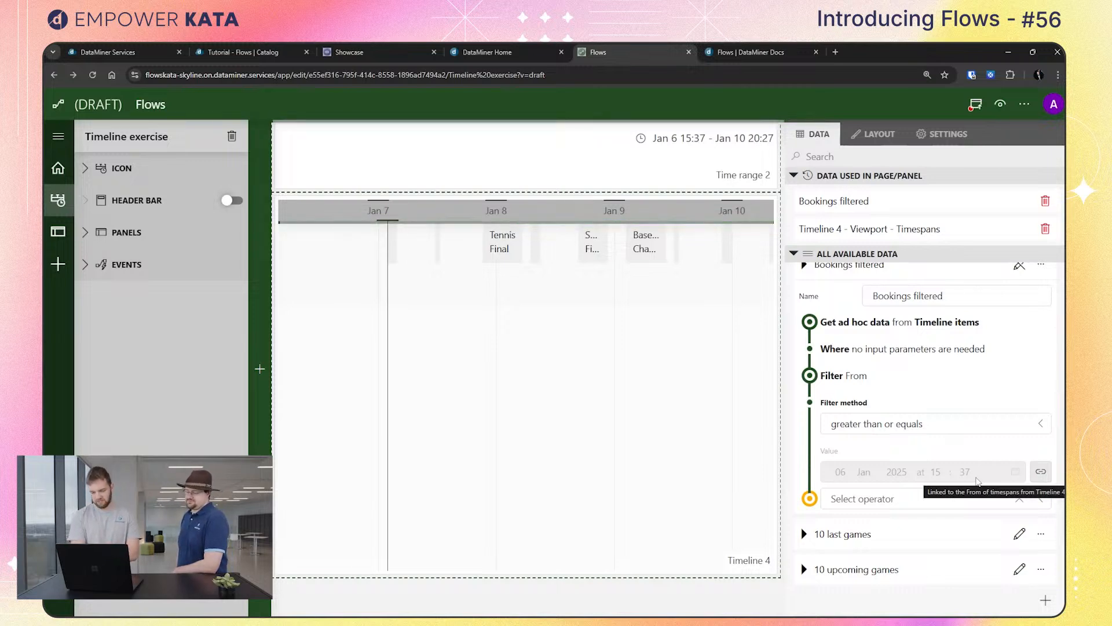
# Add a second filter to the Bookings filtered query on the Till column with the method less than or equals
pyautogui.click(928, 499)
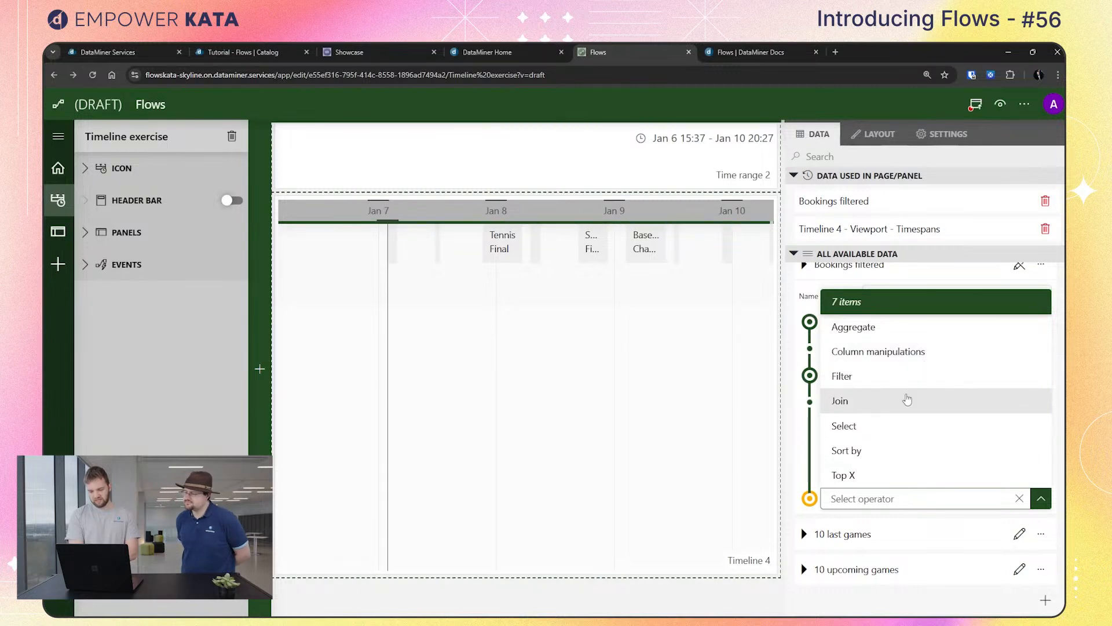
pyautogui.click(907, 379)
pyautogui.scroll(-1, 893, 486)
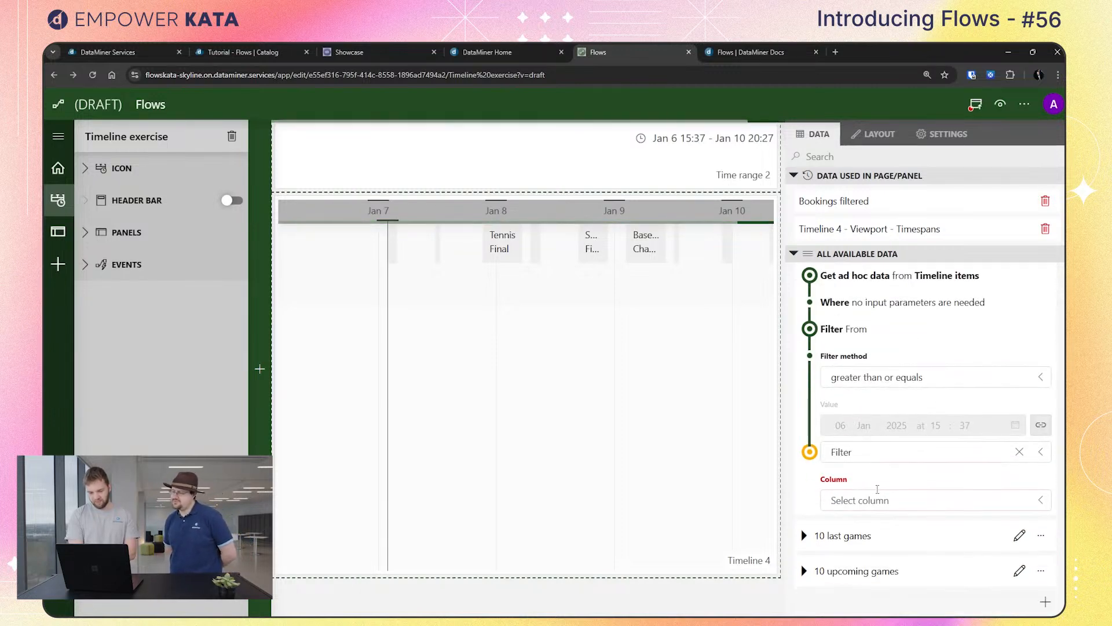
pyautogui.click(877, 498)
pyautogui.click(875, 478)
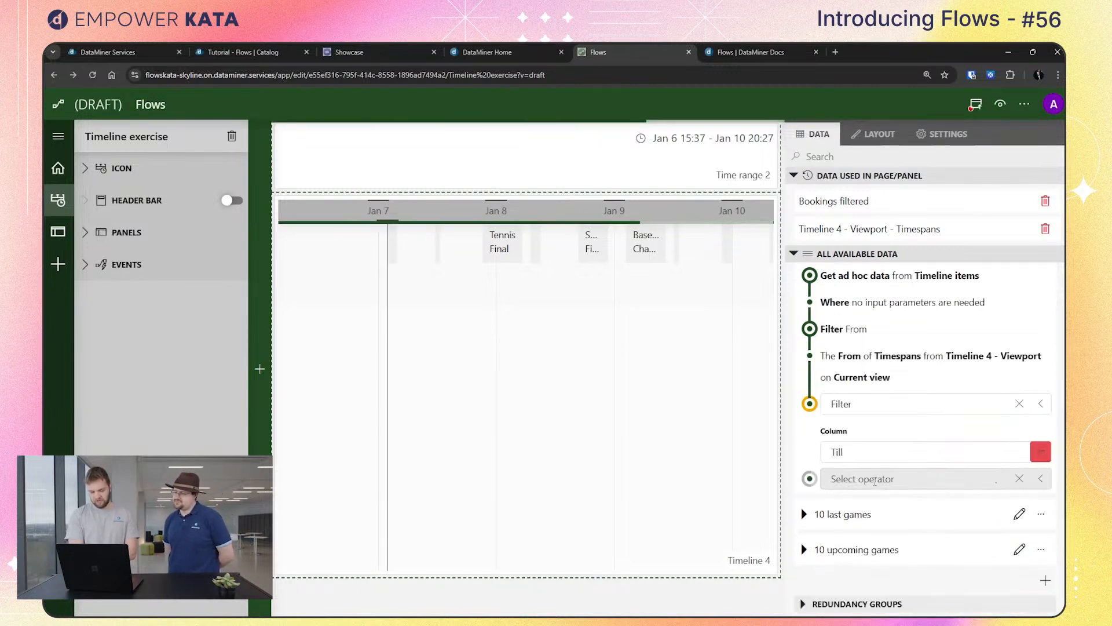
pyautogui.scroll(-1, 875, 480)
pyautogui.click(927, 472)
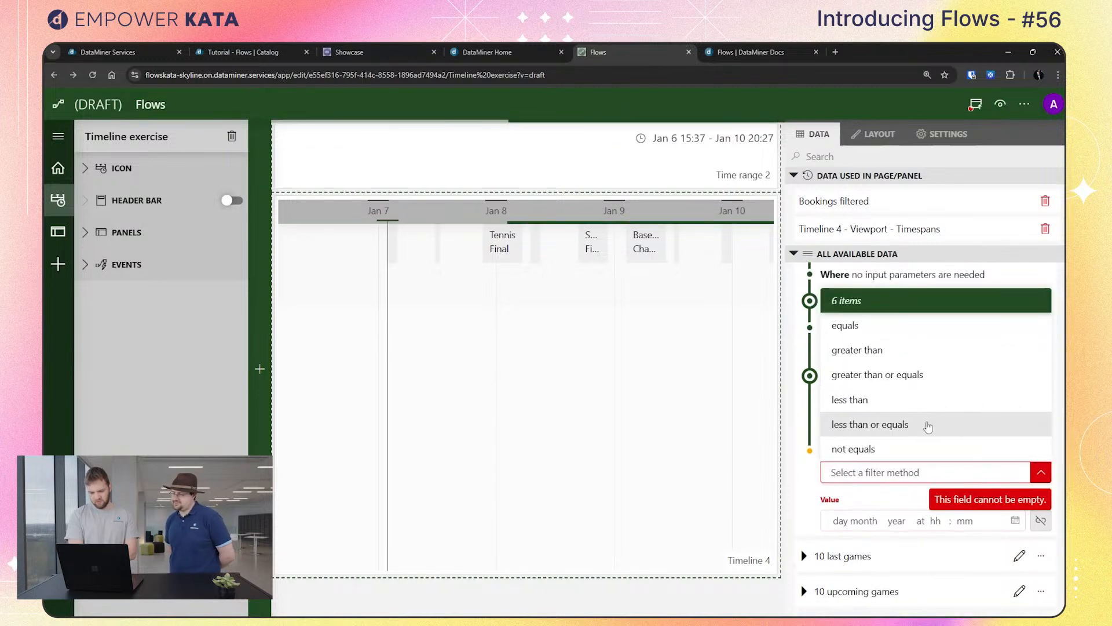
pyautogui.click(928, 426)
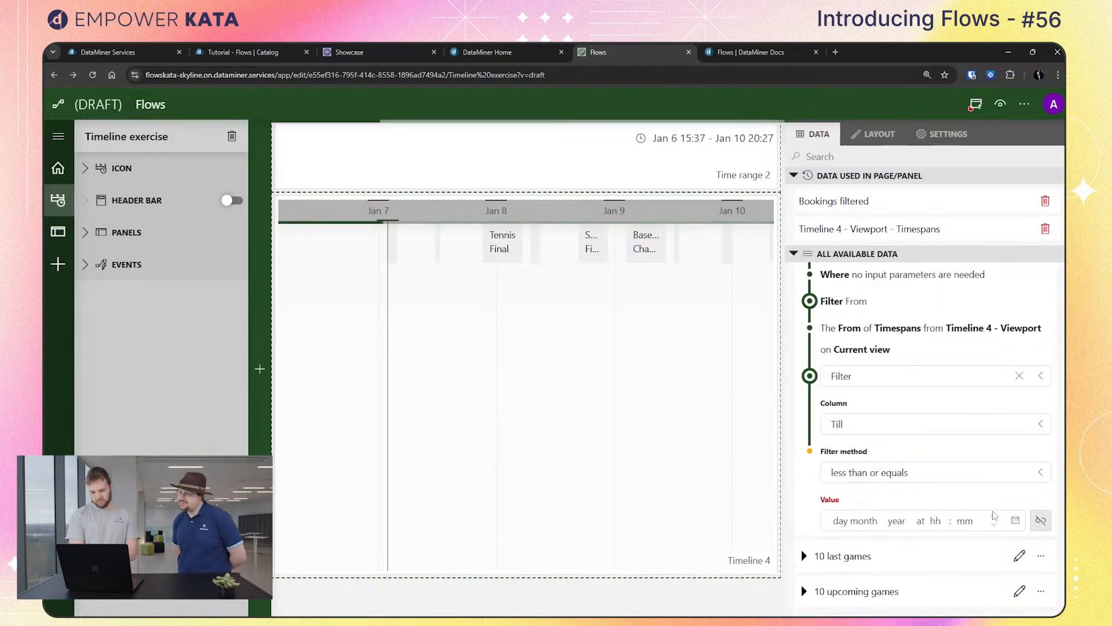
# Link the Till filter's value to the To property of Timeline 4's Viewport / Timespans data
pyautogui.click(1041, 520)
pyautogui.click(976, 302)
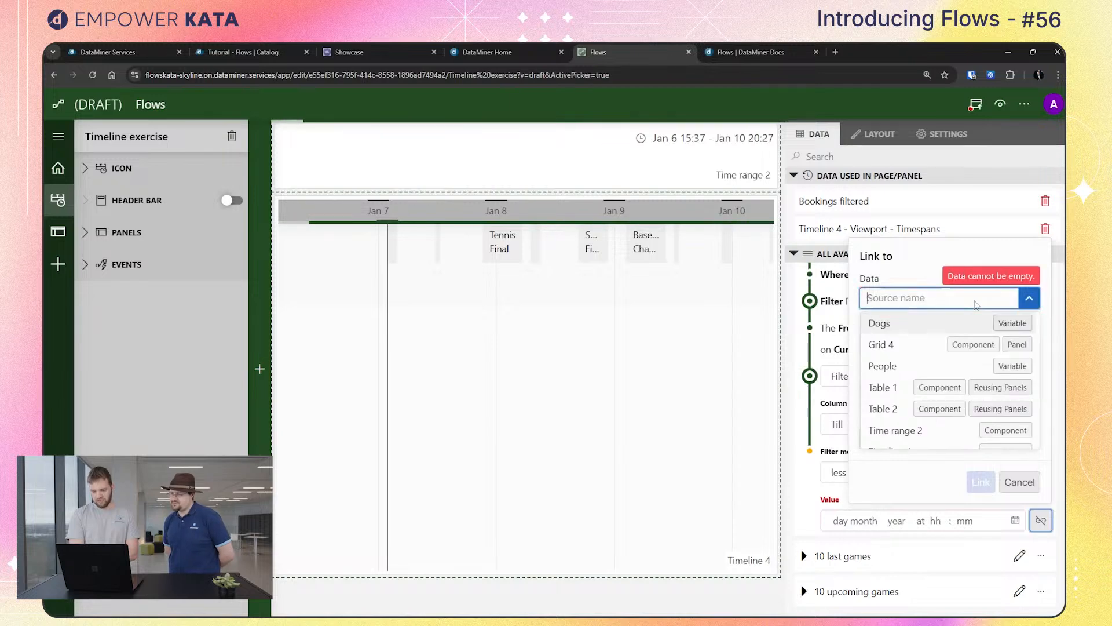
pyautogui.scroll(-1, 950, 377)
pyautogui.click(911, 414)
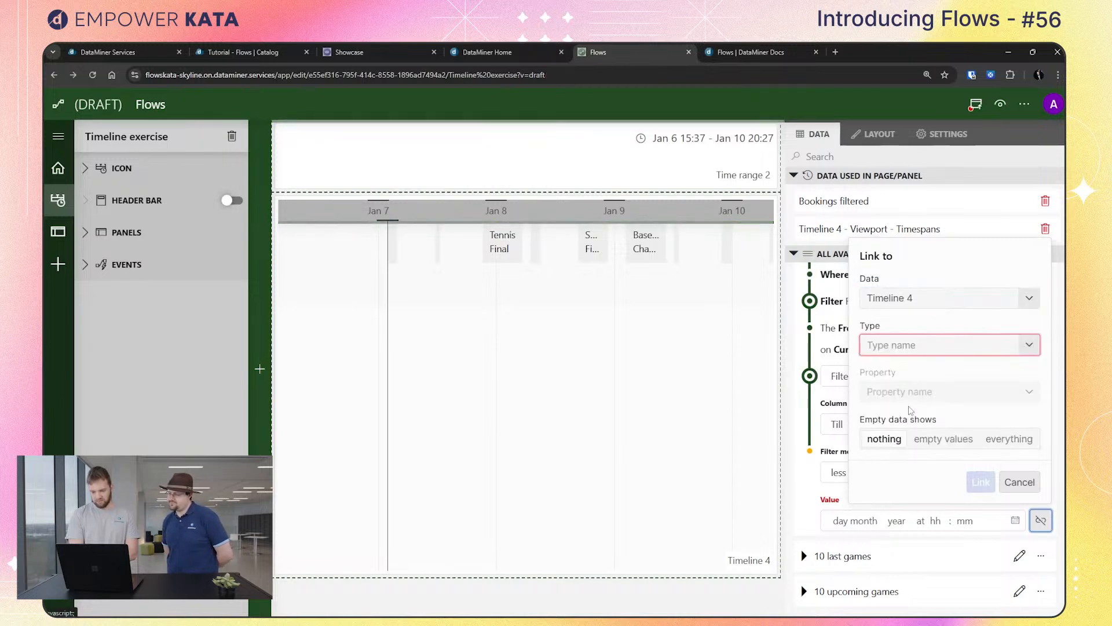
pyautogui.click(927, 344)
pyautogui.click(894, 389)
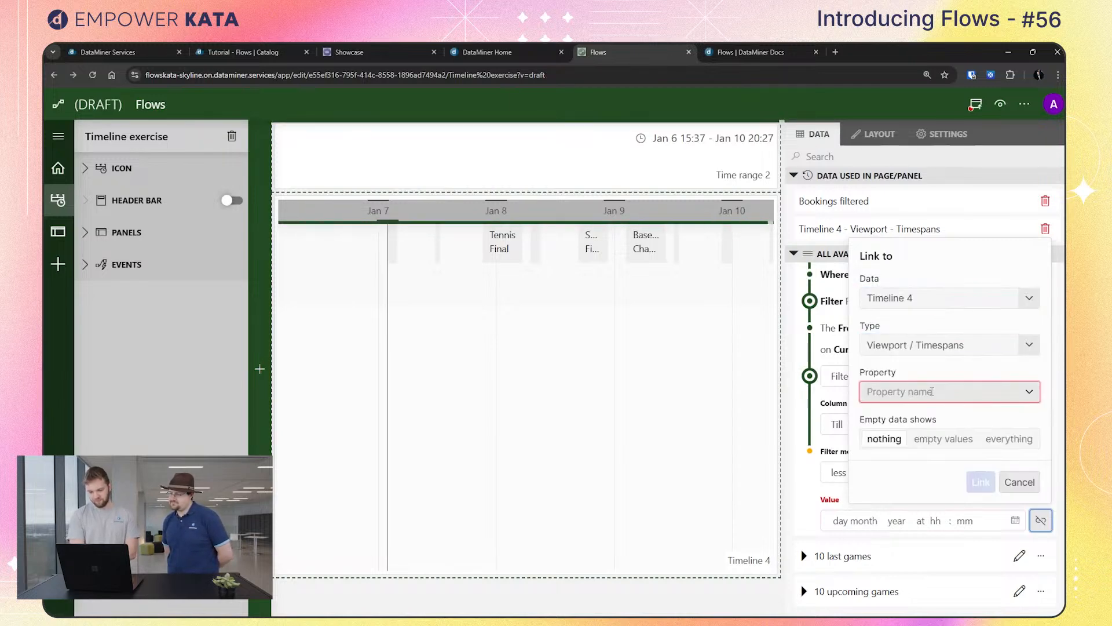
pyautogui.click(932, 392)
pyautogui.click(938, 370)
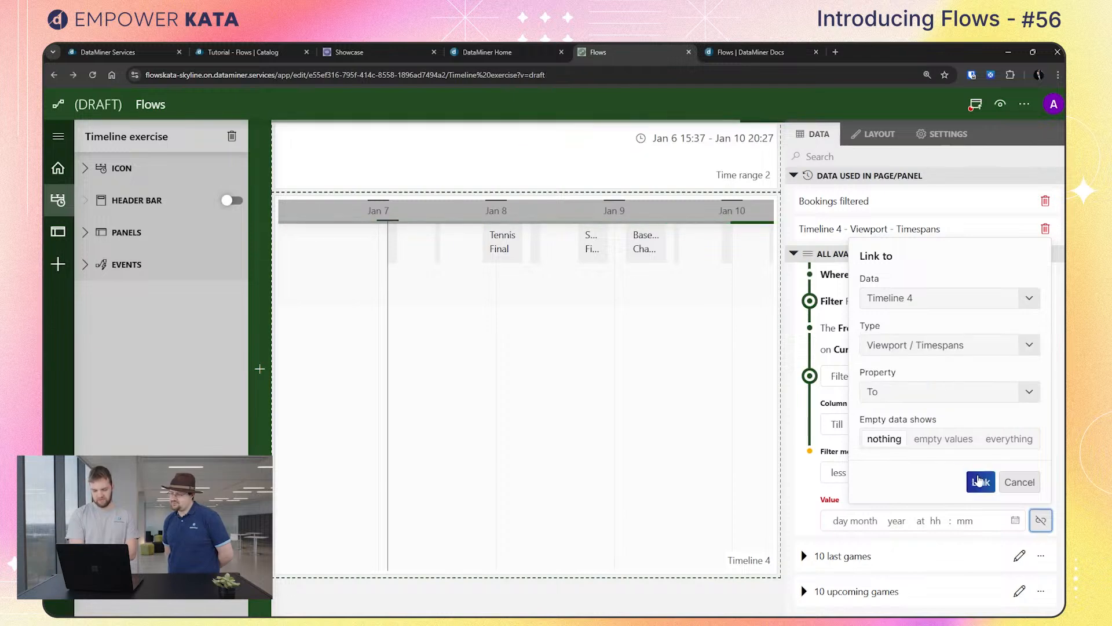
pyautogui.click(980, 481)
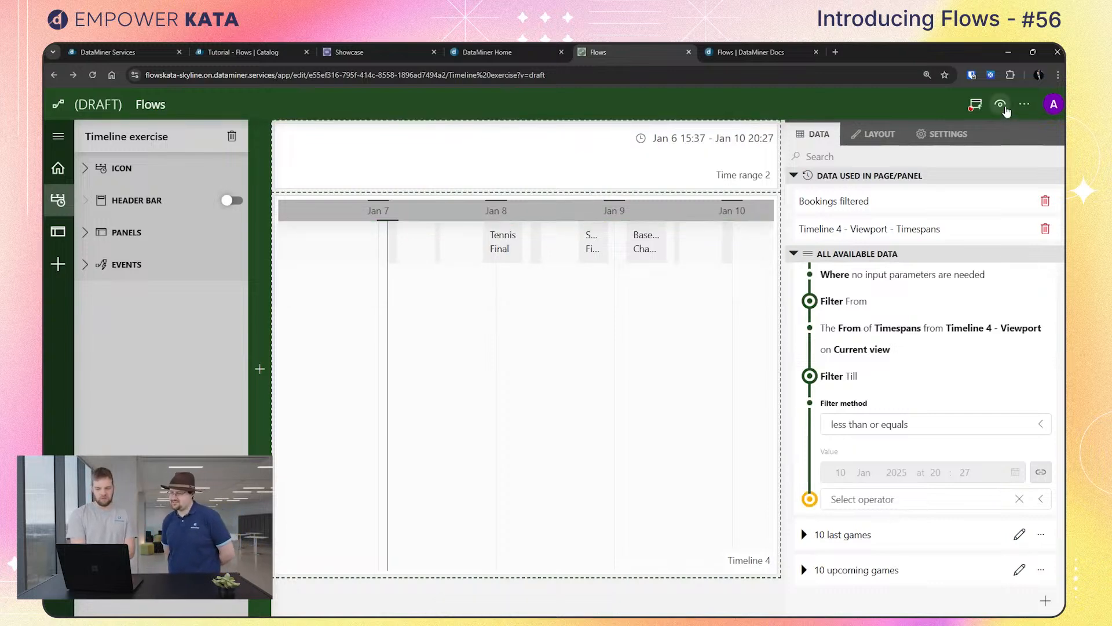
# Preview the Flows app and test the filtered timeline on the Timeline exercise page by zooming out and in
pyautogui.click(1000, 105)
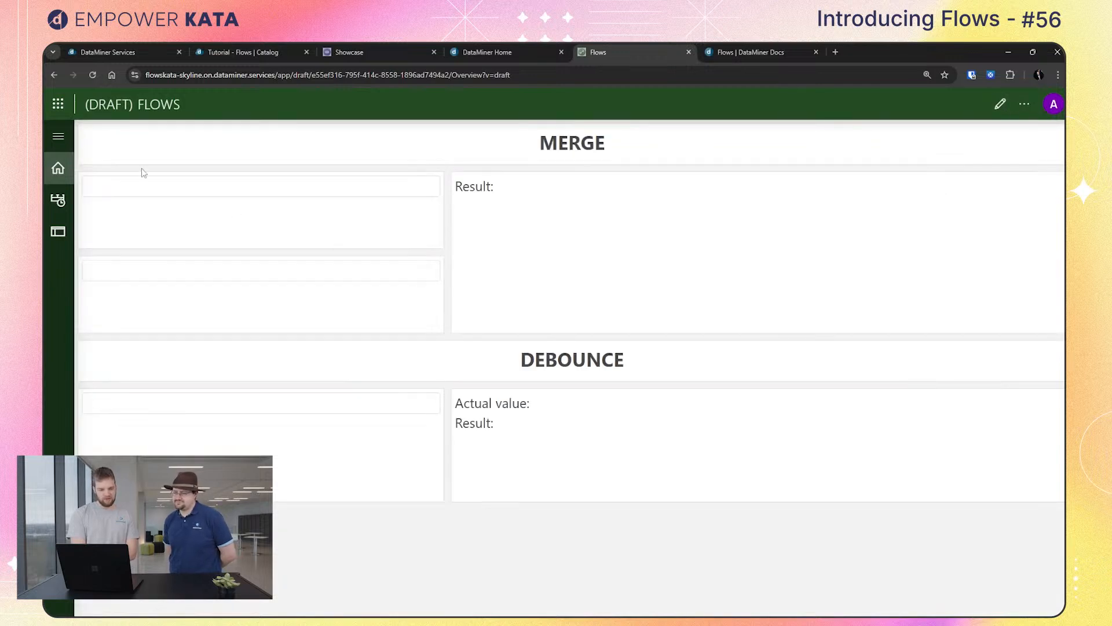
pyautogui.click(60, 203)
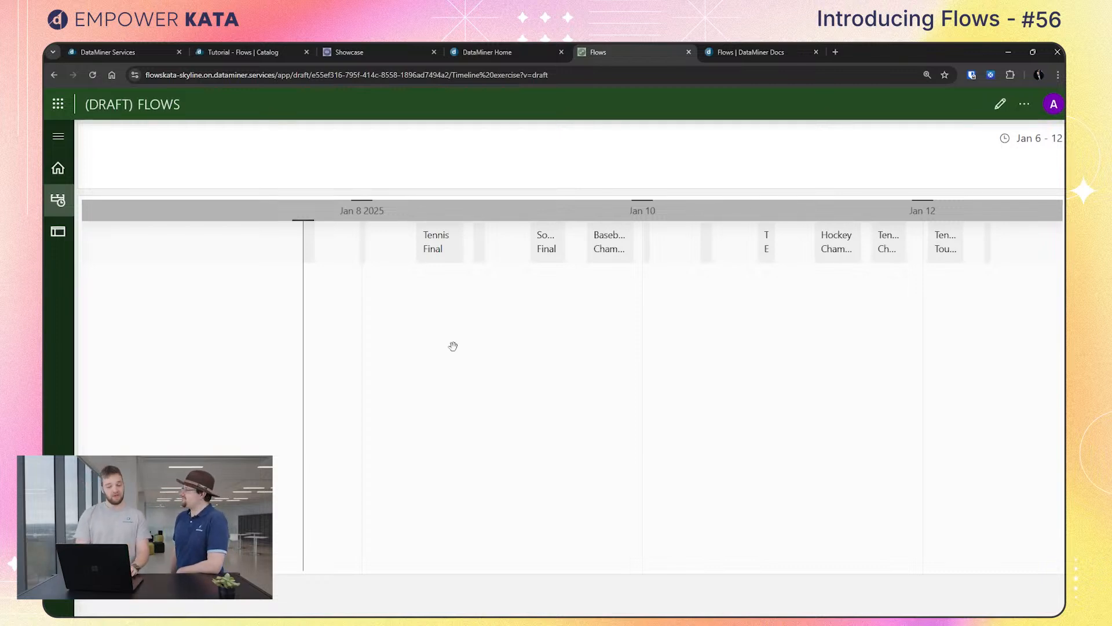
pyautogui.scroll(-5, 453, 346)
pyautogui.scroll(3, 453, 346)
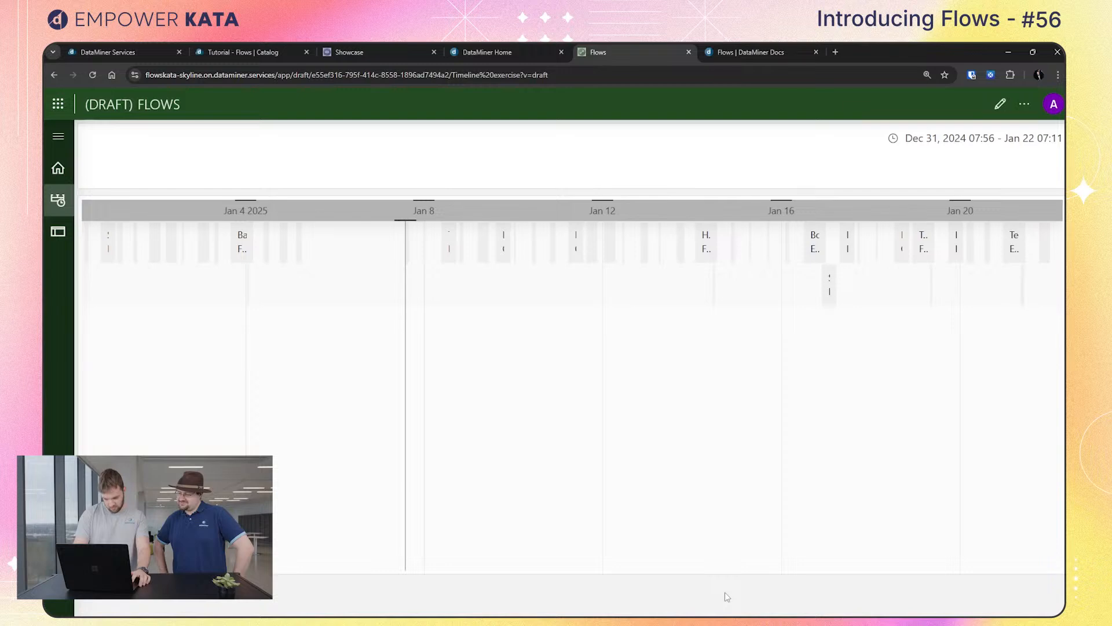
# Inspect the network requests in the browser's developer tools while zooming the timeline in
pyautogui.press('F12')
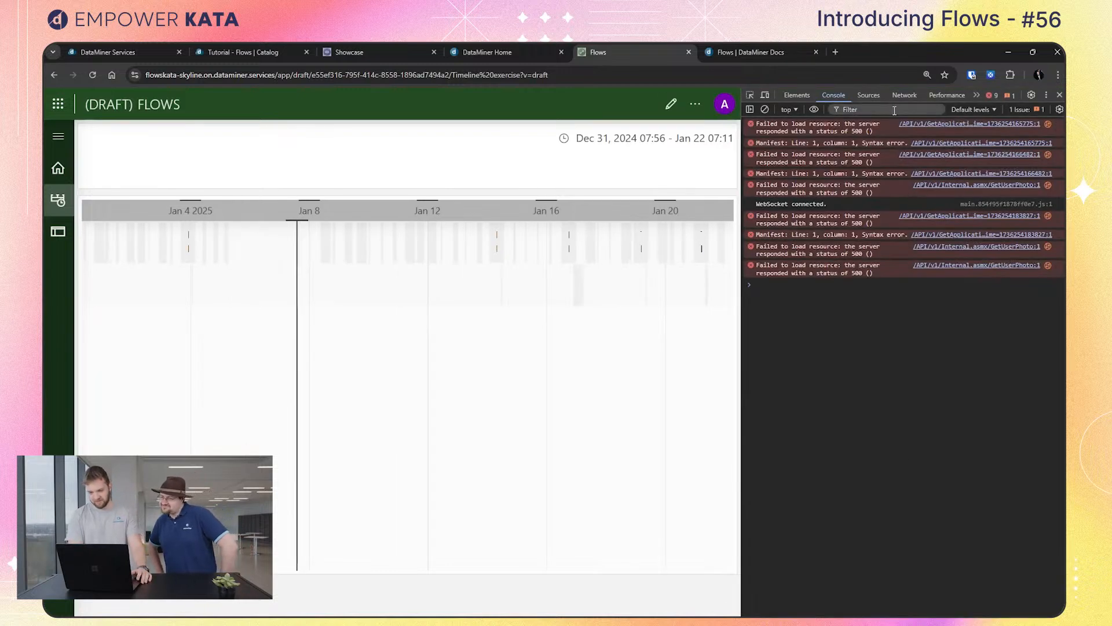
pyautogui.click(909, 97)
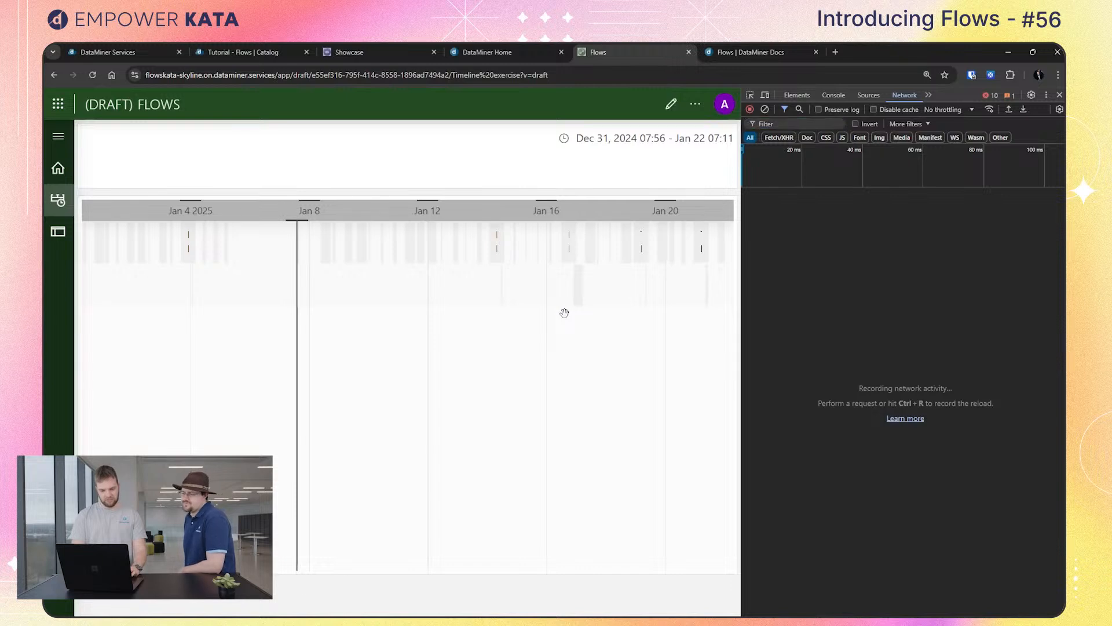
pyautogui.scroll(5, 564, 313)
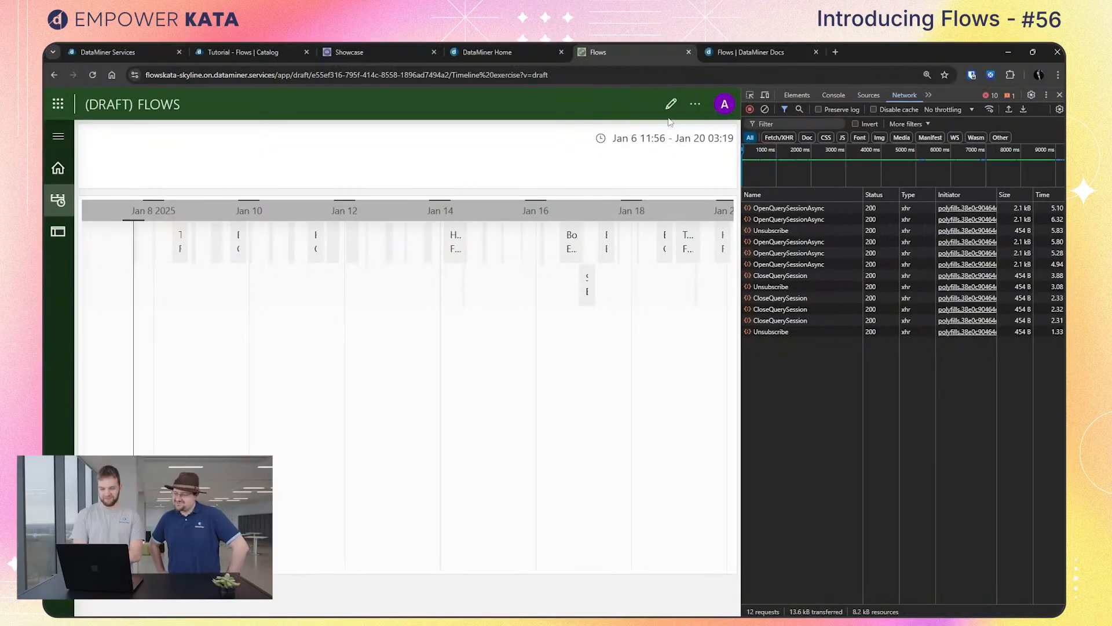
# Return to editing the Timeline exercise page and start a new flow
pyautogui.click(671, 105)
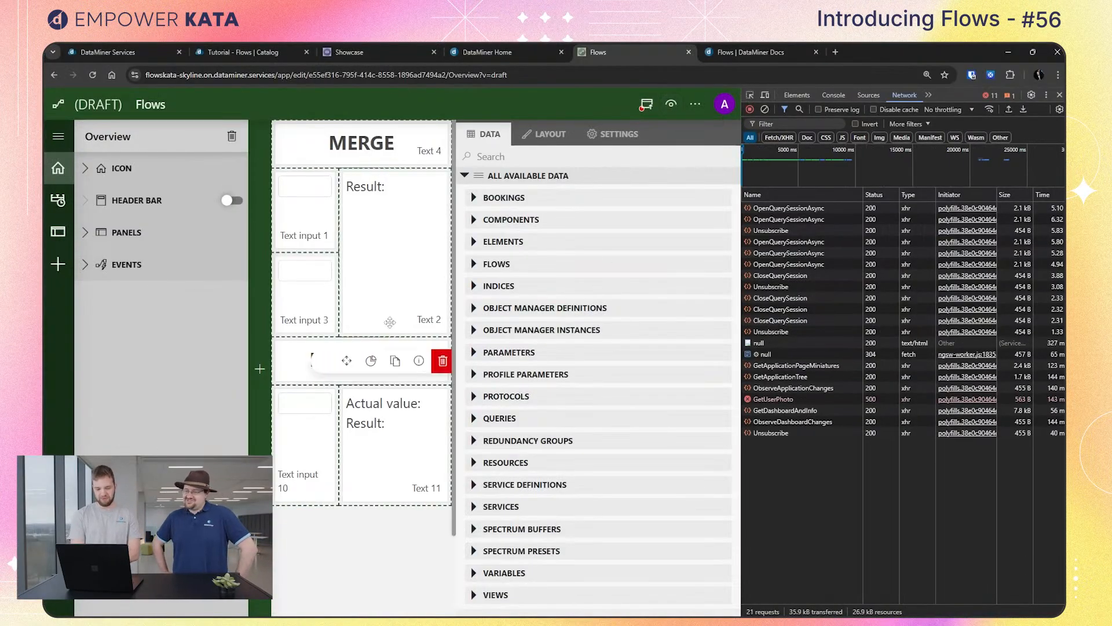
pyautogui.click(58, 199)
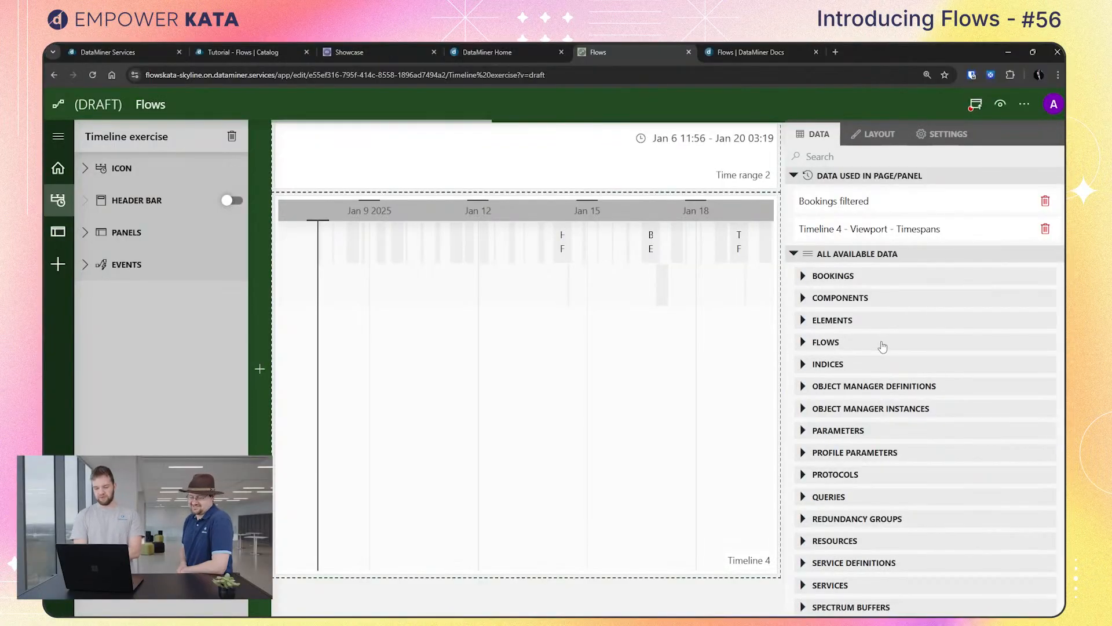
pyautogui.click(883, 346)
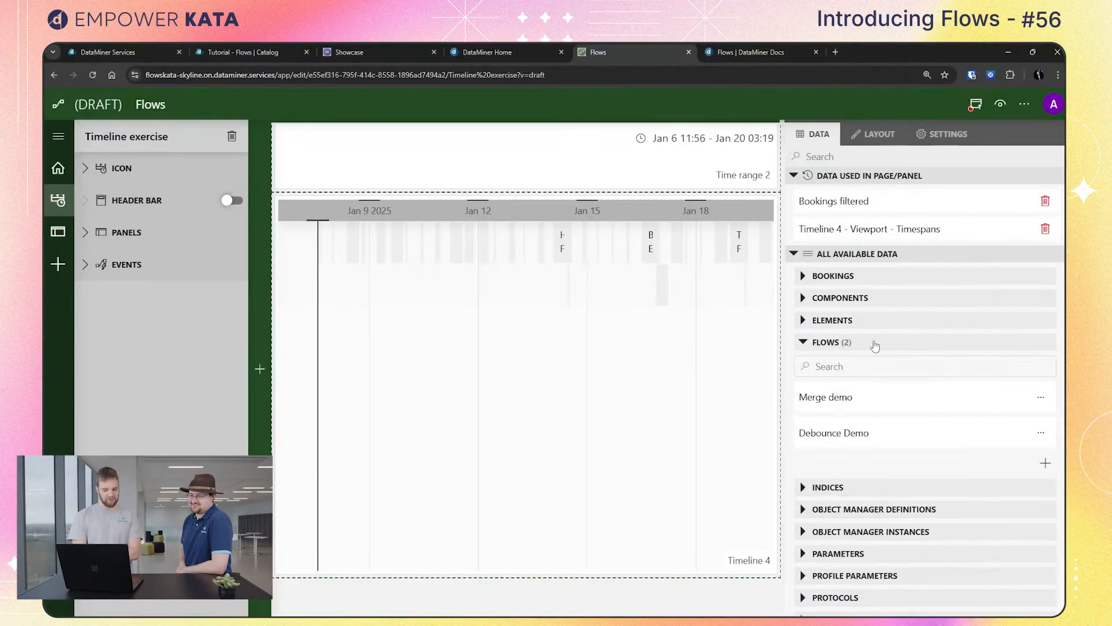
pyautogui.click(1050, 468)
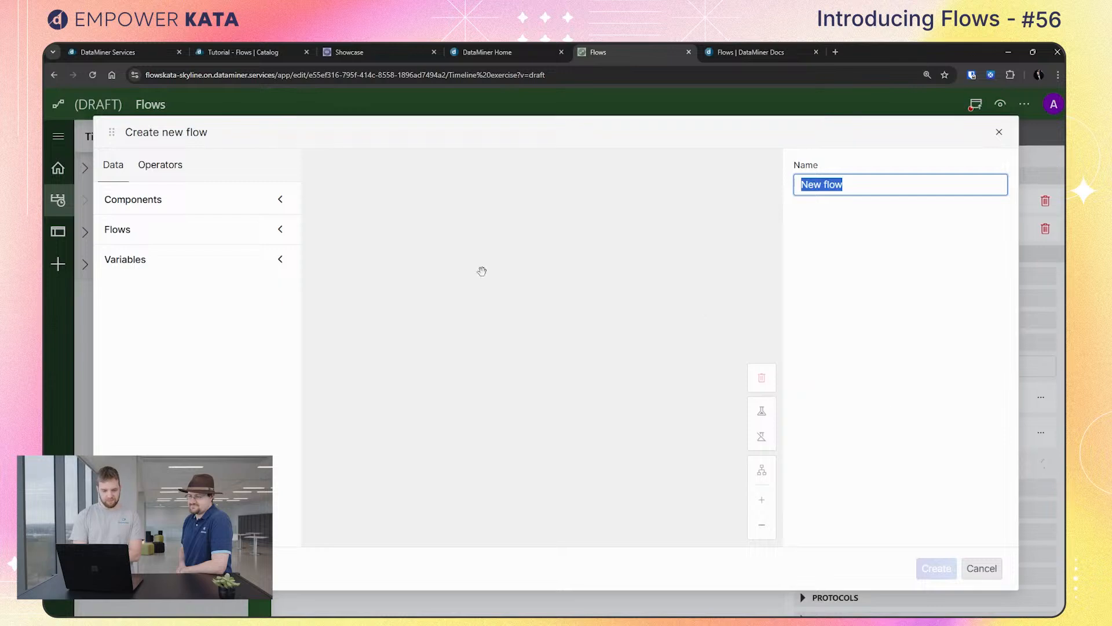
# Add the Viewport timespan of Timeline 4 to the new flow as its source
pyautogui.click(278, 199)
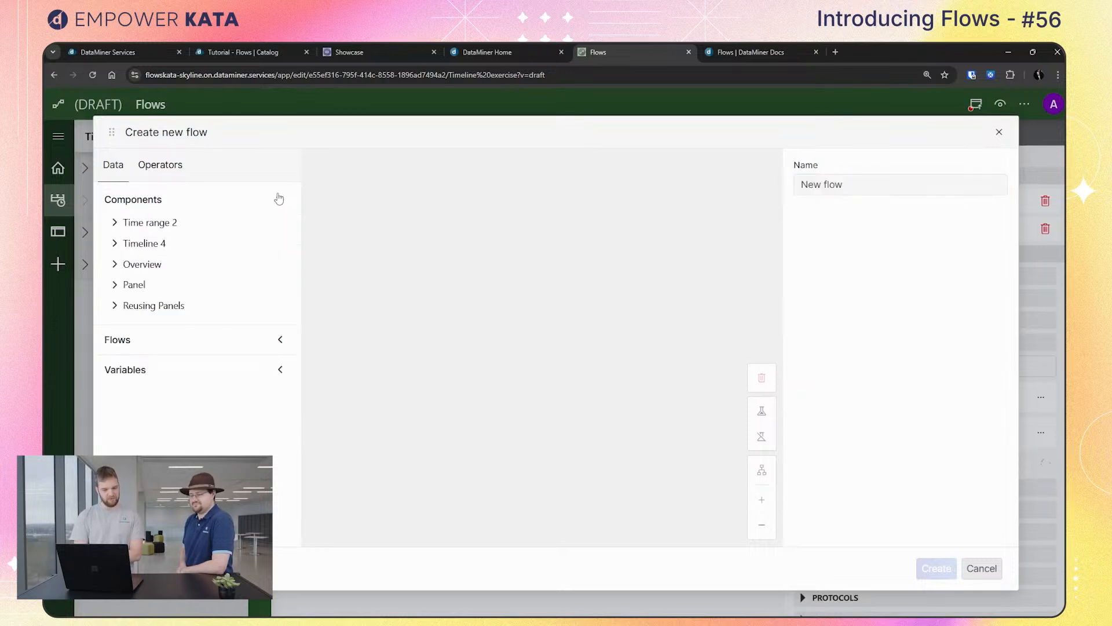
pyautogui.click(153, 250)
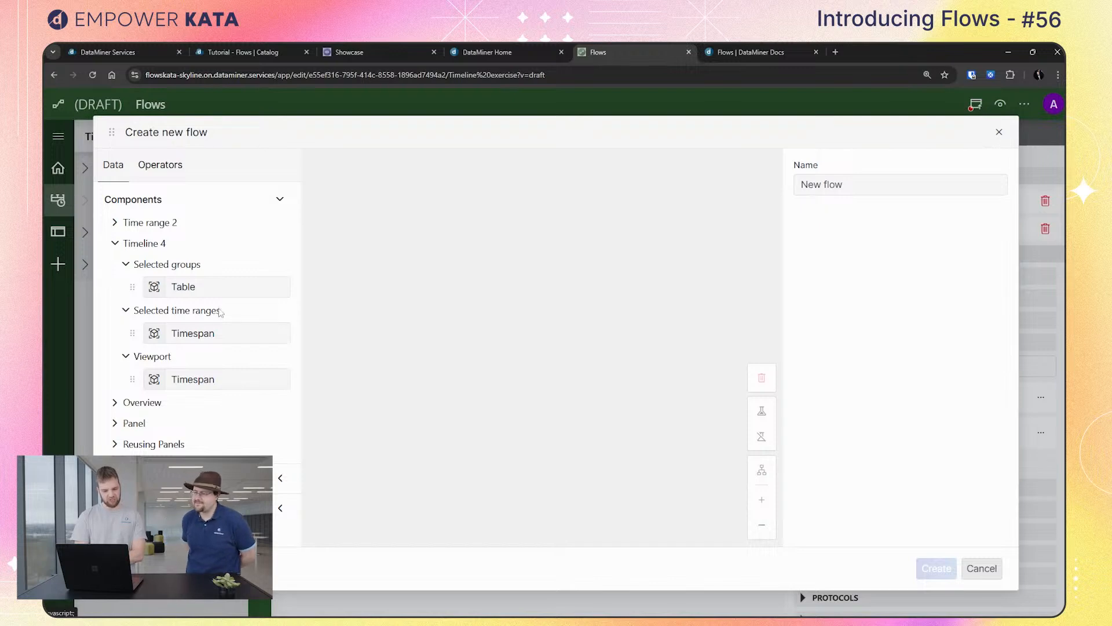
pyautogui.moveTo(175, 383); pyautogui.dragTo(516, 274)
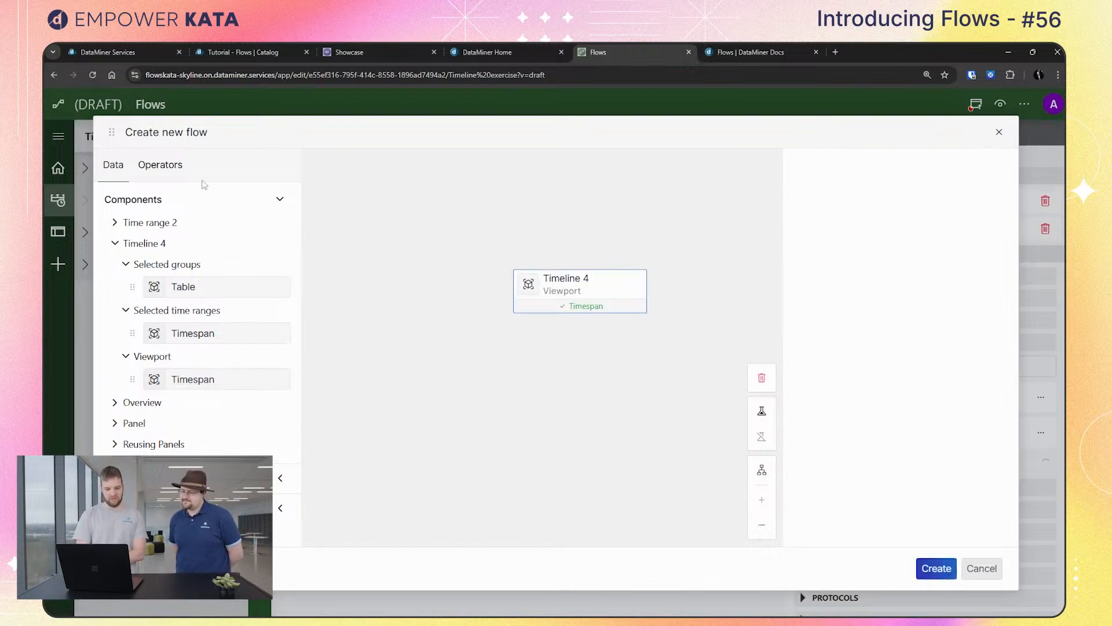
# Add a Debounce operator below the Timeline 4 viewport node and connect the viewport to it
pyautogui.click(179, 174)
pyautogui.moveTo(179, 230); pyautogui.dragTo(482, 384)
pyautogui.moveTo(580, 314); pyautogui.dragTo(555, 381)
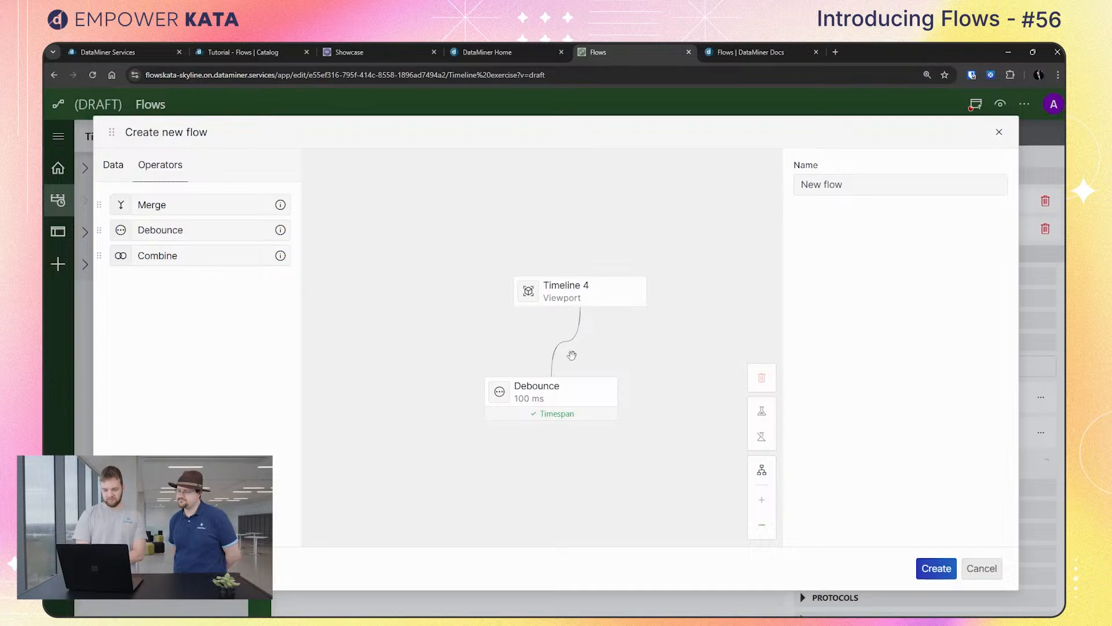
# Name the flow "debounced viewport" and set its Debounce duration to 5000 ms
pyautogui.click(911, 187)
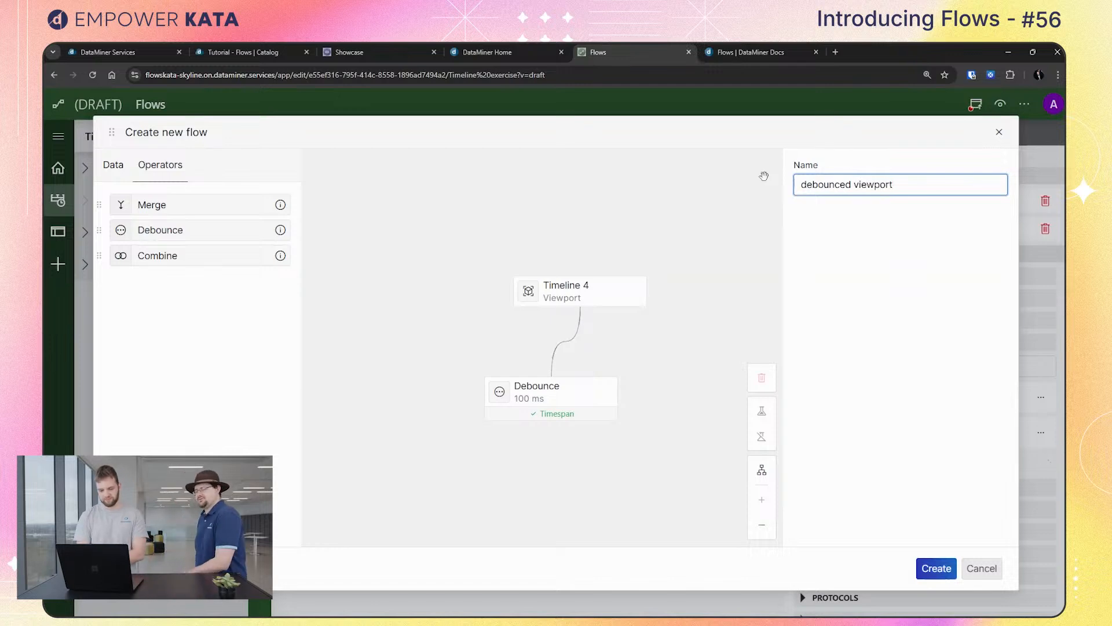
pyautogui.click(570, 389)
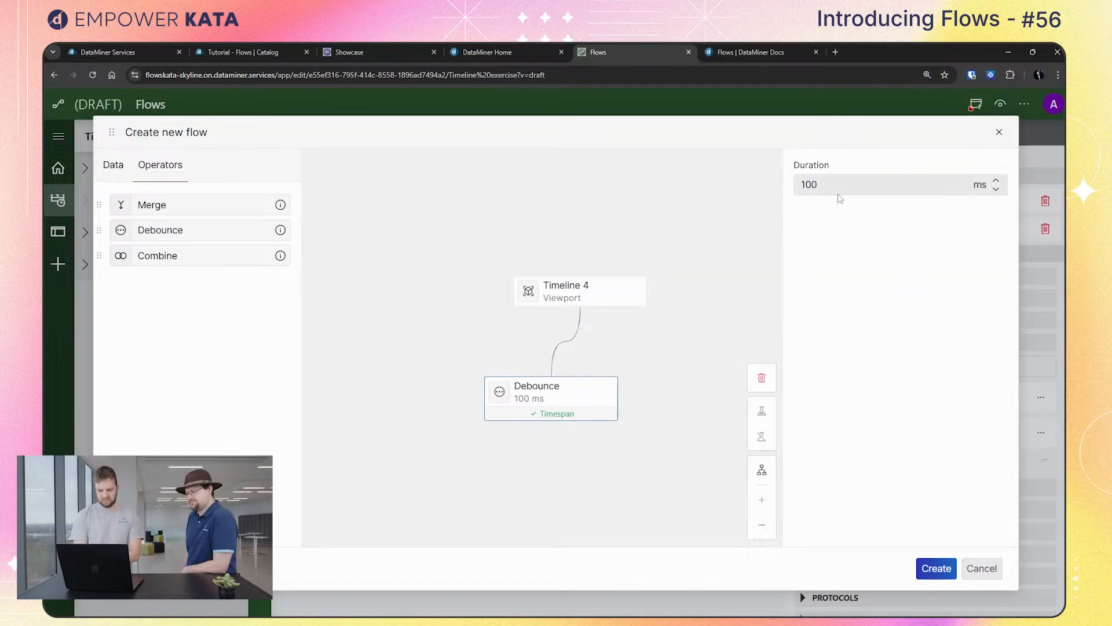
pyautogui.moveTo(841, 187); pyautogui.dragTo(775, 180)
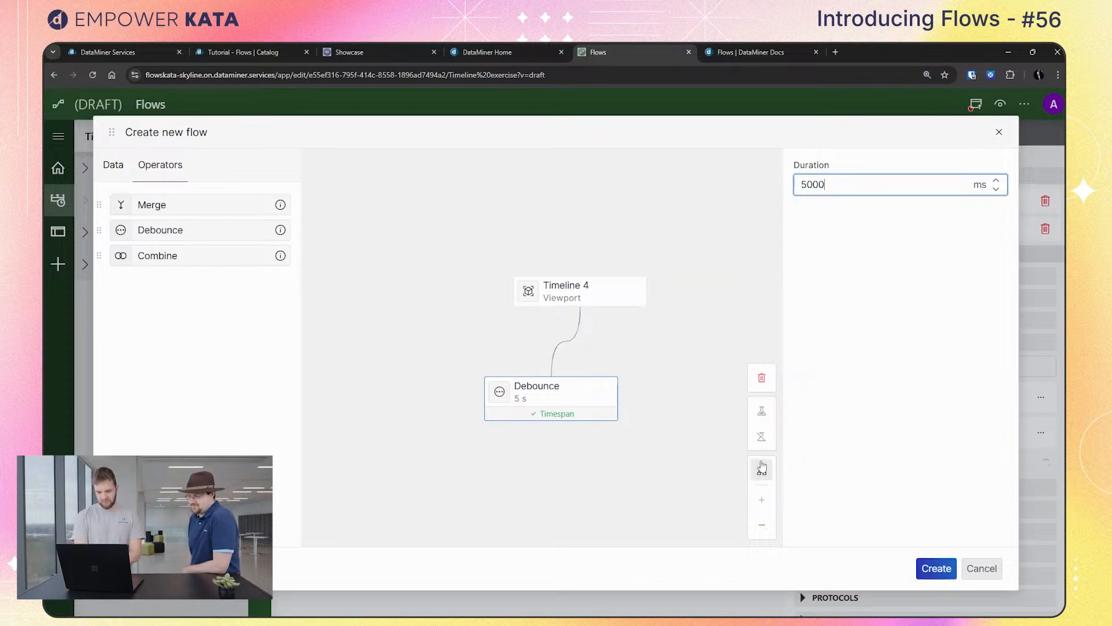
# Create the configured debounced viewport flow and open the Bookings filtered query for editing
pyautogui.click(578, 299)
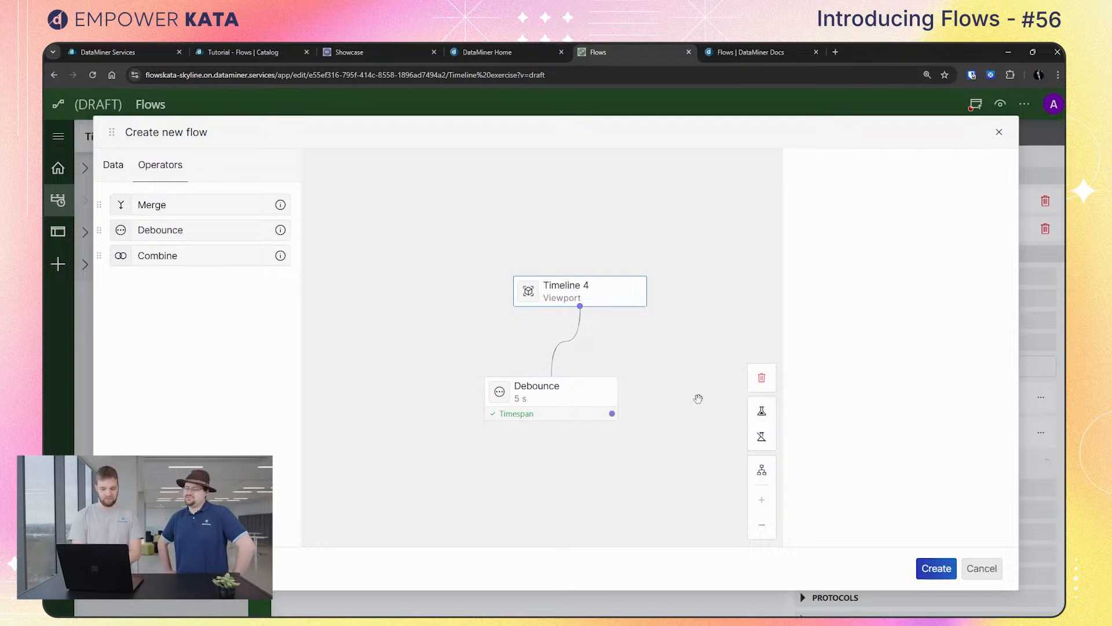
pyautogui.click(929, 565)
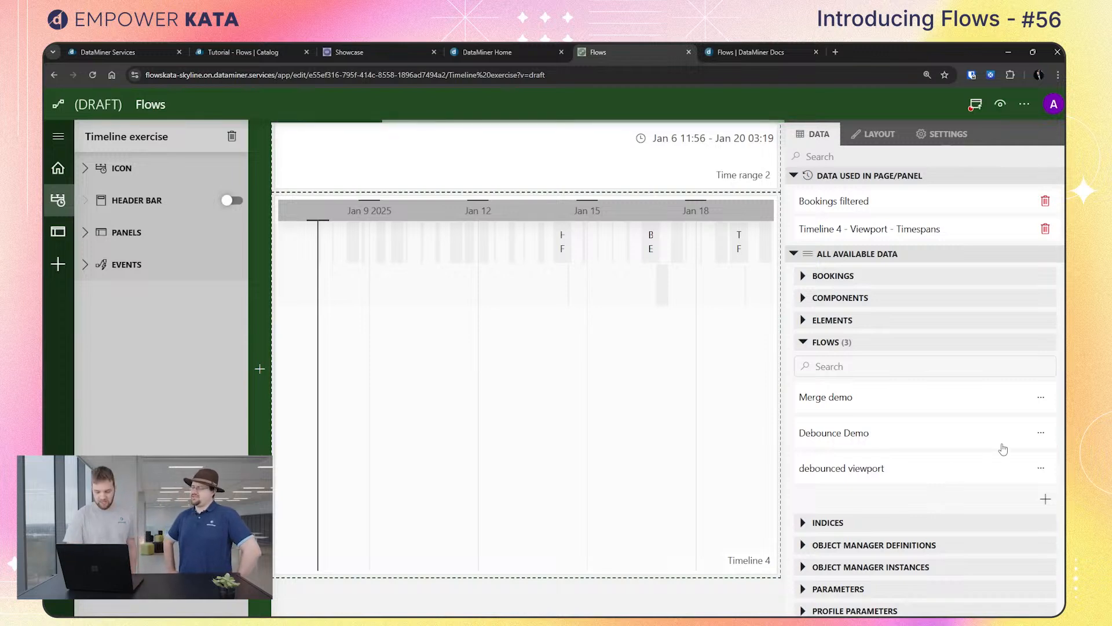
pyautogui.scroll(-2, 956, 479)
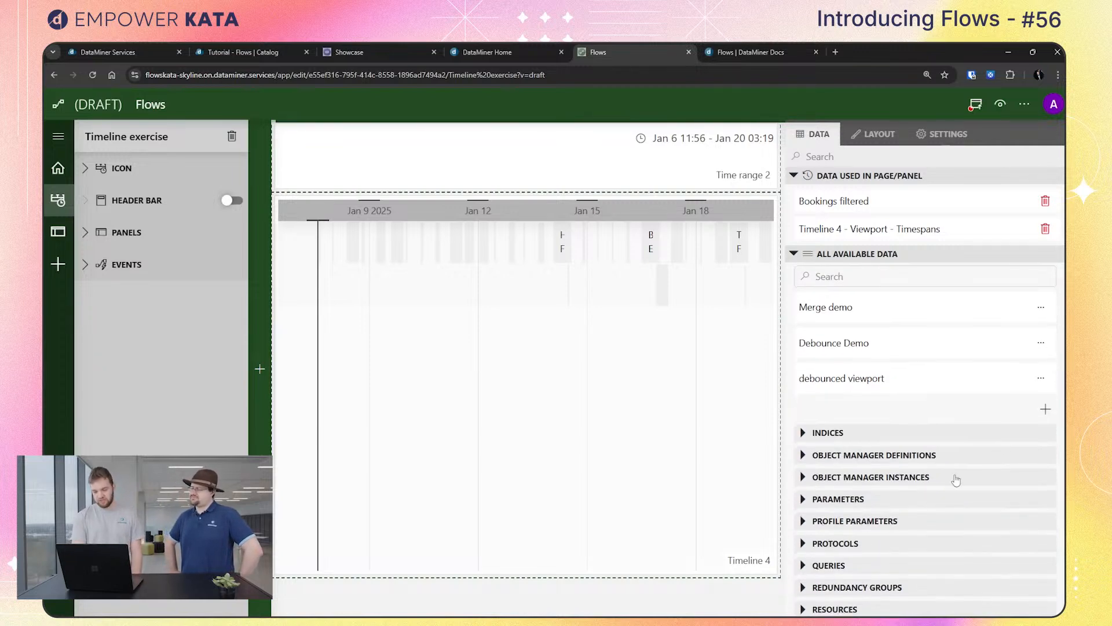
pyautogui.click(829, 565)
pyautogui.scroll(-3, 927, 522)
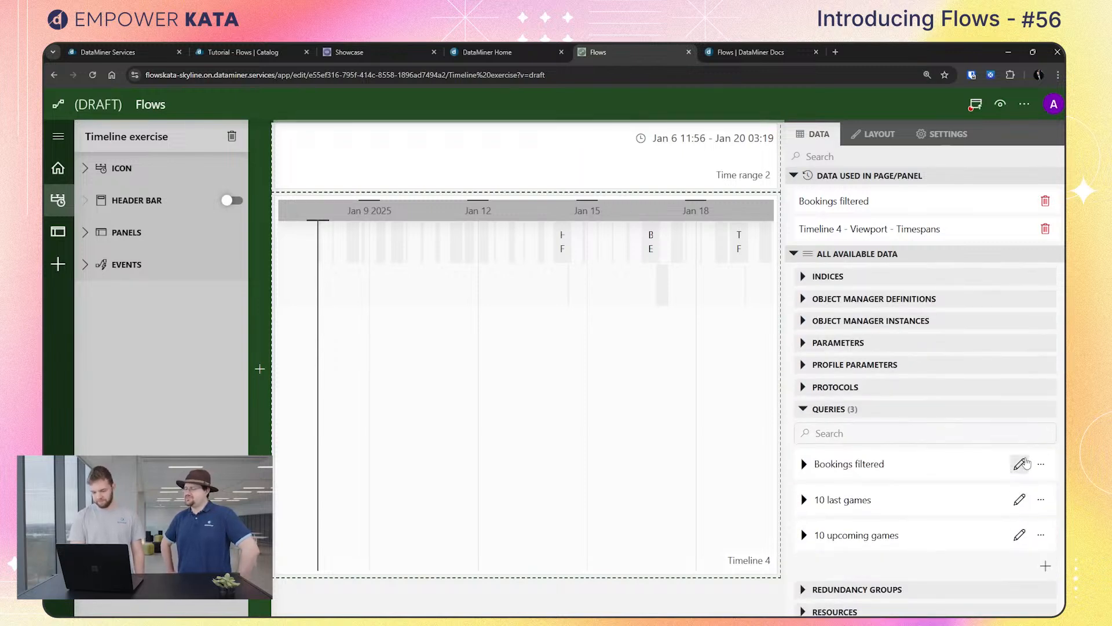
pyautogui.click(1019, 464)
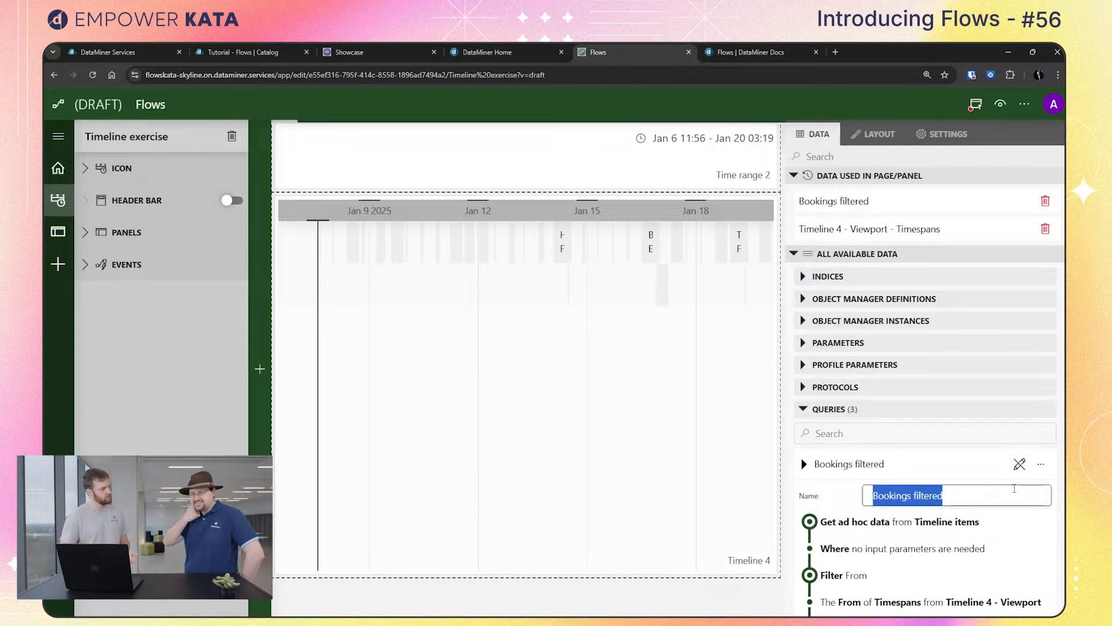
# Link the From filter value of the Bookings filtered query to the From property of the debounced viewport flow
pyautogui.scroll(-3, 1014, 488)
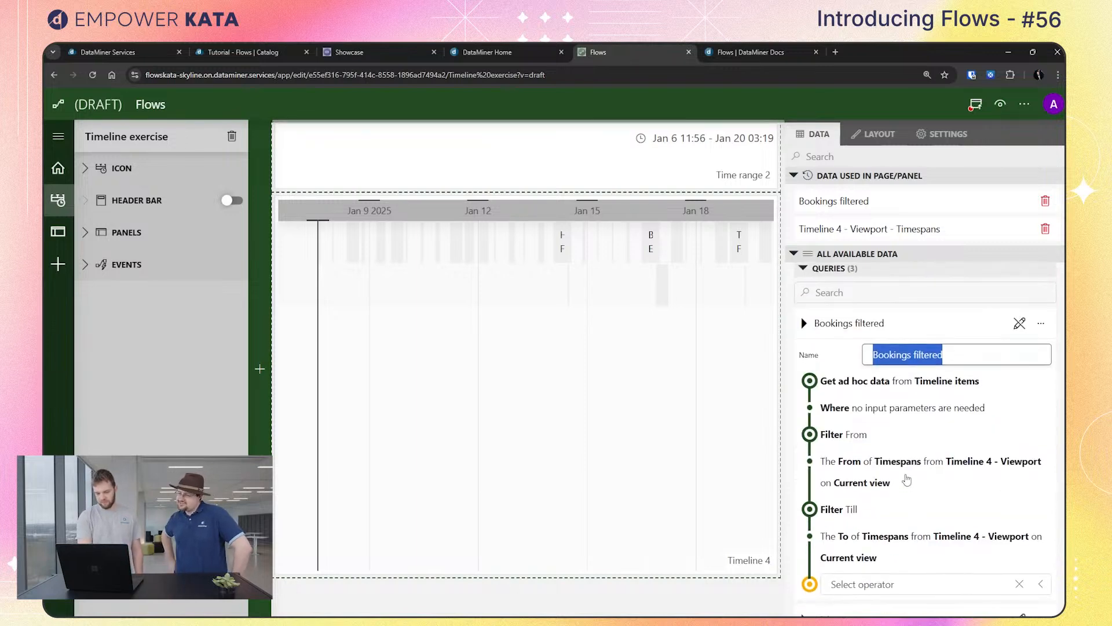
pyautogui.click(906, 479)
pyautogui.scroll(-2, 909, 478)
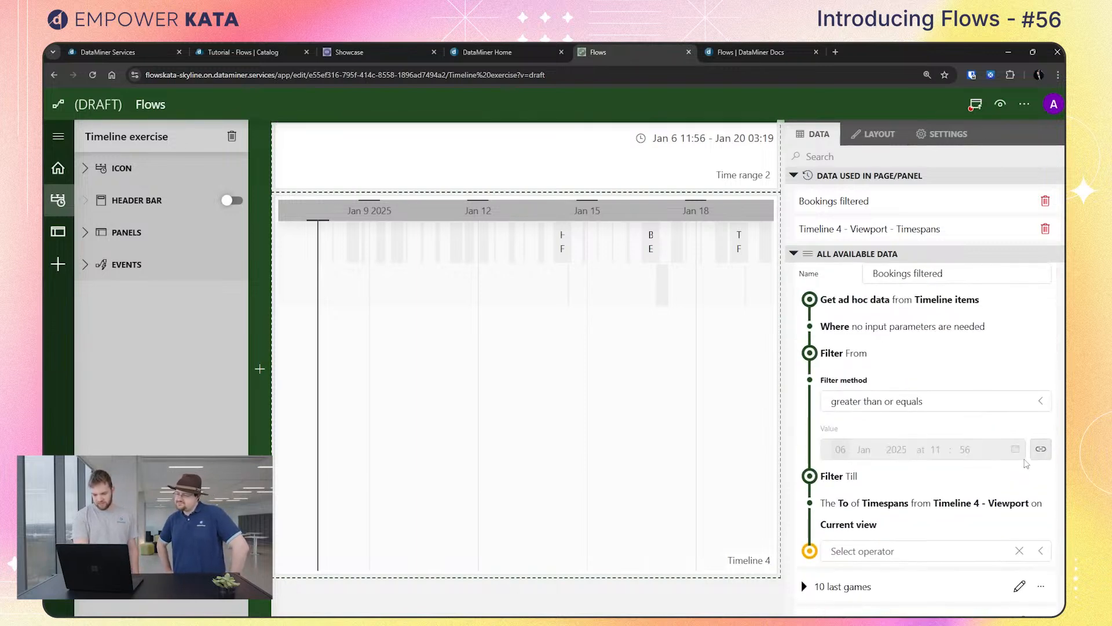
pyautogui.click(1041, 449)
pyautogui.click(950, 227)
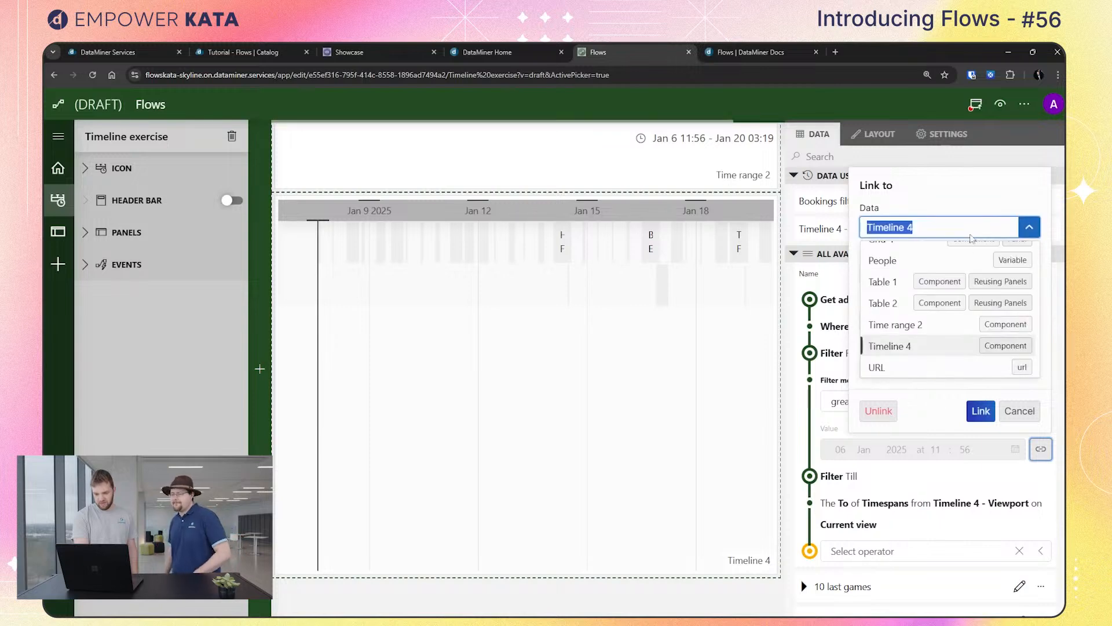
pyautogui.scroll(2, 947, 322)
pyautogui.scroll(-1, 947, 322)
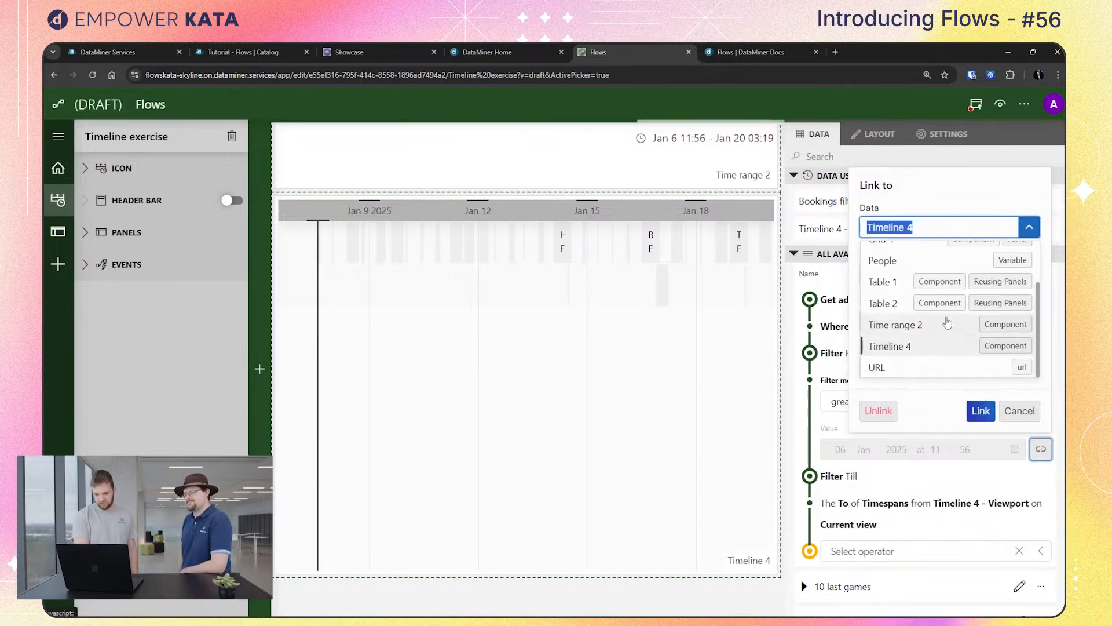
pyautogui.scroll(2, 947, 322)
pyautogui.click(947, 253)
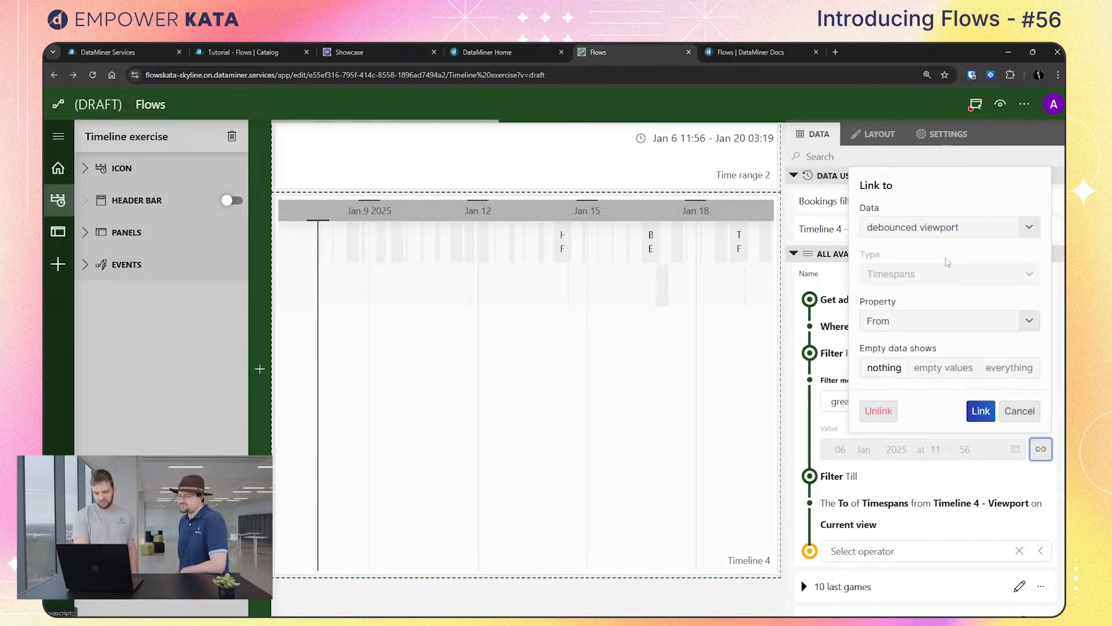
pyautogui.click(981, 410)
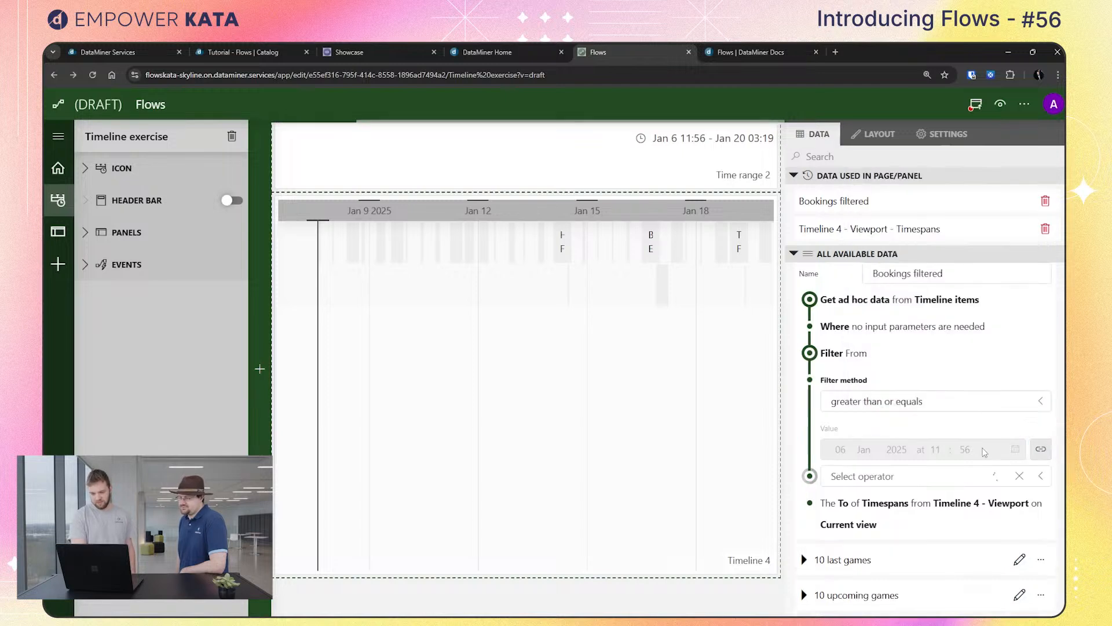
# Link the Till filter value of the Bookings filtered query to the To property of the debounced viewport flow
pyautogui.click(980, 502)
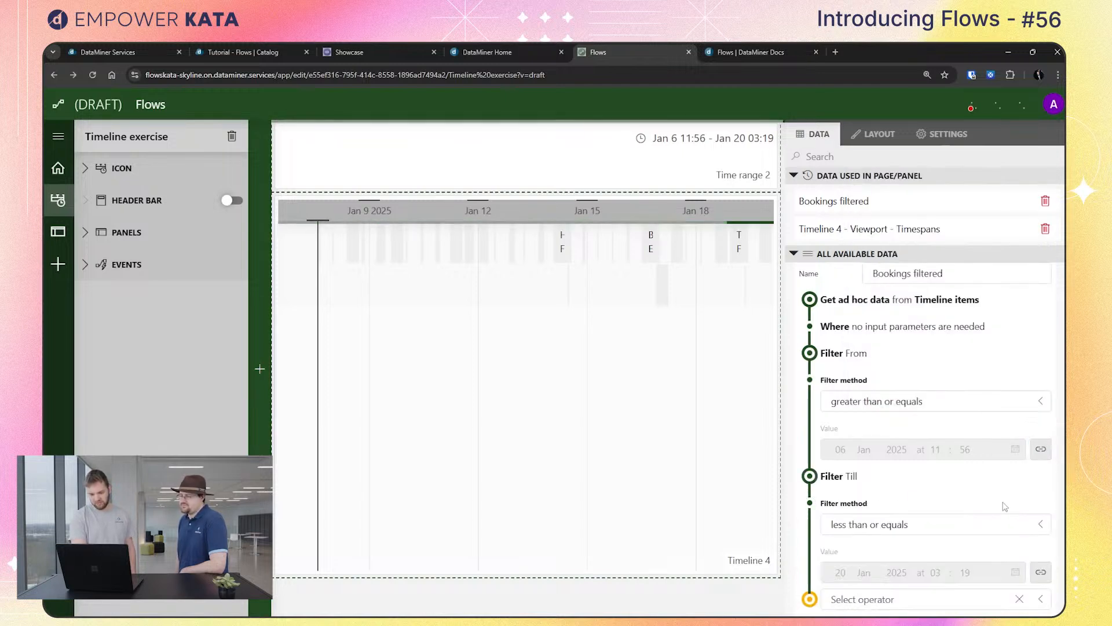
pyautogui.click(1041, 572)
pyautogui.click(1011, 350)
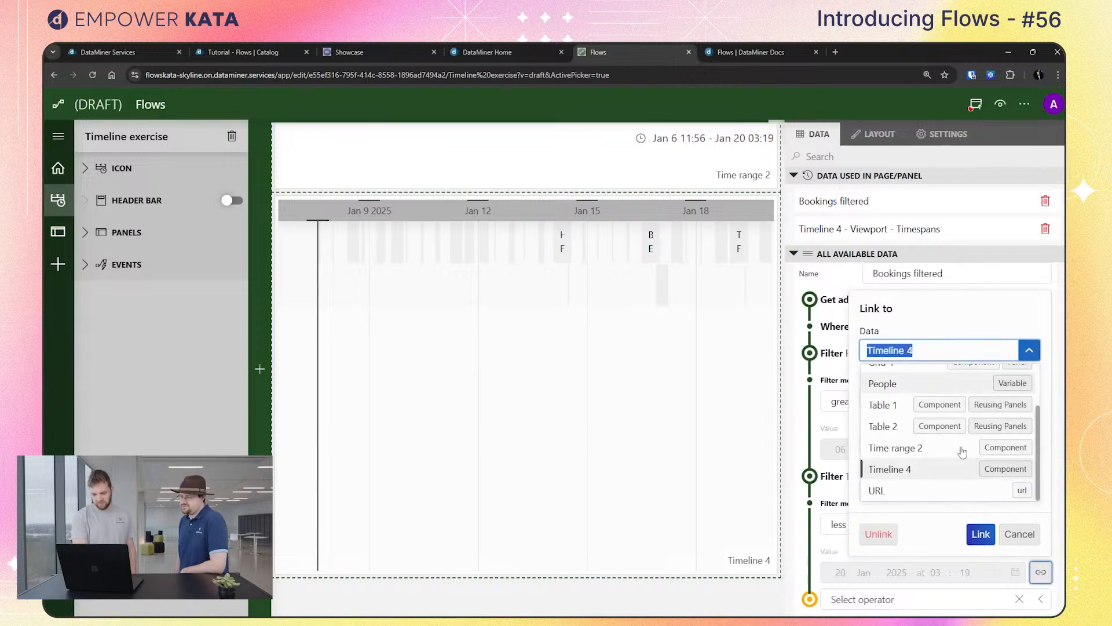
pyautogui.scroll(2, 962, 452)
pyautogui.click(960, 375)
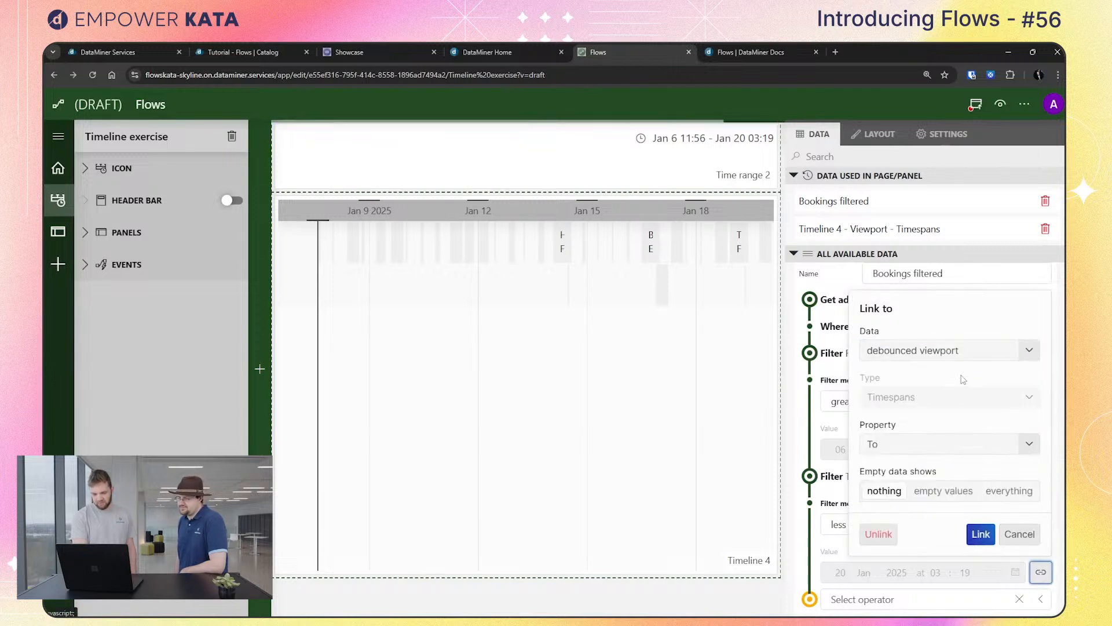
pyautogui.click(981, 533)
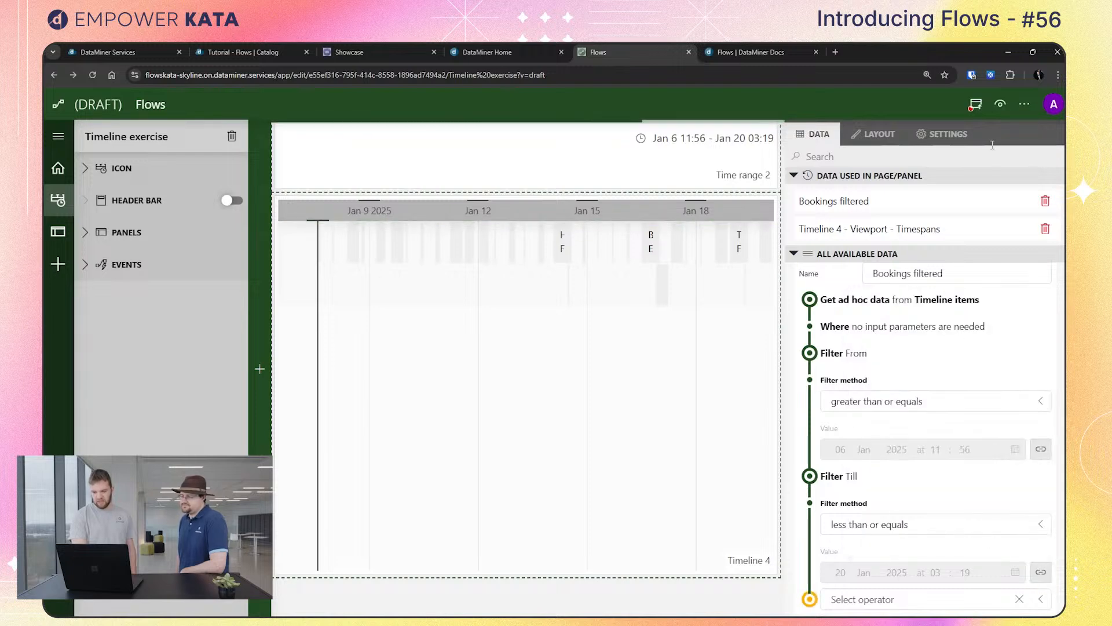
# Preview the Timeline exercise page with the browser's network log open and zoom the timeline to check the debounced query requests
pyautogui.click(1000, 105)
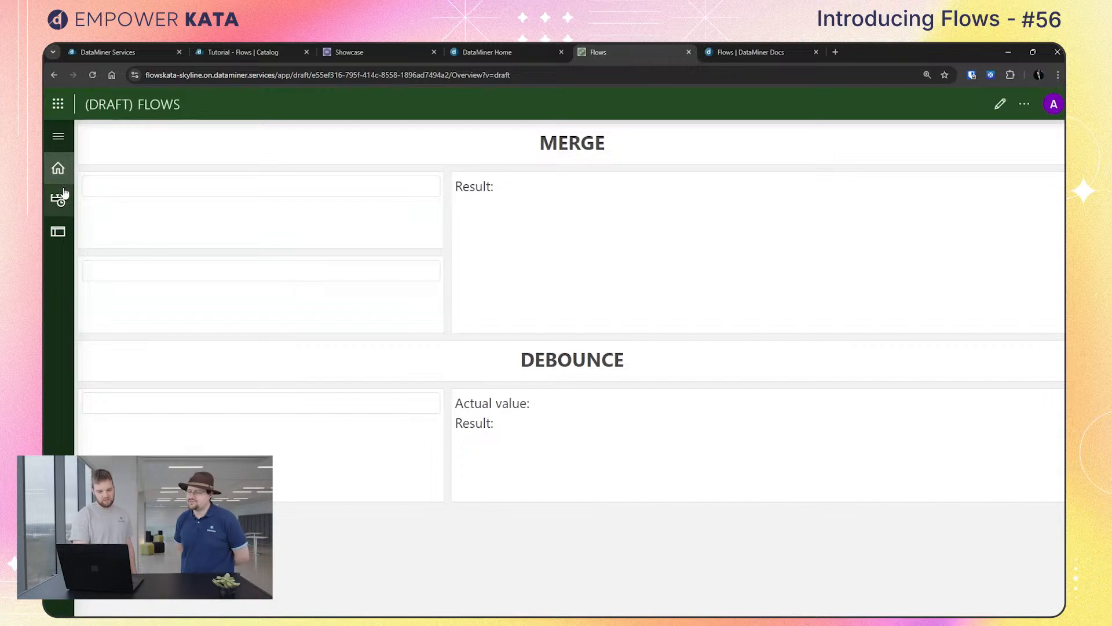
pyautogui.click(64, 192)
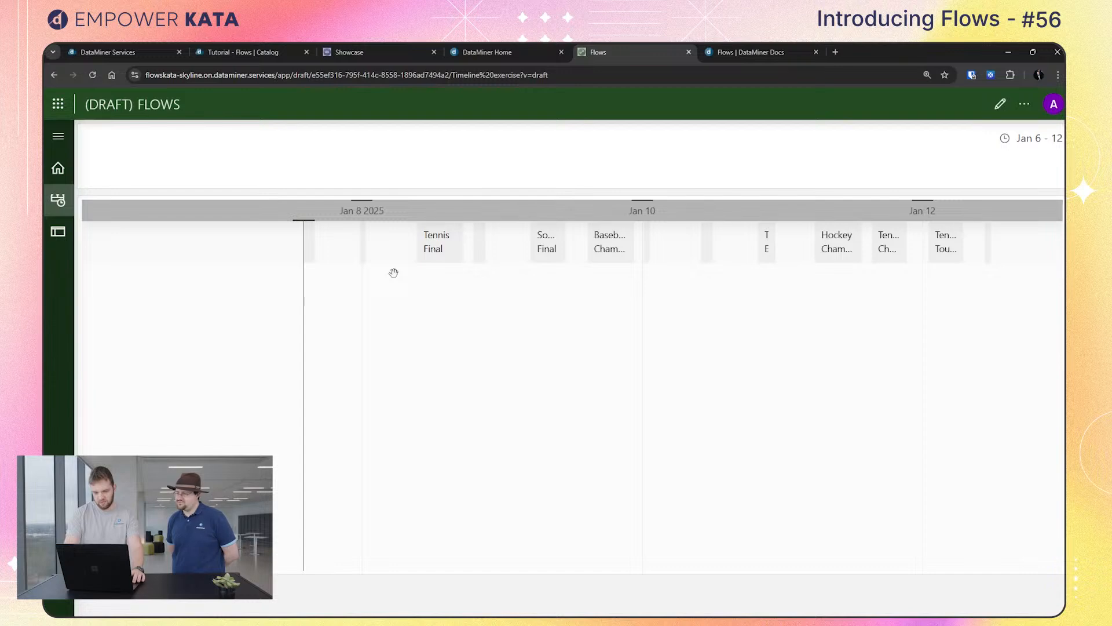
pyautogui.press('F12')
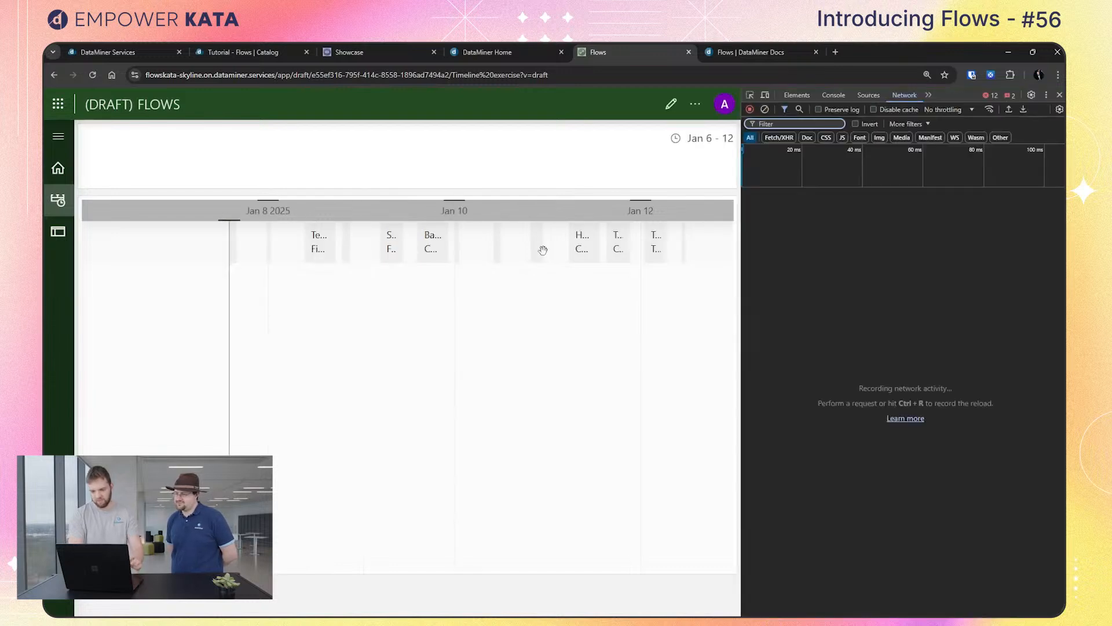
pyautogui.scroll(-8, 524, 341)
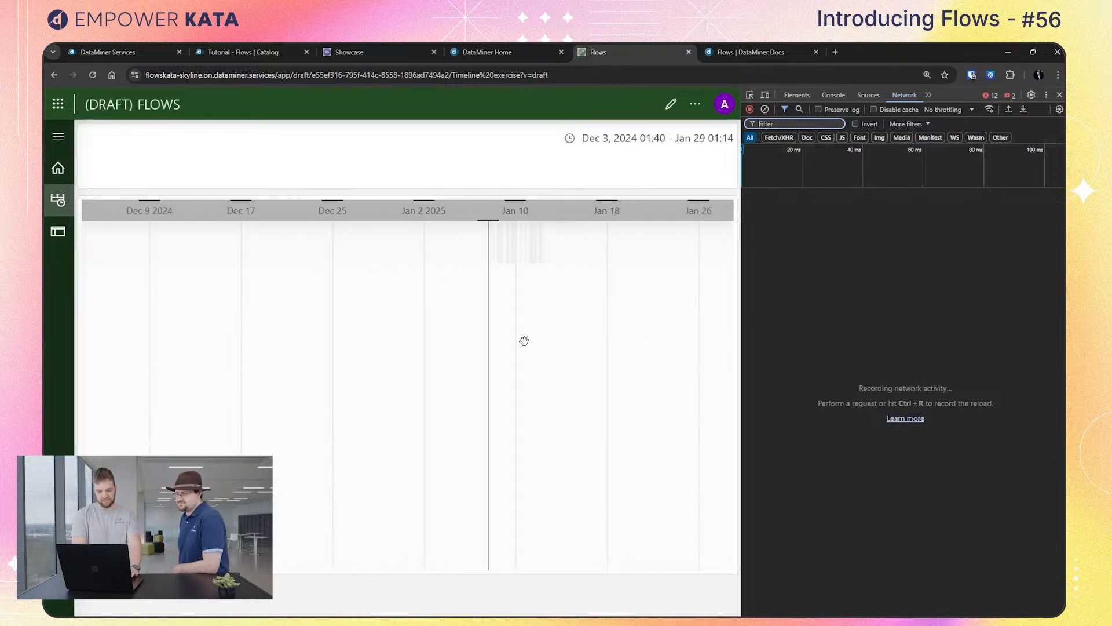
pyautogui.scroll(-1, 524, 341)
pyautogui.scroll(2, 524, 341)
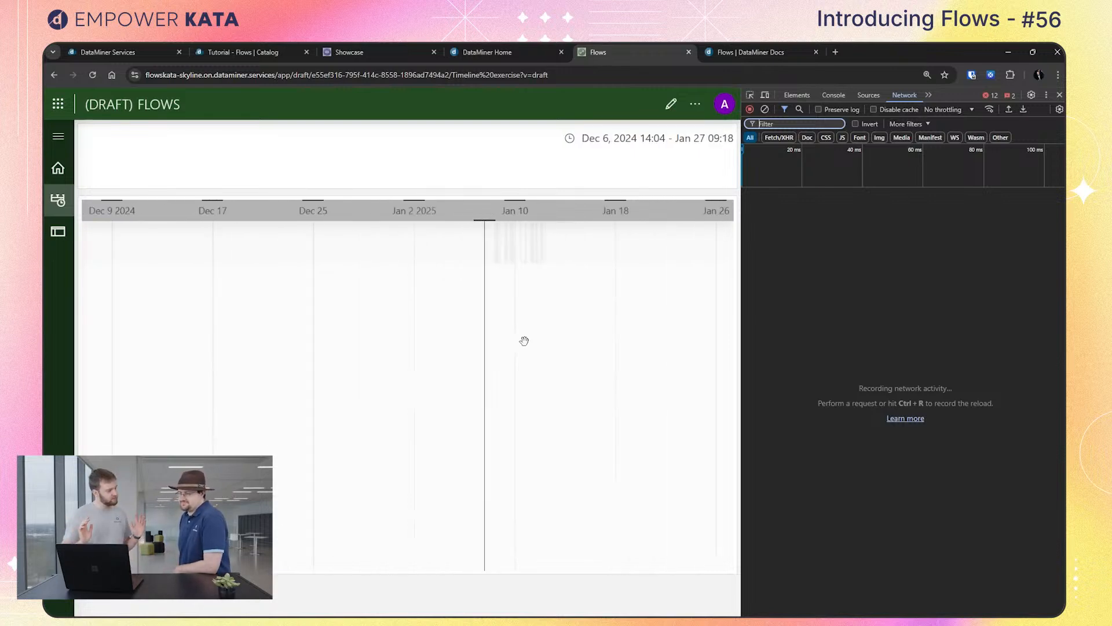
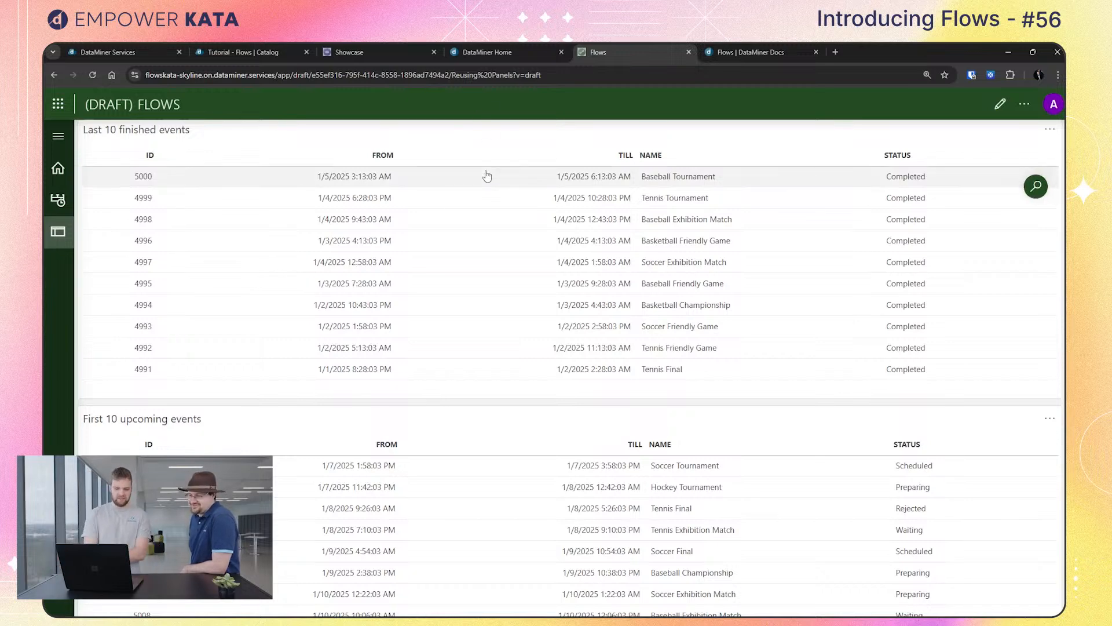
# Check the Booking info panel for the Baseball Tournament in the finished events and the Tennis Final in the upcoming events
pyautogui.click(685, 183)
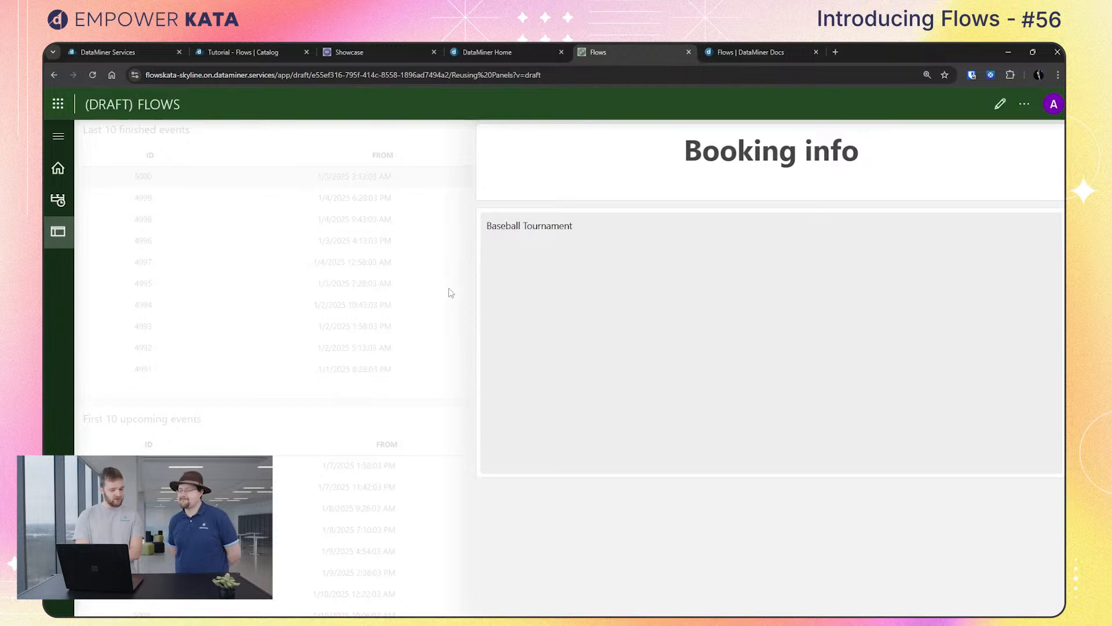
pyautogui.click(417, 324)
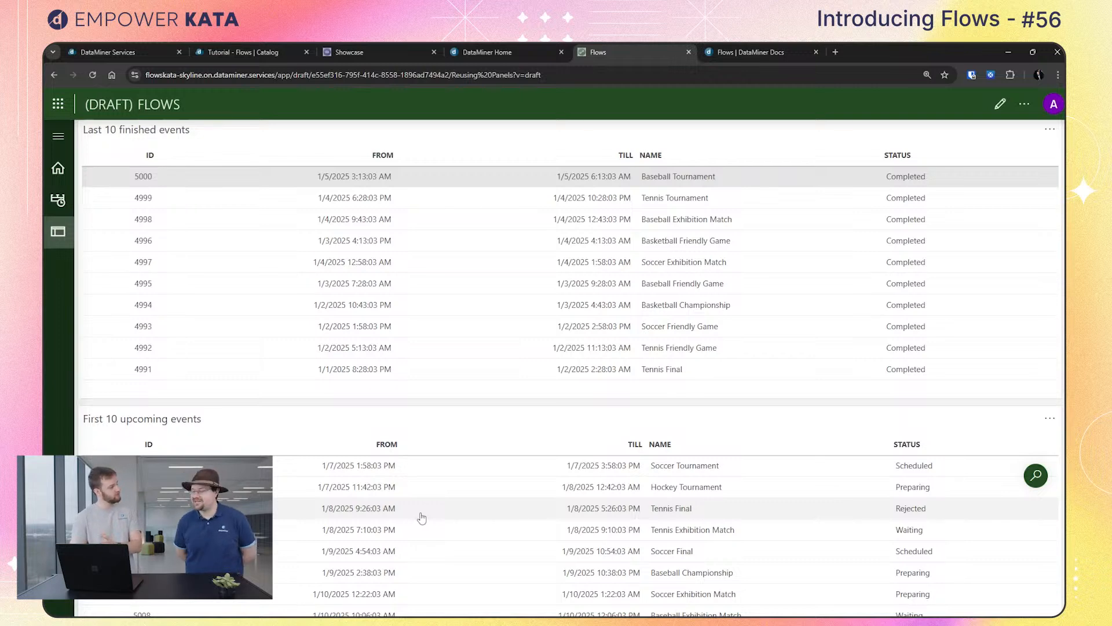
pyautogui.click(452, 513)
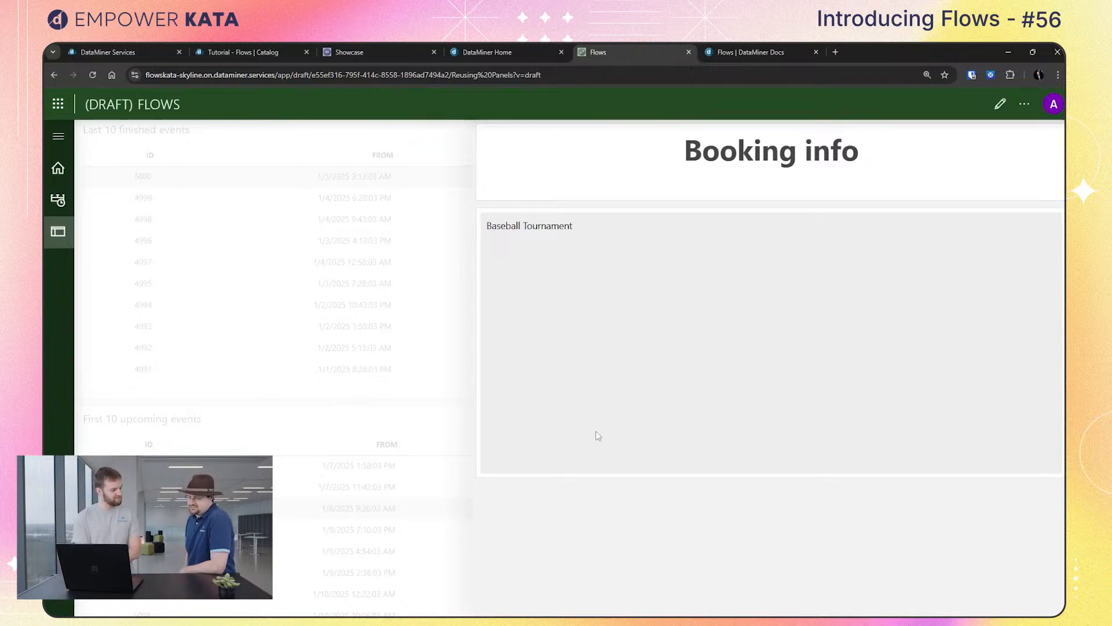
# Return to editing the app, open the Reusing Panels page and expand its available flows
pyautogui.click(999, 104)
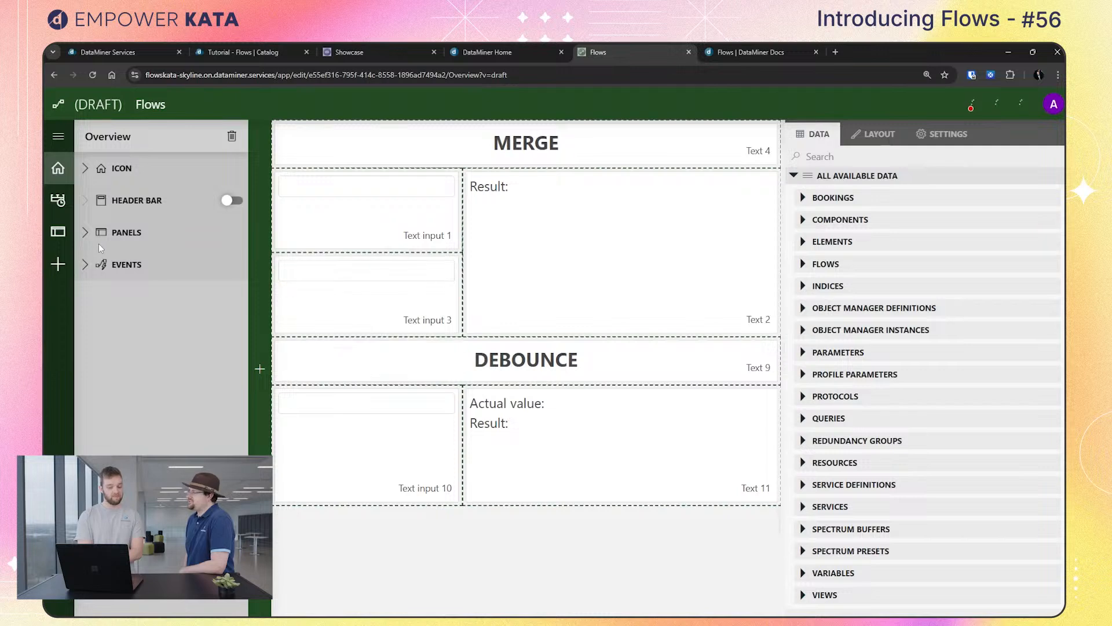
pyautogui.click(68, 232)
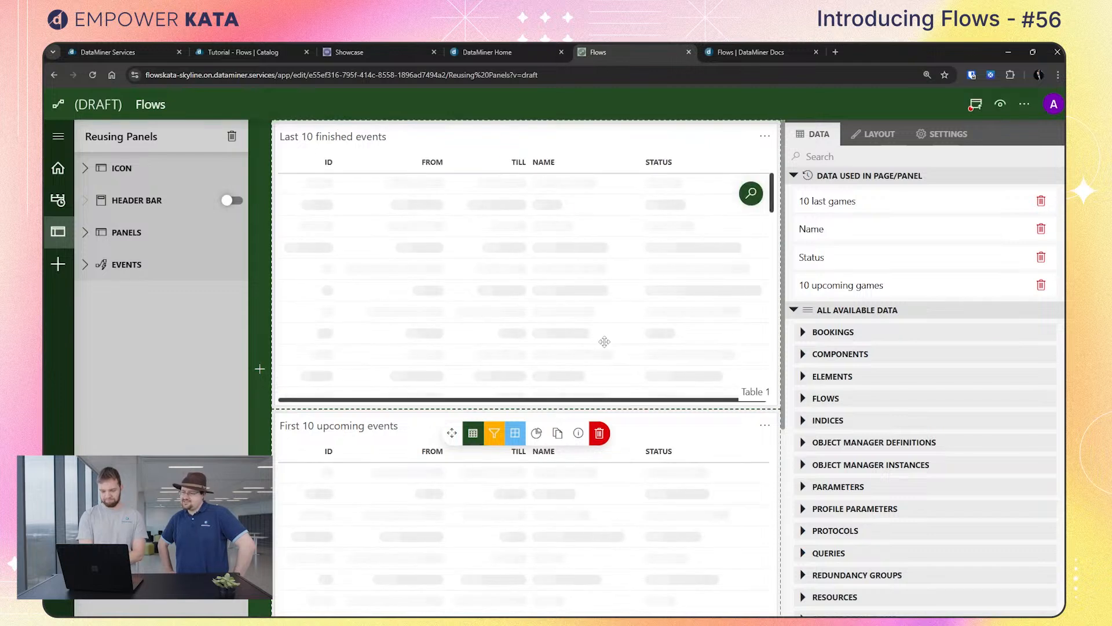
pyautogui.click(821, 404)
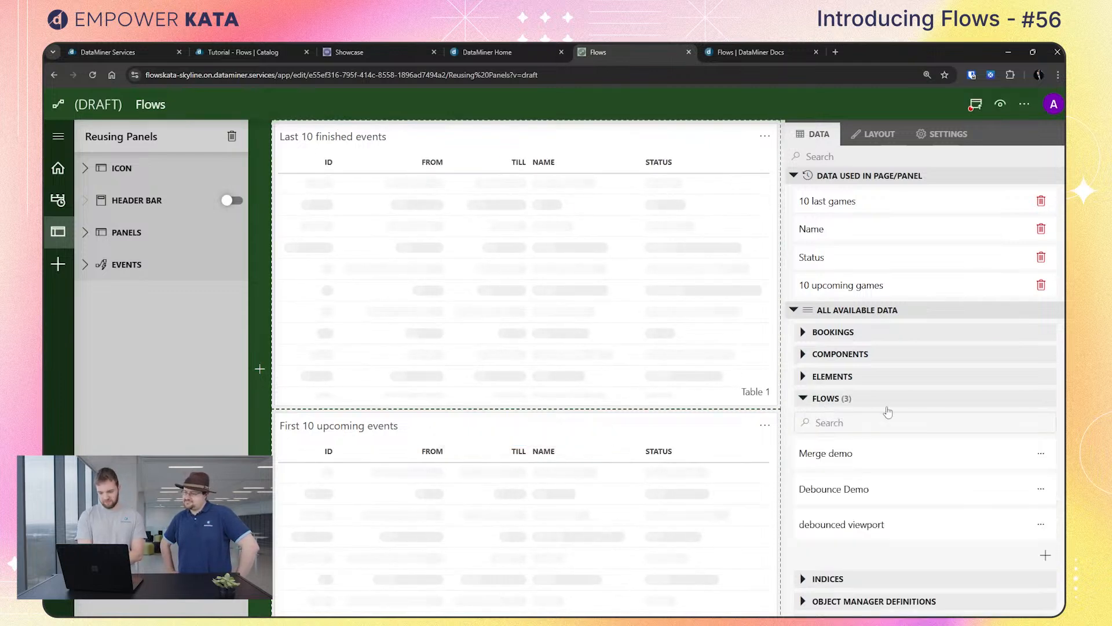
pyautogui.scroll(-1, 886, 414)
pyautogui.click(1045, 515)
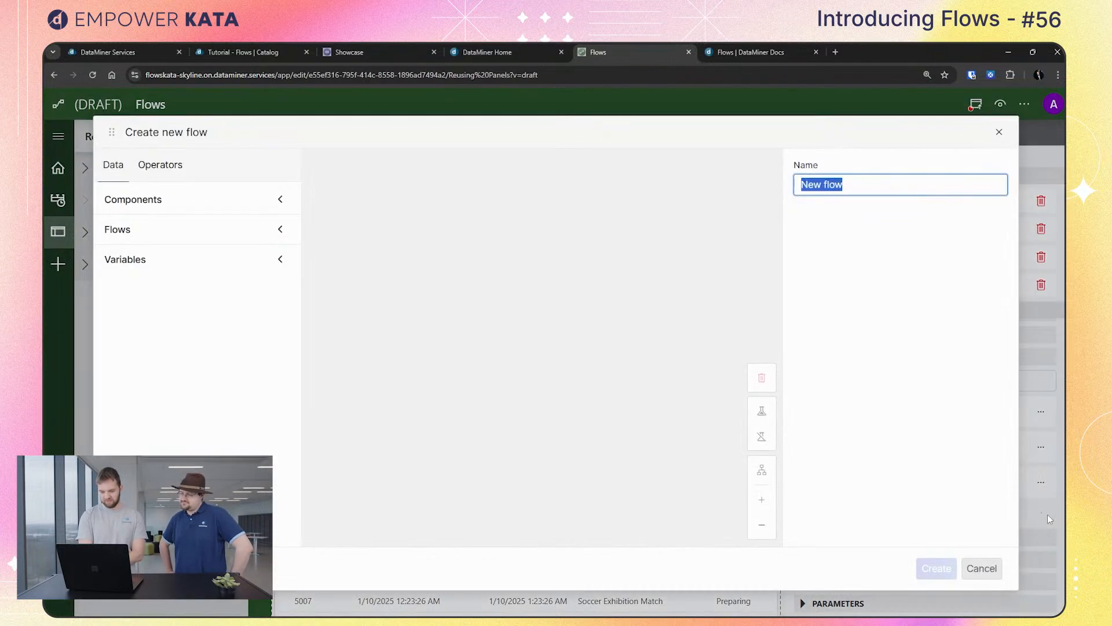
pyautogui.write('combi')
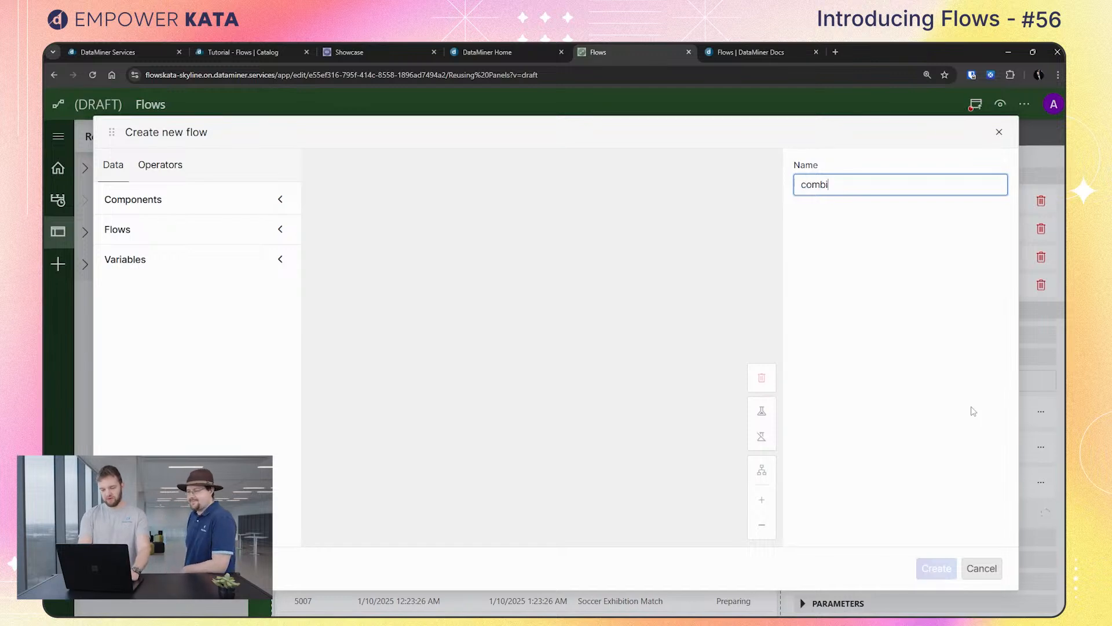
pyautogui.write('ned tables')
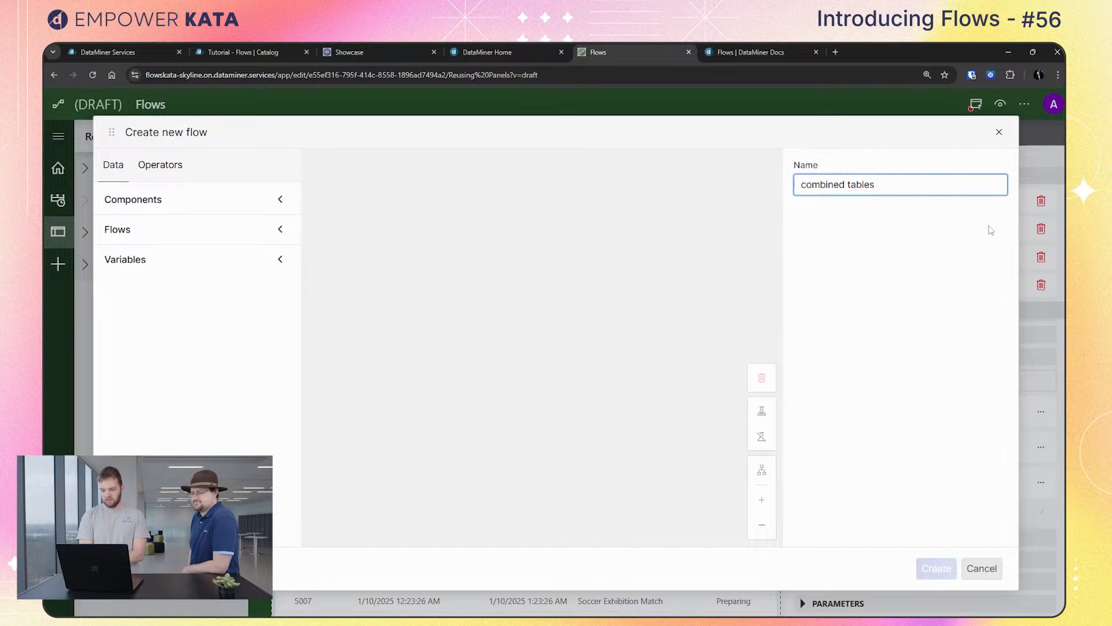
pyautogui.click(981, 568)
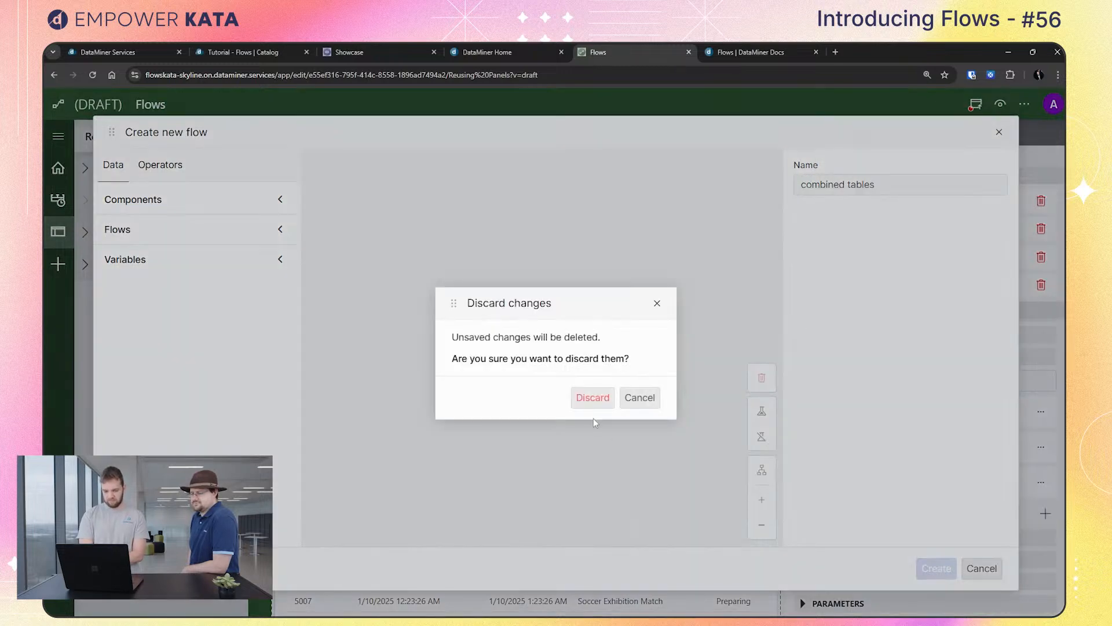
pyautogui.click(592, 398)
# Select a row in both the upcoming and finished events tables, and start a new flow named "merged tables"
pyautogui.click(508, 464)
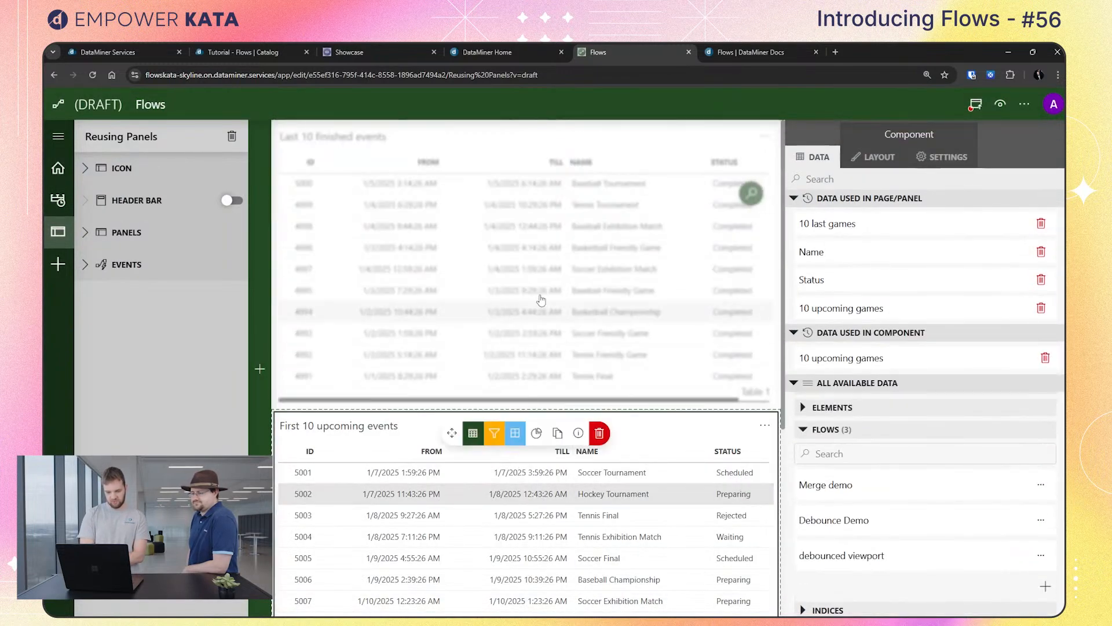
pyautogui.click(540, 300)
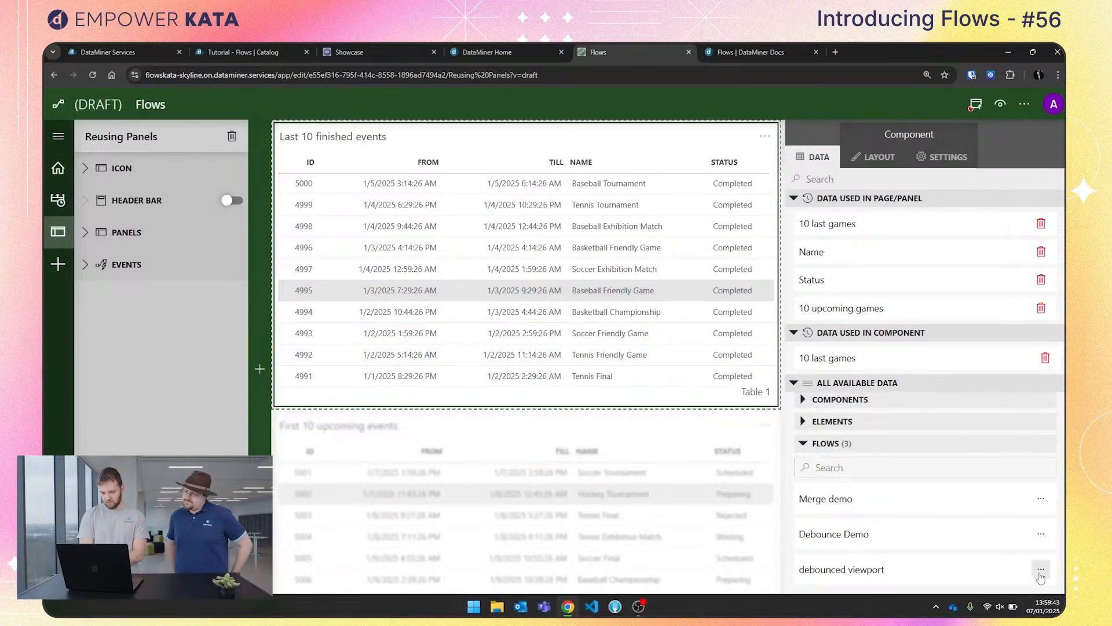
pyautogui.click(1049, 606)
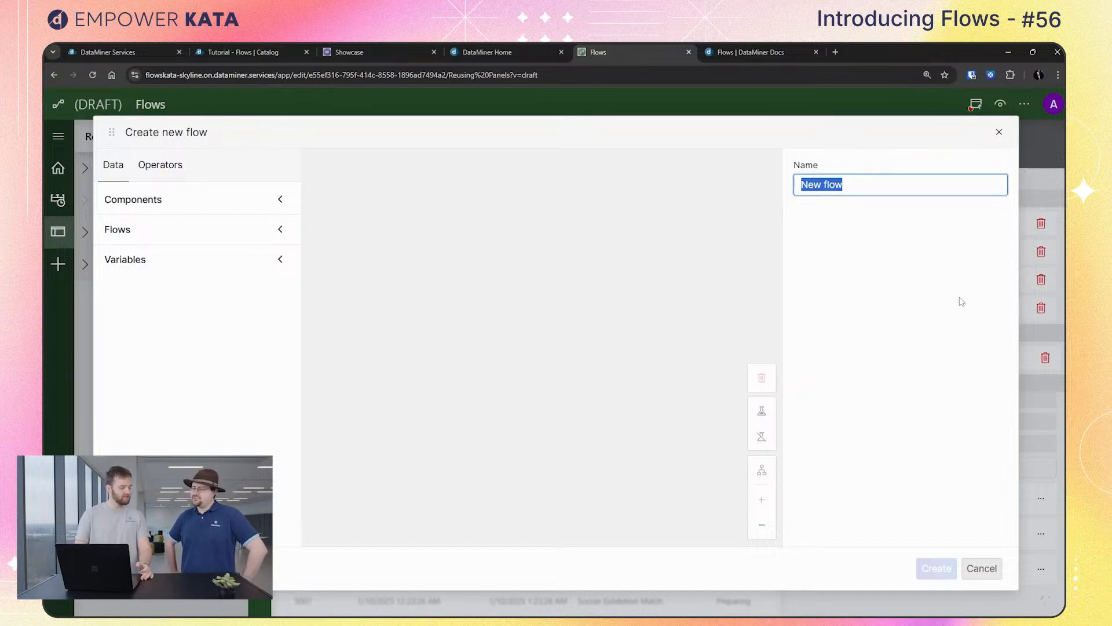
pyautogui.write('merged tables')
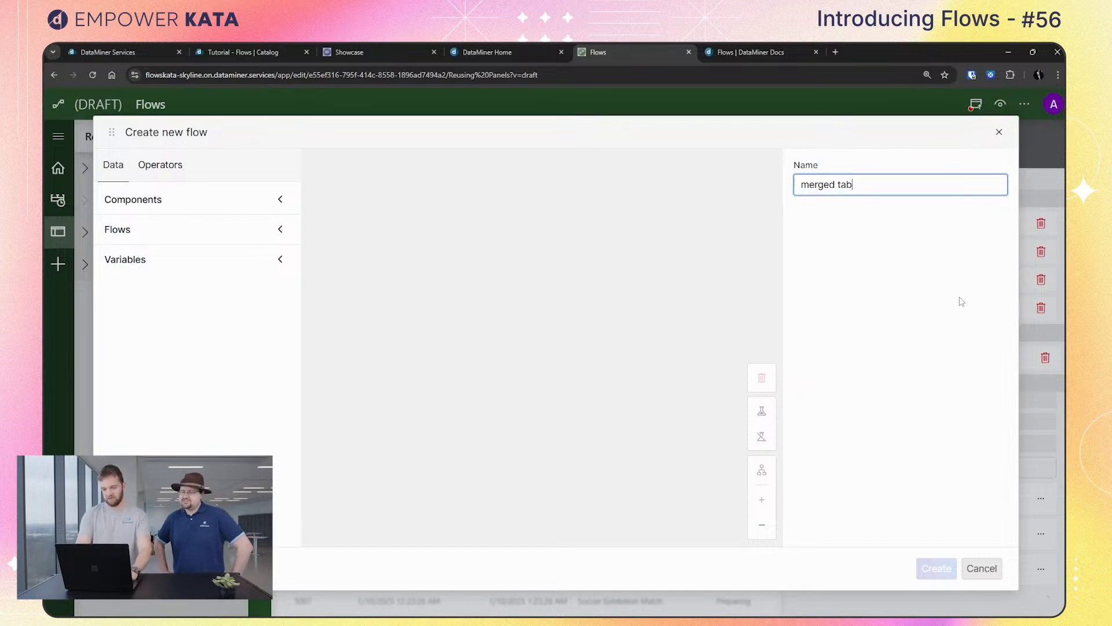
# Add the selected rows Table data of Table 2 and Table 1 as sources in the new flow
pyautogui.click(277, 201)
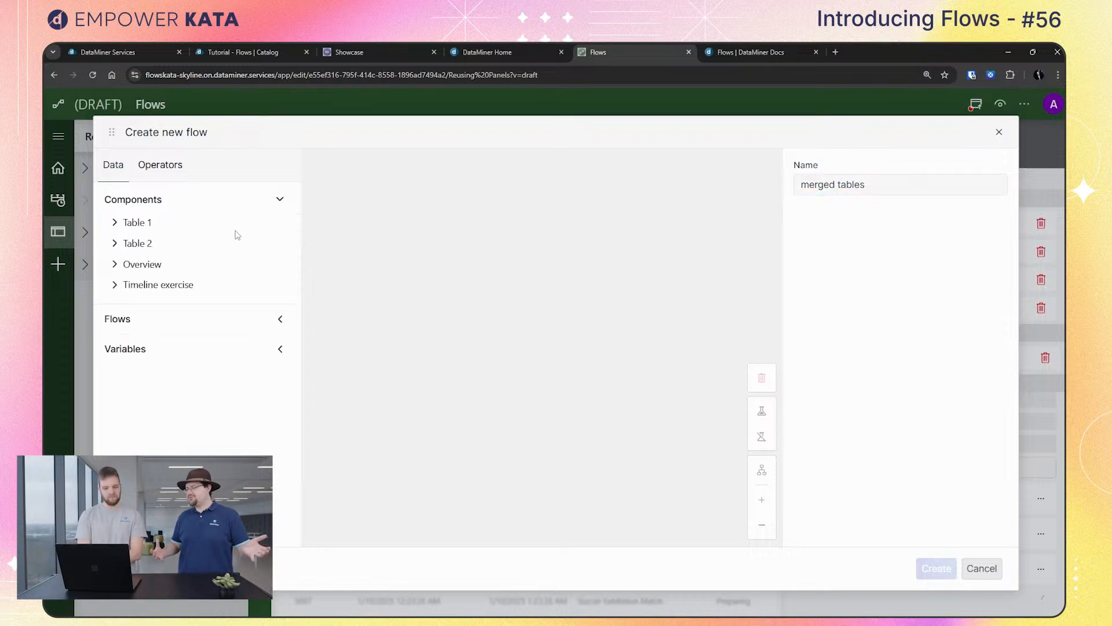
pyautogui.click(138, 243)
pyautogui.click(168, 264)
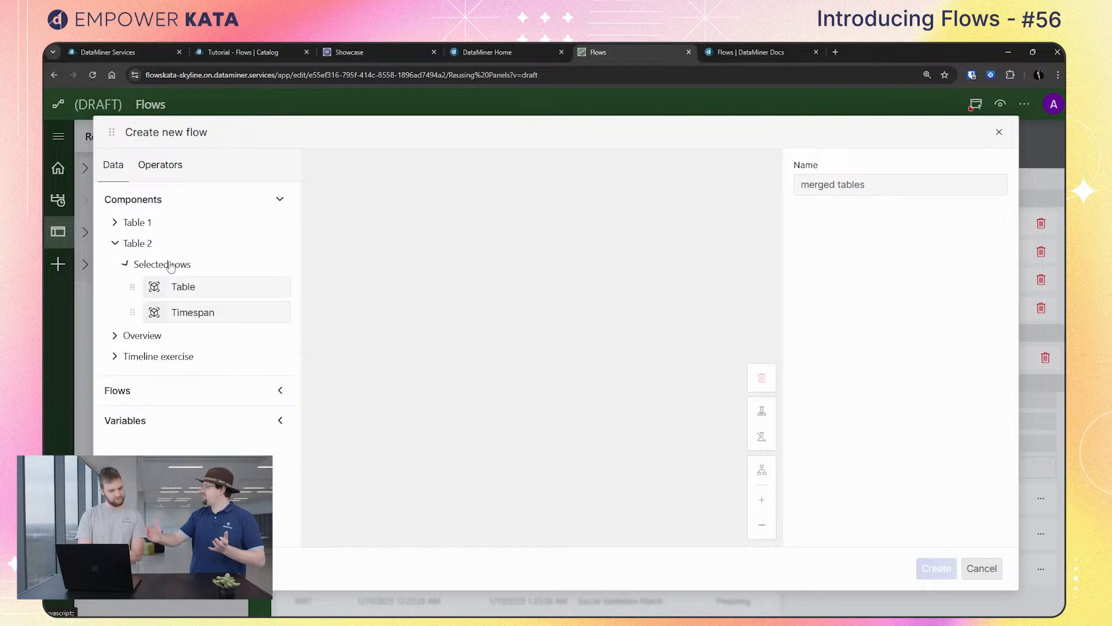
pyautogui.moveTo(185, 282); pyautogui.dragTo(538, 269)
pyautogui.click(129, 224)
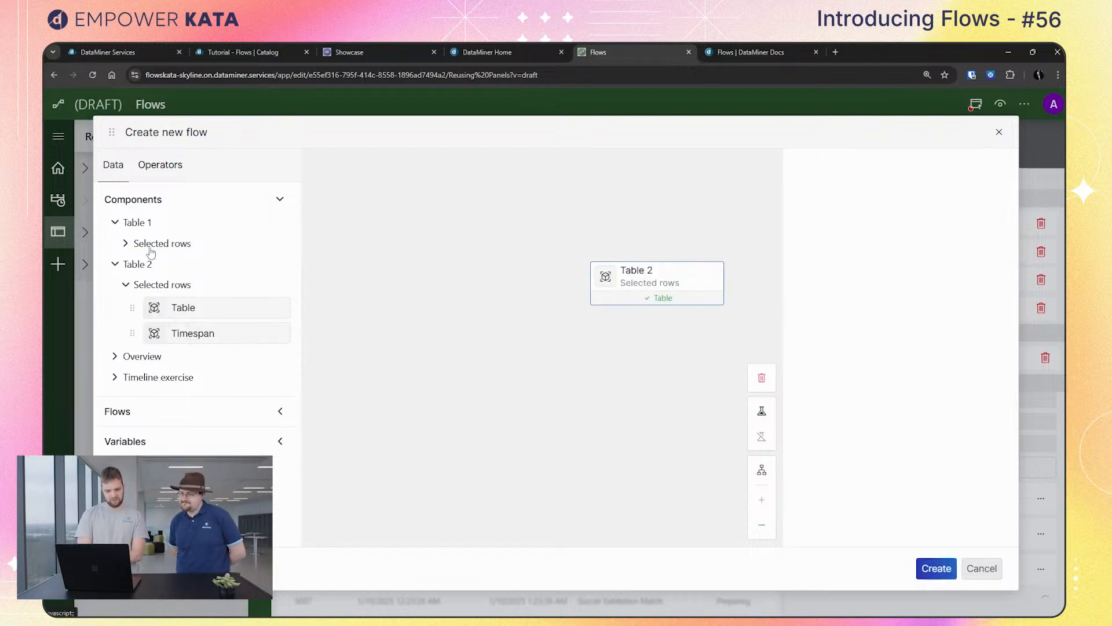
pyautogui.click(150, 246)
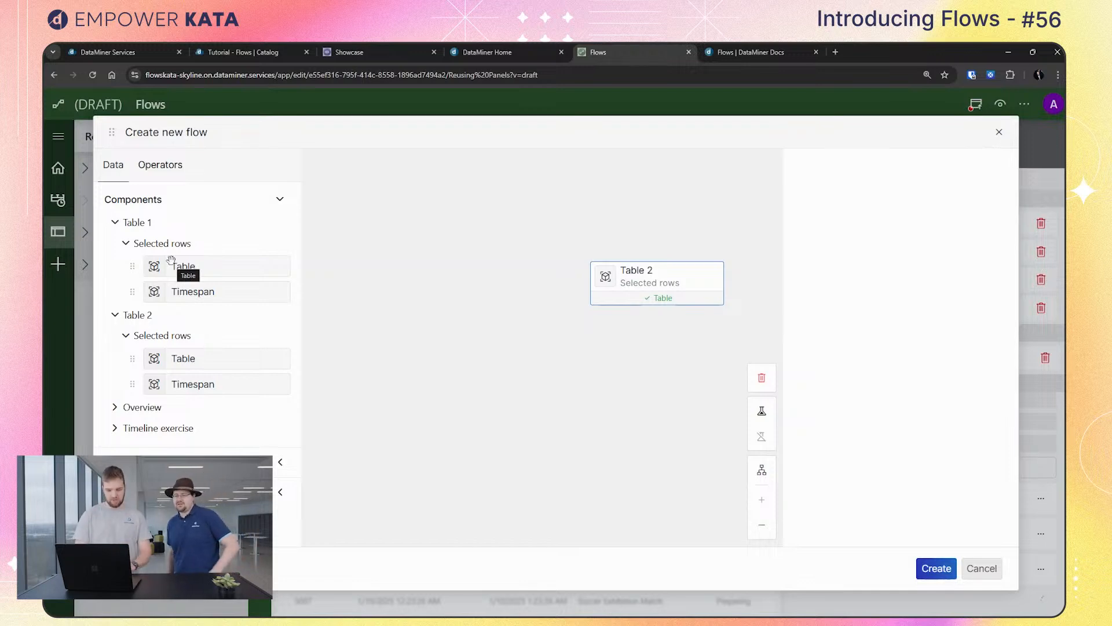
pyautogui.moveTo(171, 259); pyautogui.dragTo(409, 290)
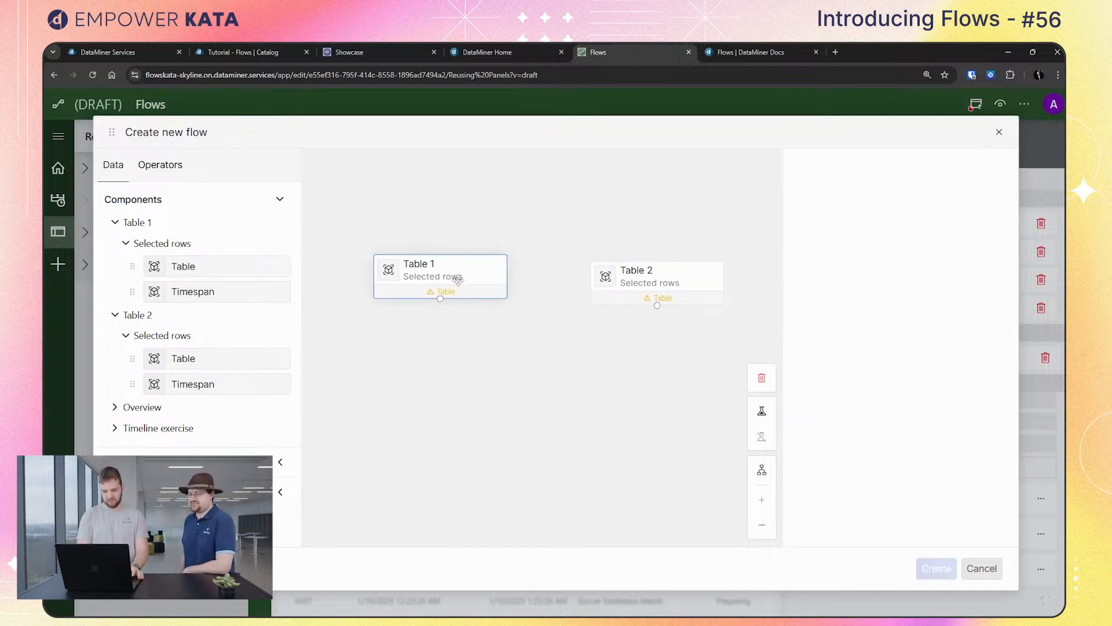
# Add a Merge operator, connect Table 1 and Table 2 to it, and create the flow
pyautogui.click(175, 164)
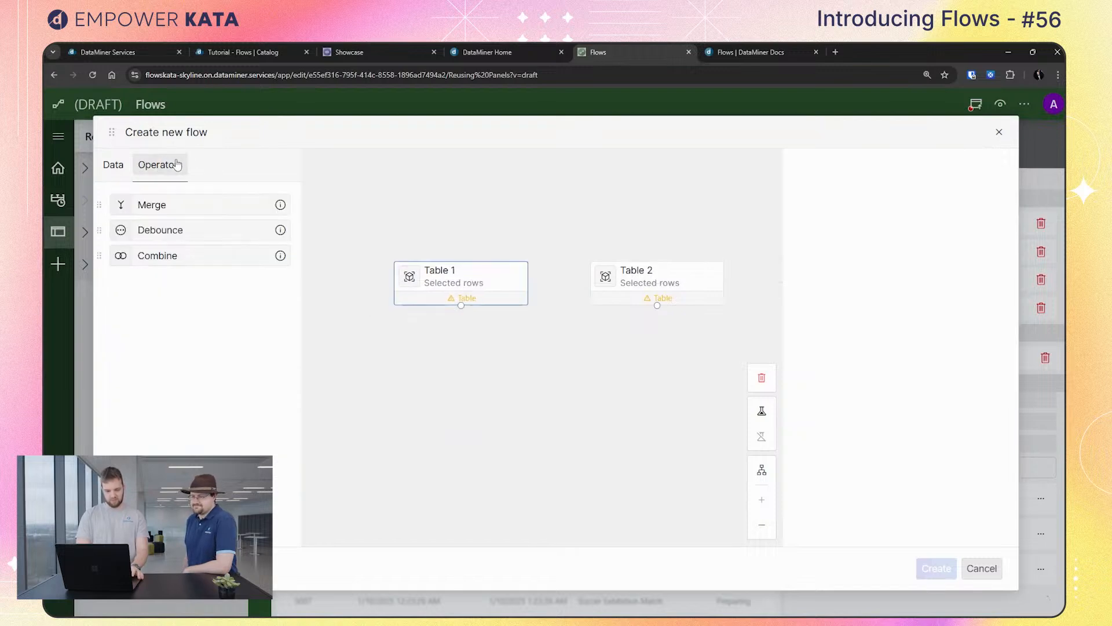
pyautogui.moveTo(173, 206); pyautogui.dragTo(485, 376)
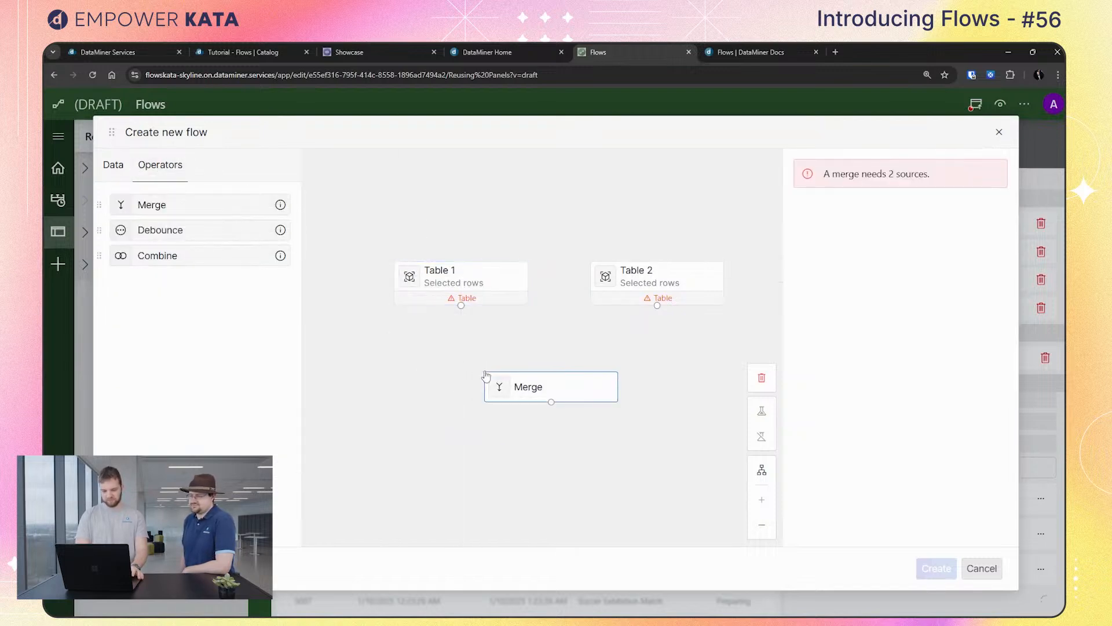
pyautogui.moveTo(461, 306); pyautogui.dragTo(551, 366)
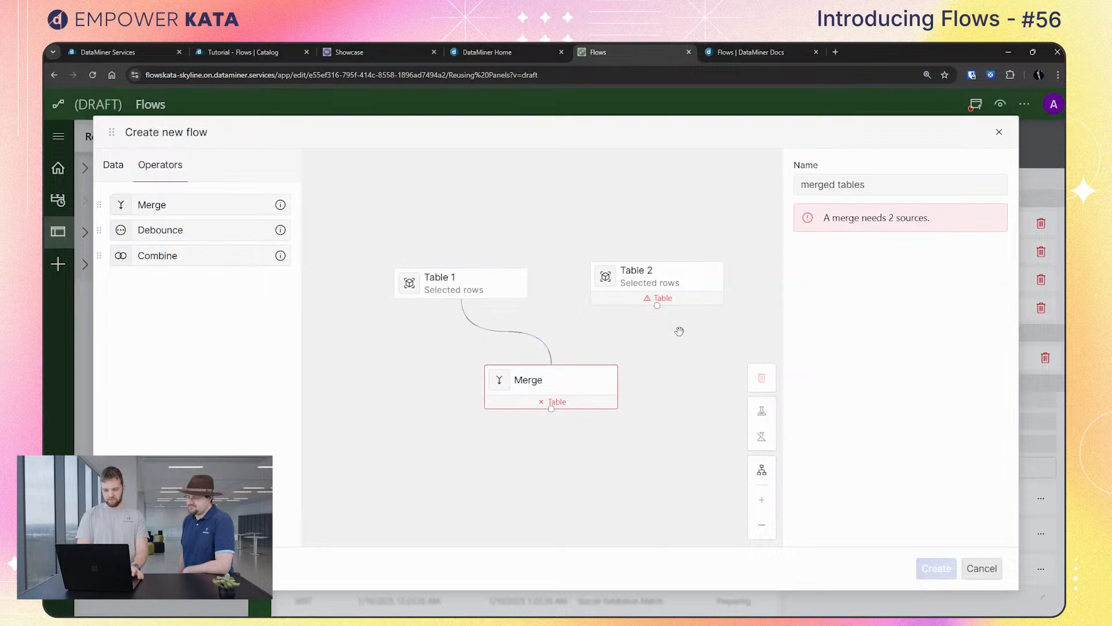
pyautogui.moveTo(657, 305); pyautogui.dragTo(589, 408)
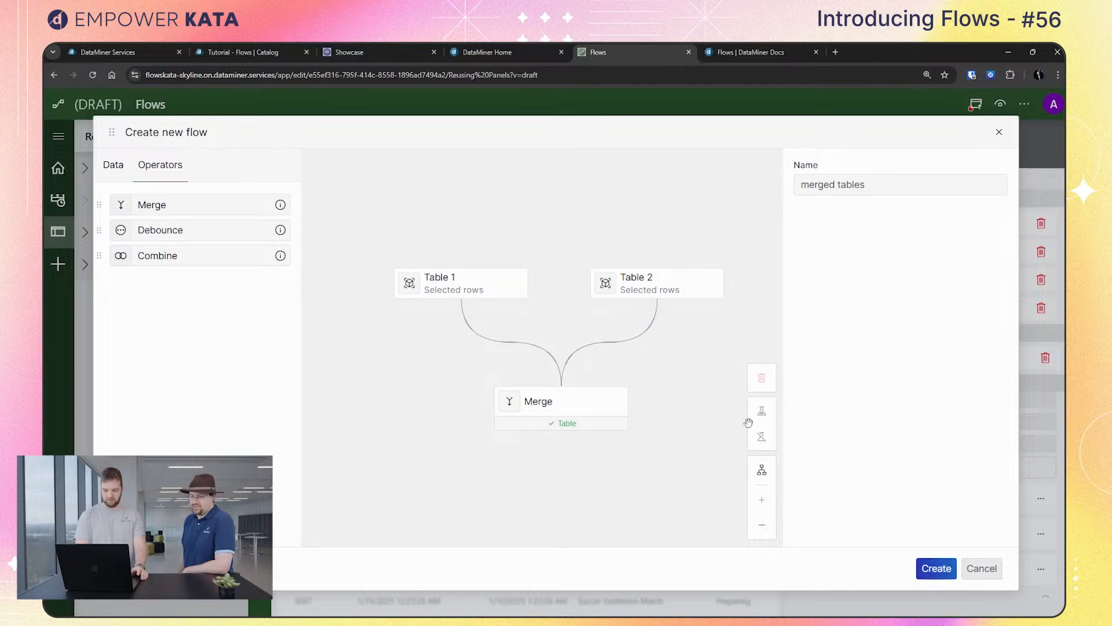
pyautogui.click(936, 567)
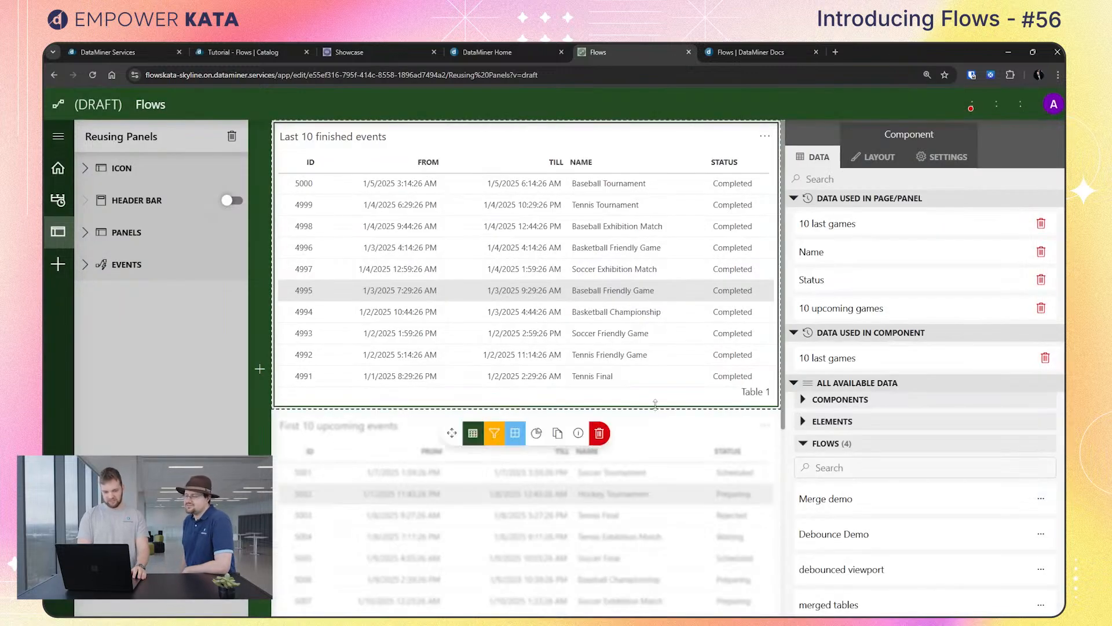
# Open the page's panel for editing and replace the Booking info grid's two Tables data inputs with the merged tables flow
pyautogui.click(86, 233)
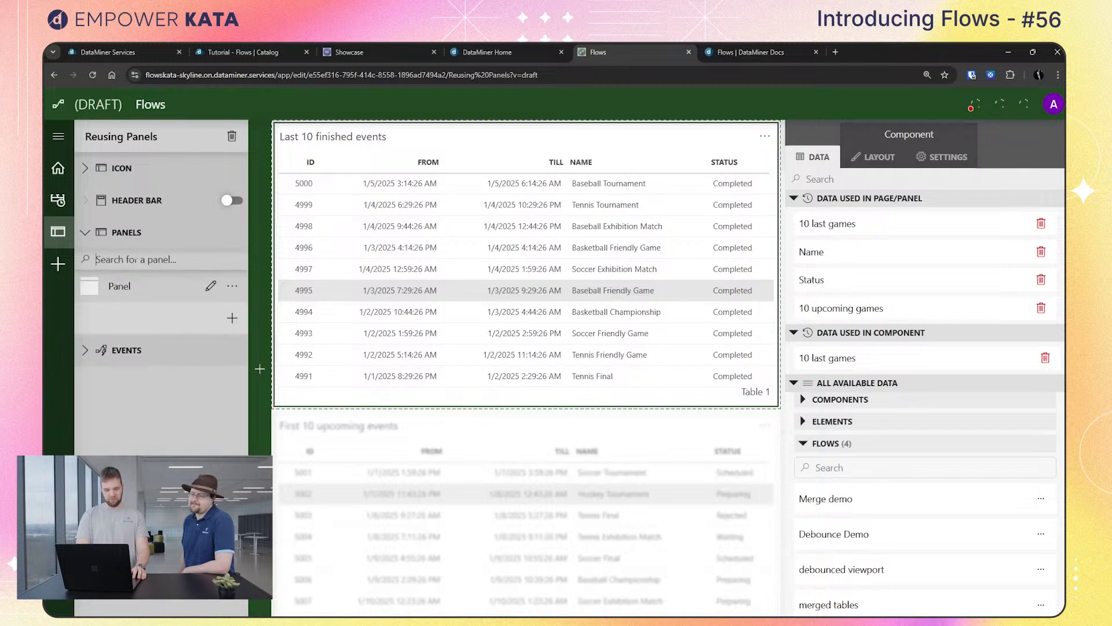
pyautogui.click(210, 286)
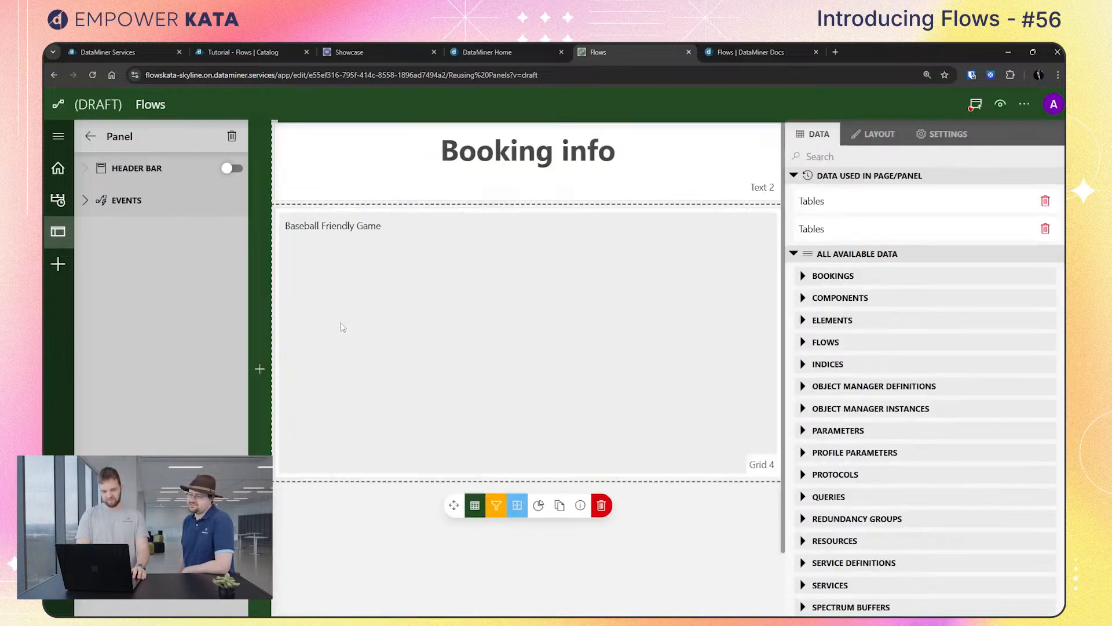
pyautogui.click(492, 333)
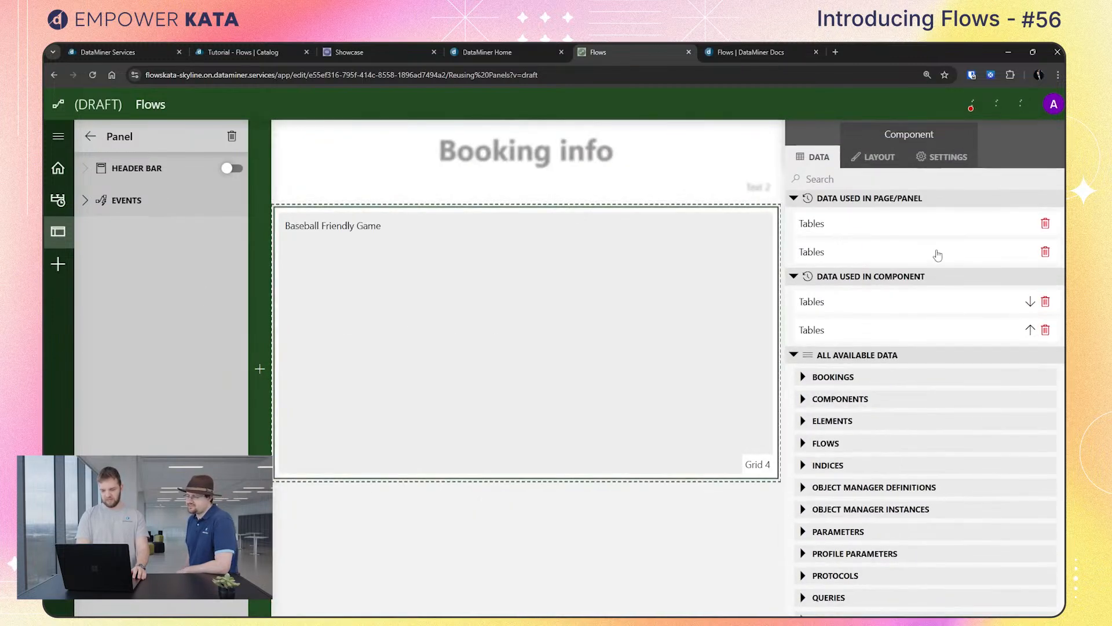
pyautogui.click(1046, 302)
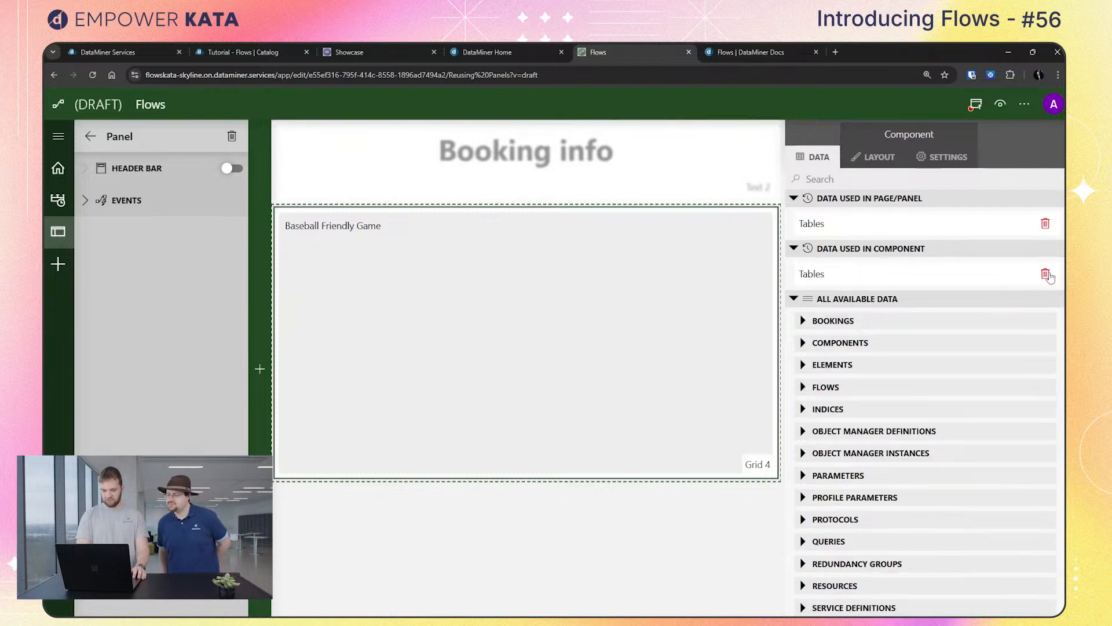
pyautogui.click(1046, 277)
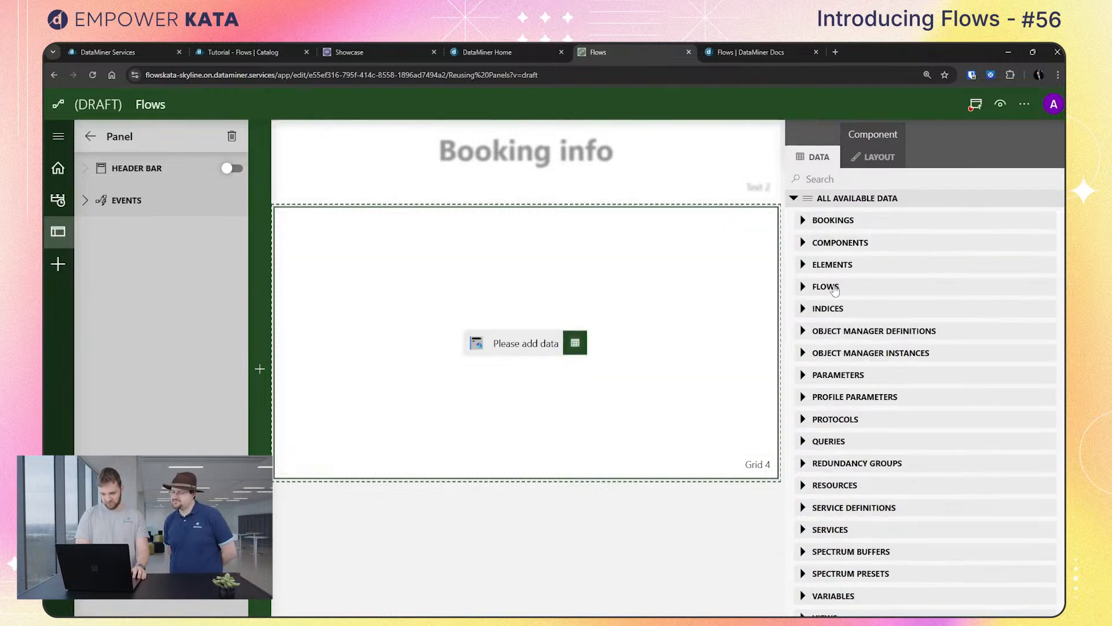
pyautogui.click(834, 289)
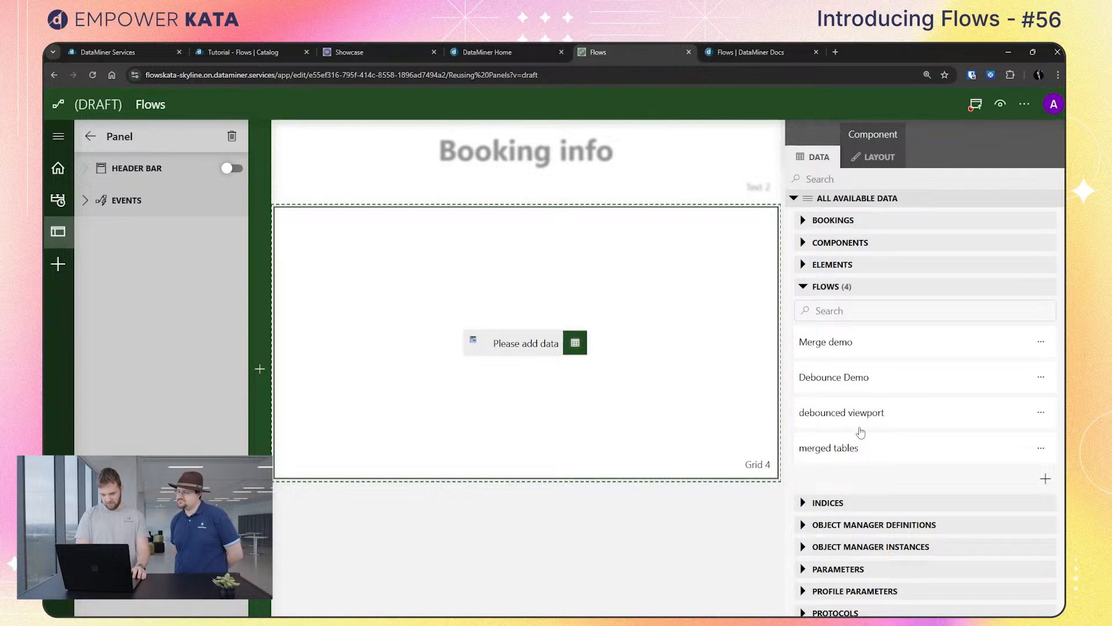
pyautogui.moveTo(862, 455); pyautogui.dragTo(601, 347)
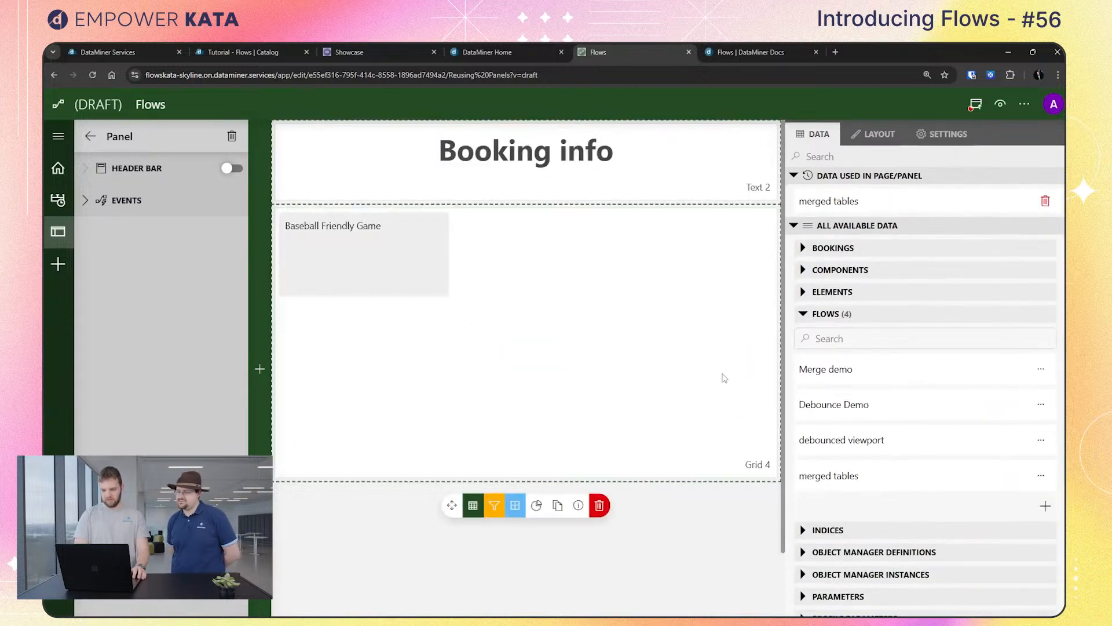
# Set the grid's template to 1 column and 1 row, both stretched to fill the component
pyautogui.click(699, 307)
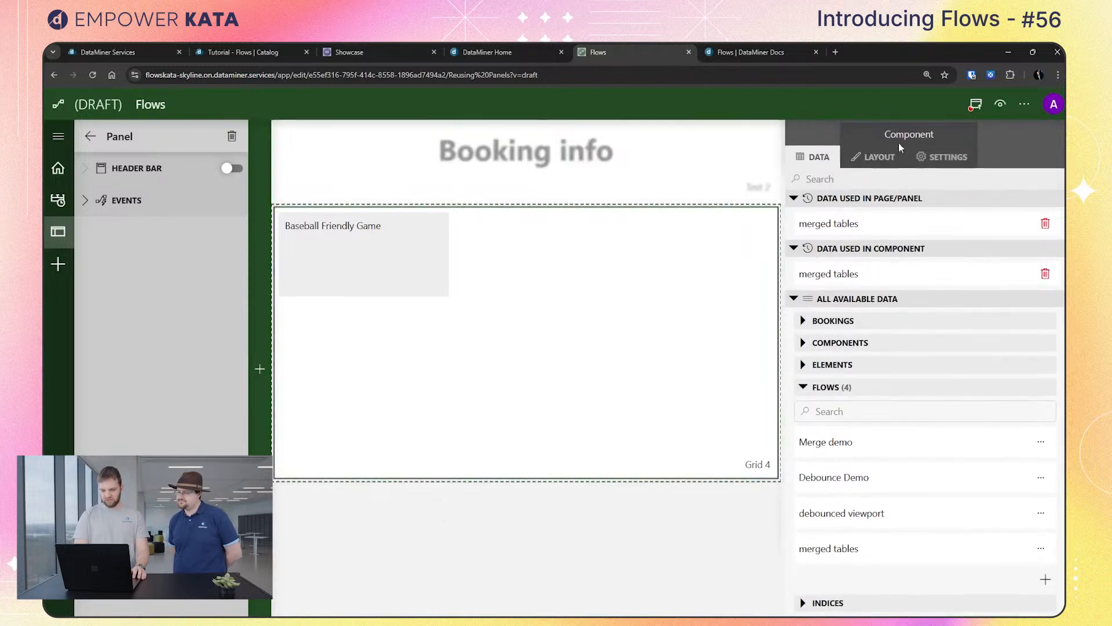
pyautogui.click(879, 157)
pyautogui.scroll(-2, 892, 411)
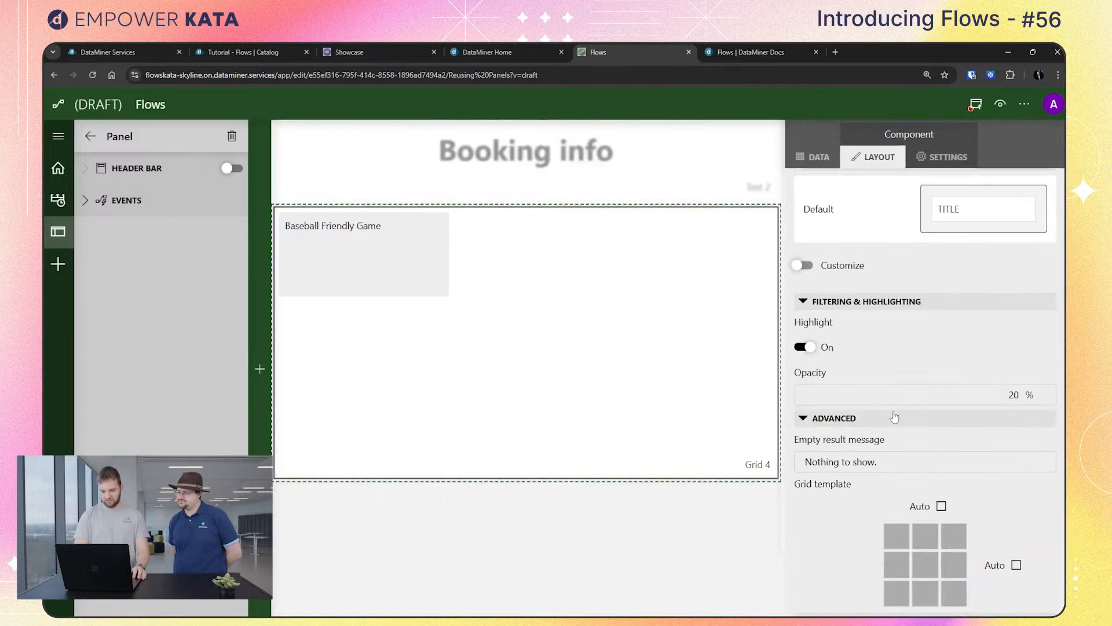
pyautogui.click(920, 508)
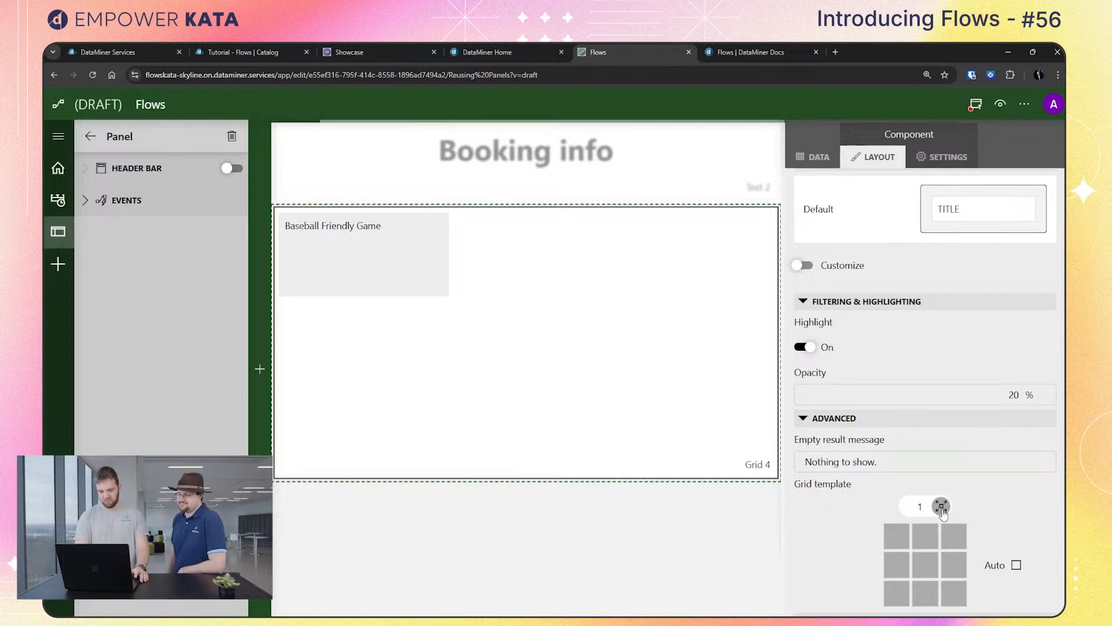
pyautogui.click(941, 507)
pyautogui.click(994, 567)
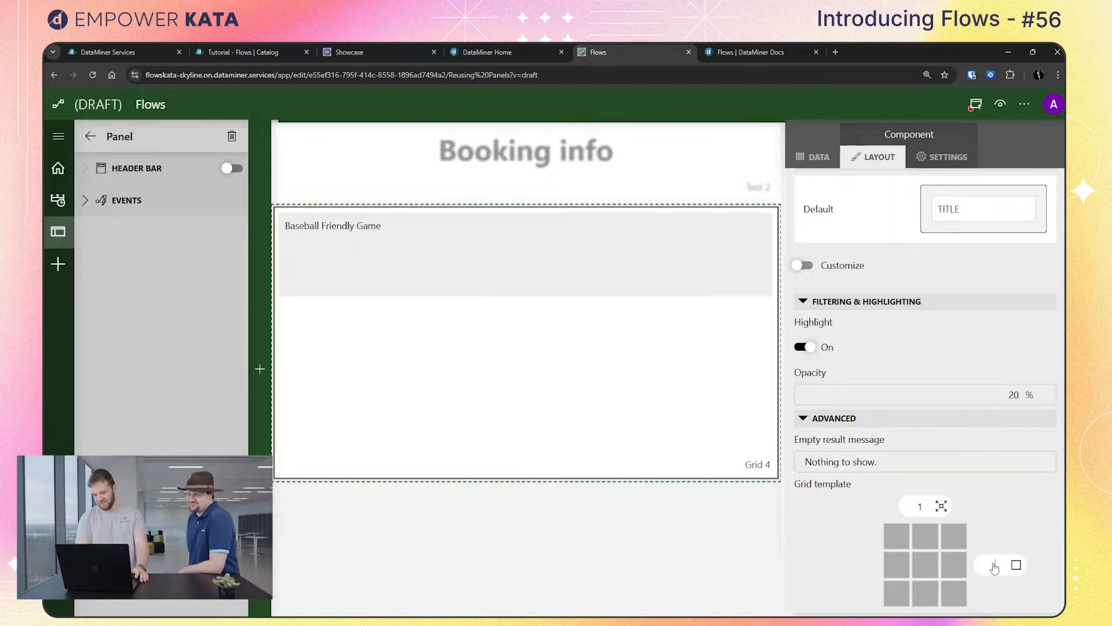
pyautogui.write('1')
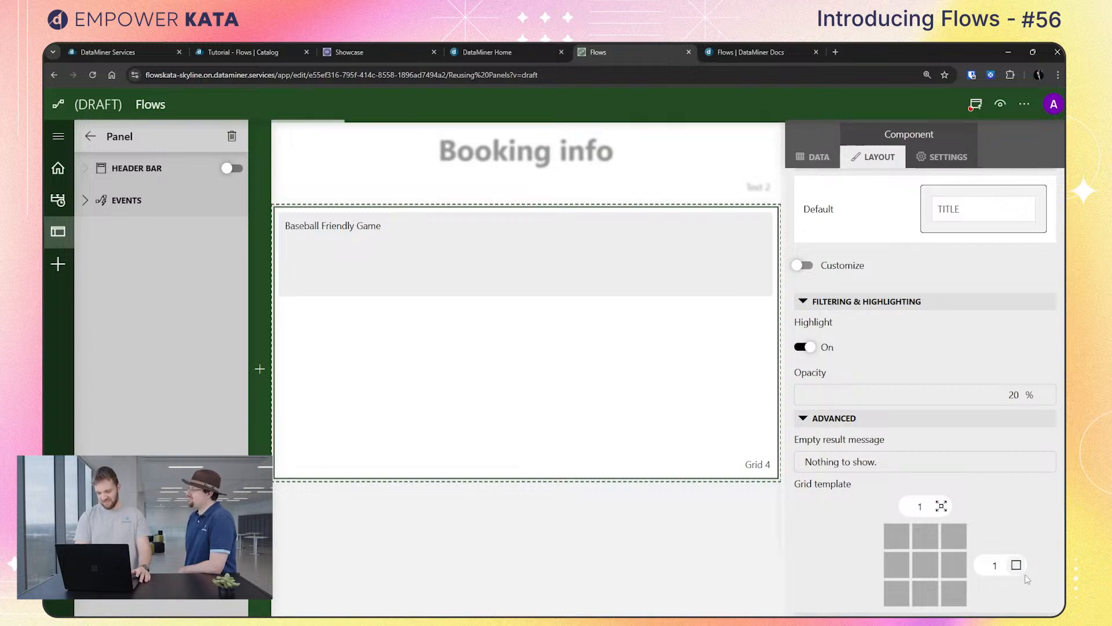
pyautogui.click(1016, 565)
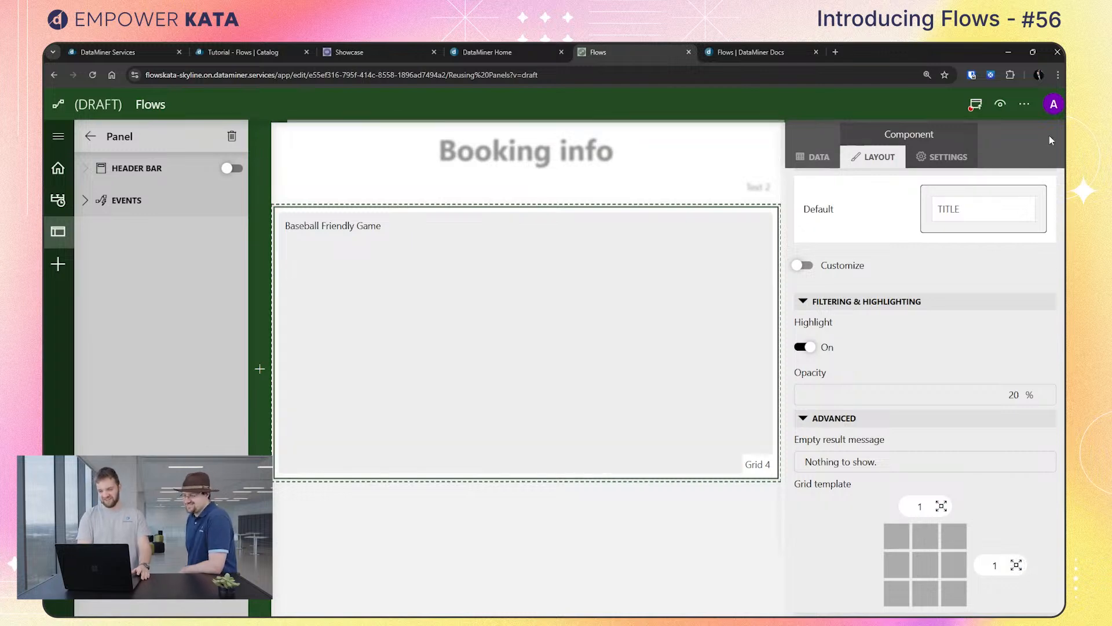
# Publish the draft of the Flows app
pyautogui.moveTo(263, 201)
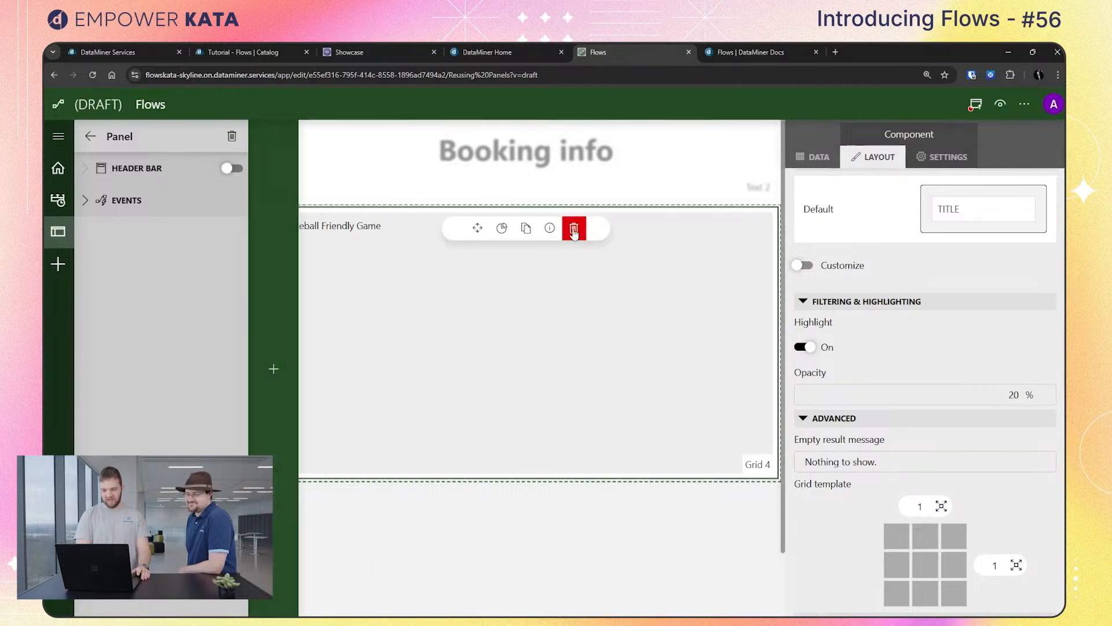
pyautogui.click(976, 105)
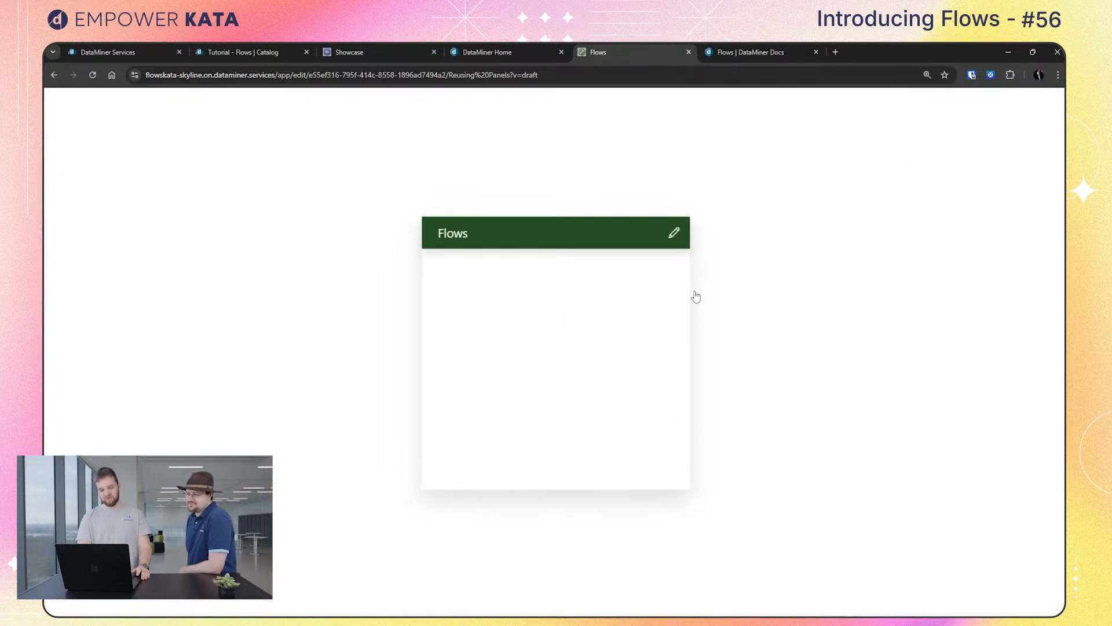
pyautogui.click(557, 457)
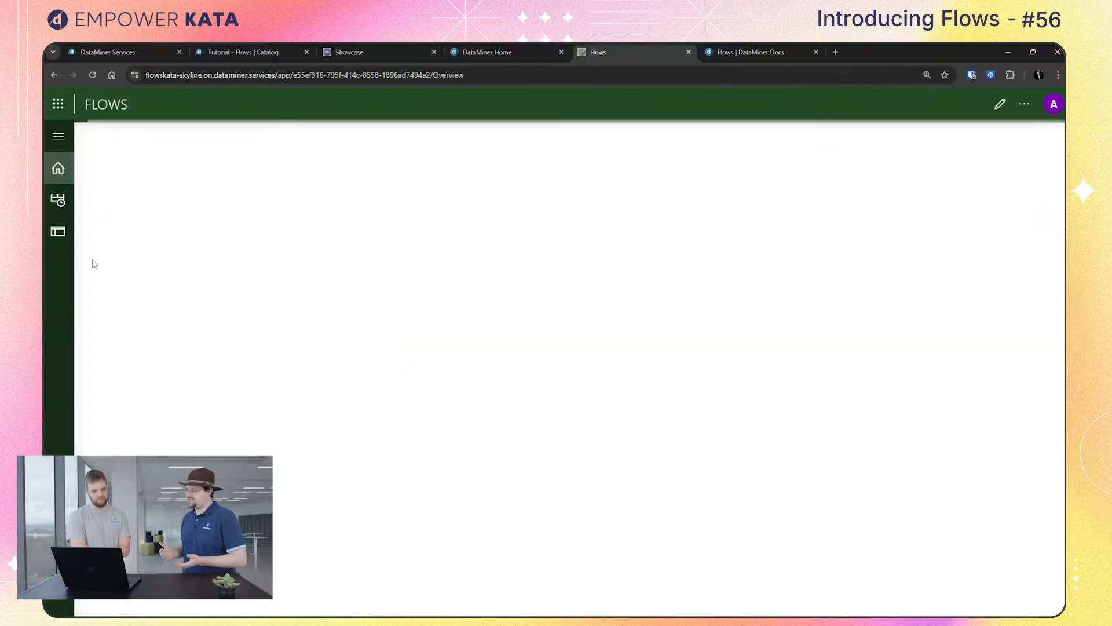
# Open the published Reusing Panels page and check the Booking info panel for the upcoming Hockey Tournament
pyautogui.click(55, 232)
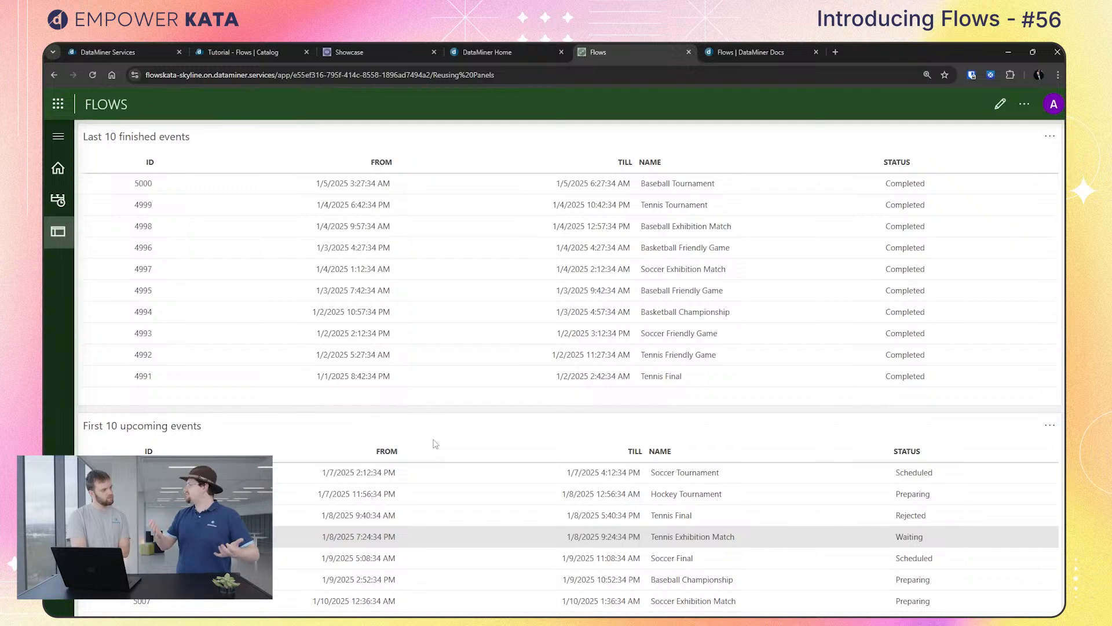
pyautogui.click(513, 492)
pyautogui.click(579, 446)
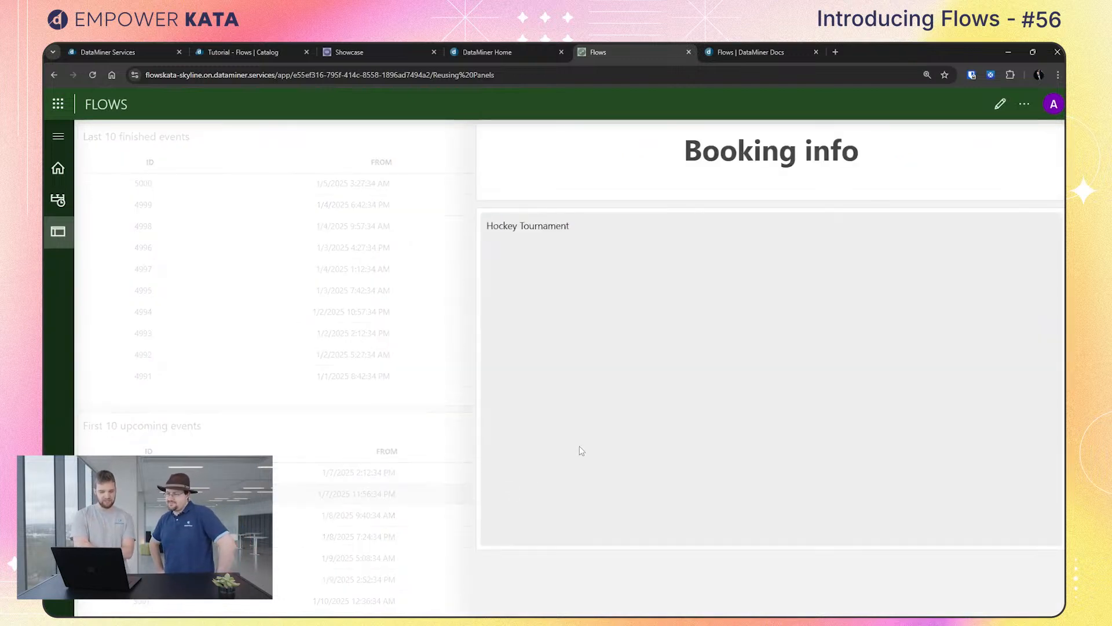